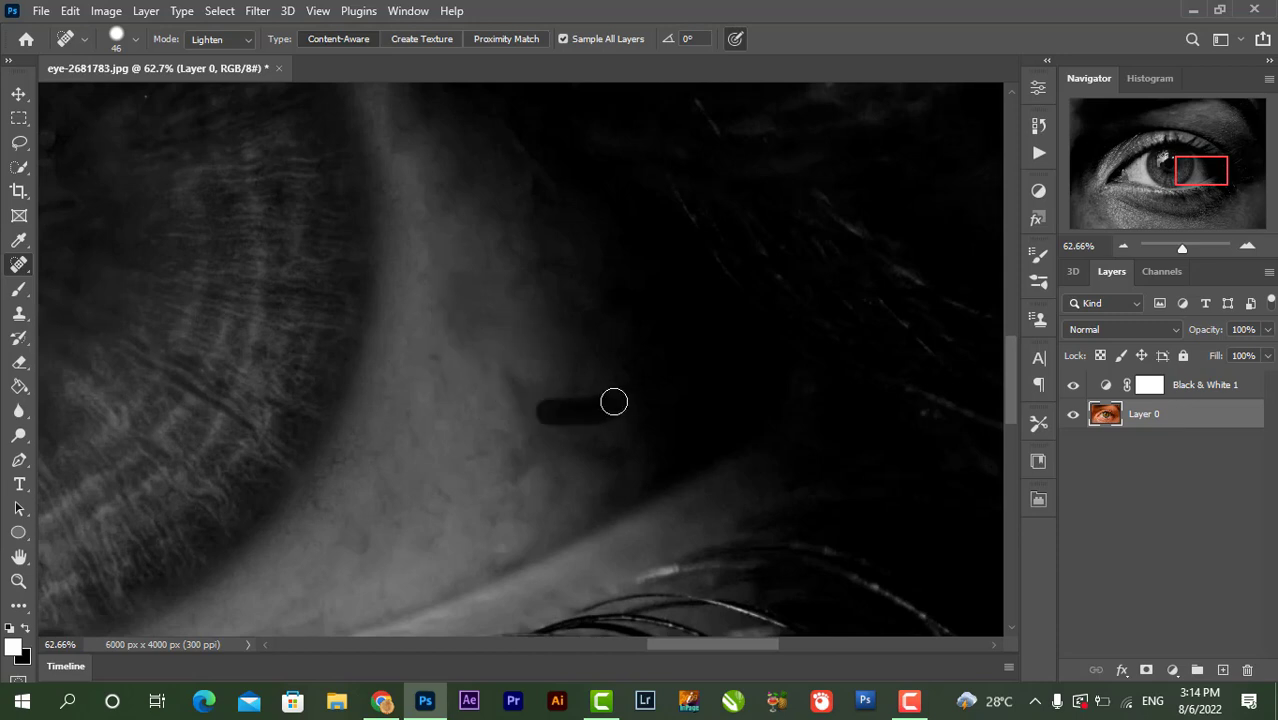
Step: Heal the remaining vein traces in the eye white right of the iris with the Spot Healing Brush in Lighten mode
drag(517, 384, 533, 420)
drag(431, 487, 416, 535)
drag(352, 459, 308, 516)
drag(402, 116, 507, 243)
drag(561, 311, 539, 270)
drag(540, 458, 518, 500)
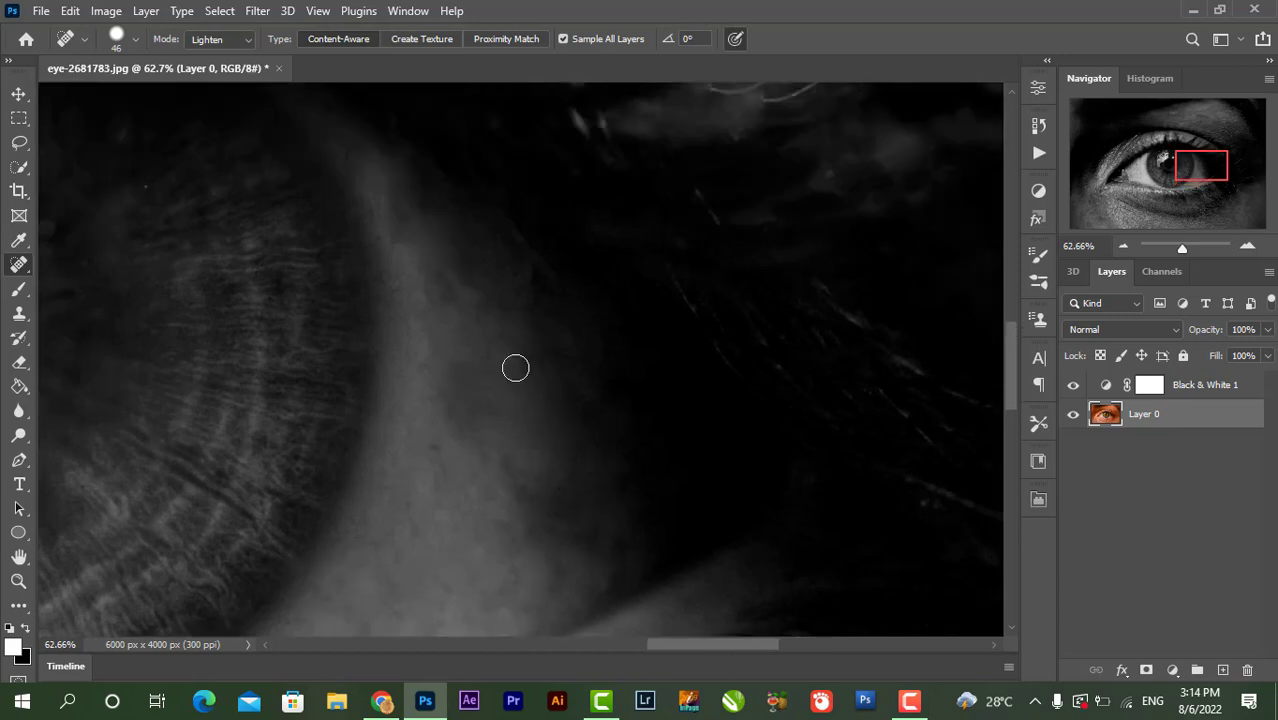
drag(410, 240, 433, 334)
drag(392, 272, 432, 385)
scroll(508, 424, down, 5)
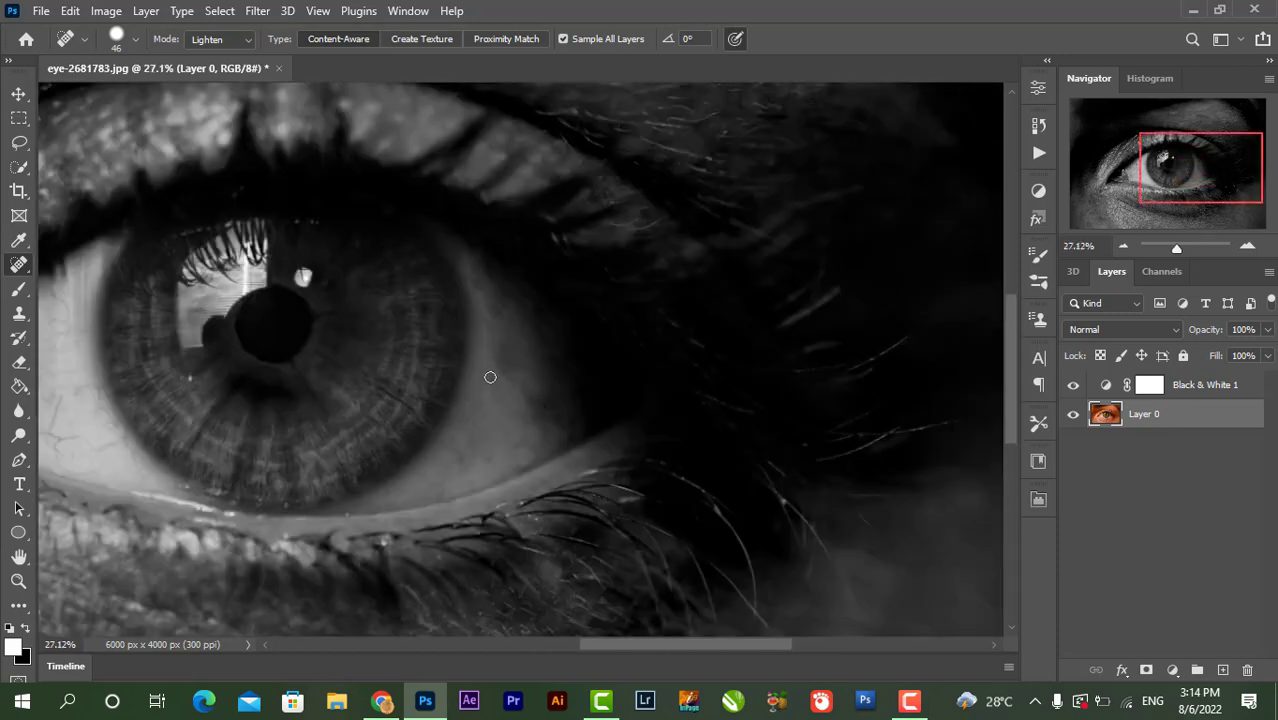
Step: Heal the veins across the lower part of the eye white left of the iris with the Spot Healing Brush
drag(609, 643, 482, 636)
scroll(623, 386, up, 4)
scroll(623, 386, up, 1)
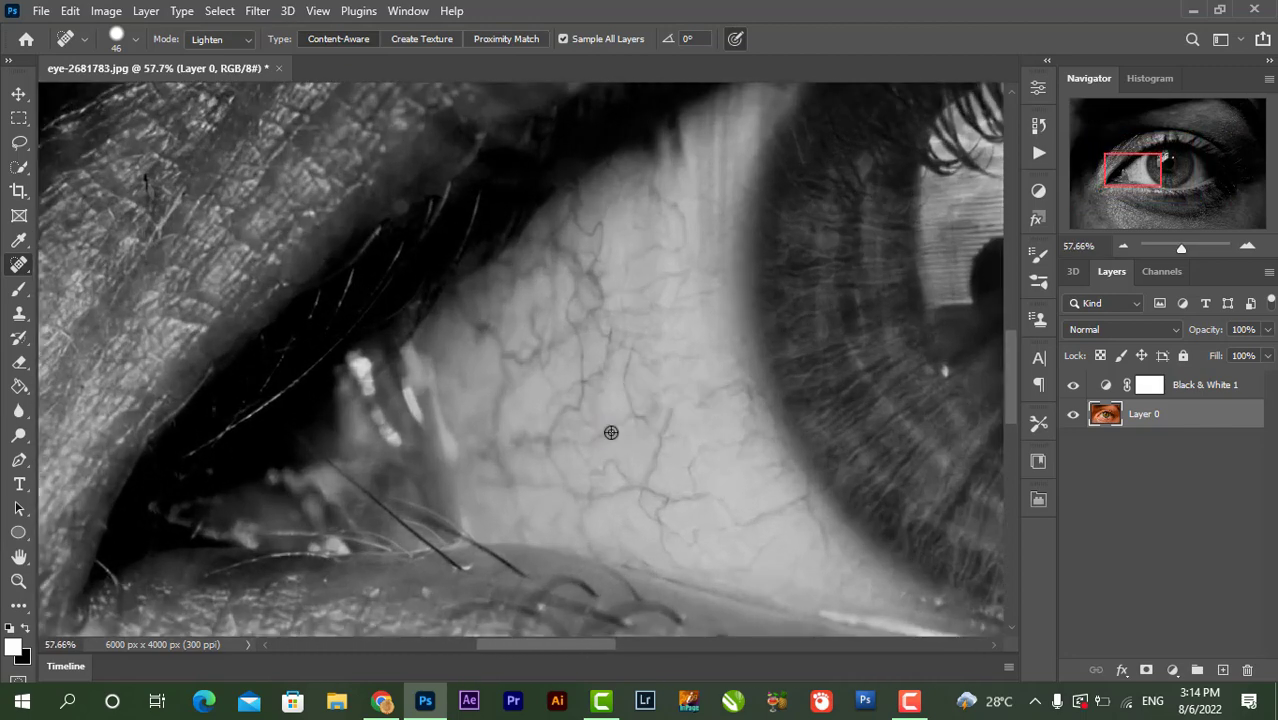
drag(734, 392, 702, 404)
drag(755, 410, 751, 422)
drag(811, 502, 733, 520)
drag(865, 561, 818, 600)
mouse_move(808, 531)
mouse_down()
mouse_move(700, 558)
mouse_move(725, 509)
mouse_up()
mouse_move(645, 508)
mouse_down()
mouse_move(682, 420)
mouse_move(668, 440)
mouse_up()
drag(634, 491, 604, 473)
drag(600, 548, 588, 483)
drag(621, 488, 515, 519)
drag(565, 488, 545, 487)
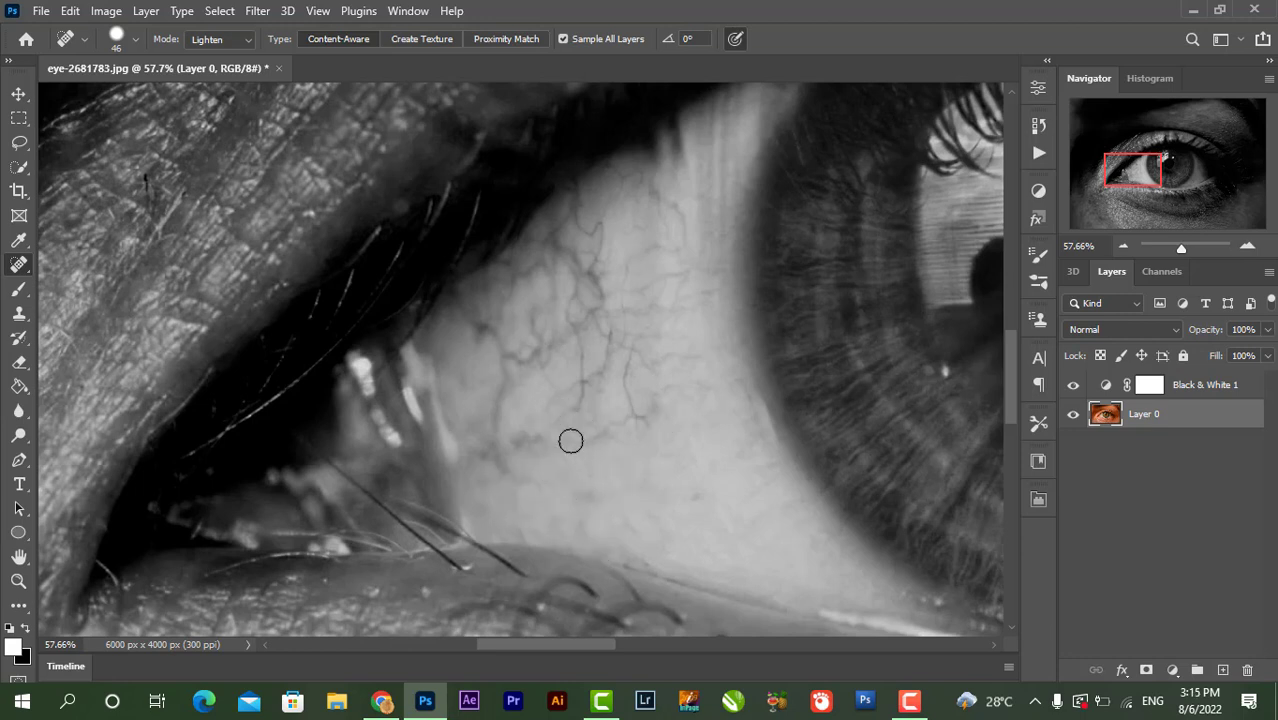
Step: Heal the branching veins in the upper and middle part of the eye white left of the iris
drag(625, 340, 627, 385)
mouse_move(662, 200)
mouse_down()
mouse_move(675, 288)
mouse_move(637, 350)
mouse_up()
drag(581, 411, 569, 302)
drag(574, 195, 554, 239)
drag(588, 218, 594, 233)
drag(588, 309, 580, 235)
mouse_move(588, 228)
mouse_down()
mouse_move(548, 277)
mouse_move(590, 346)
mouse_up()
mouse_move(679, 153)
mouse_down()
mouse_move(678, 125)
mouse_move(655, 225)
mouse_up()
drag(606, 330, 600, 390)
mouse_move(502, 472)
mouse_down()
mouse_move(511, 403)
mouse_move(558, 447)
mouse_up()
mouse_move(509, 367)
mouse_down()
mouse_move(576, 328)
mouse_move(582, 266)
mouse_up()
drag(482, 332, 502, 352)
drag(612, 311, 653, 319)
drag(562, 258, 522, 284)
drag(513, 269, 532, 245)
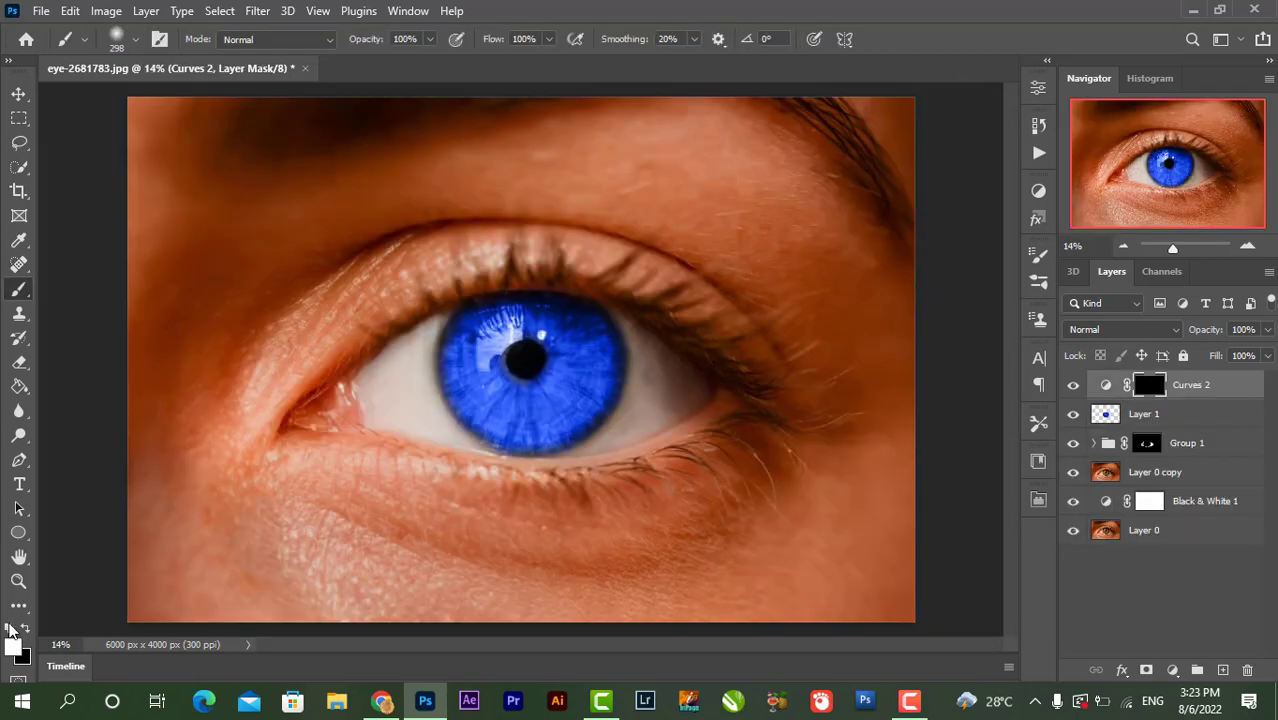
Step: Paint white over the blue iris on the Curves 2 layer mask to reveal the brightening there
scroll(575, 400, up, 5)
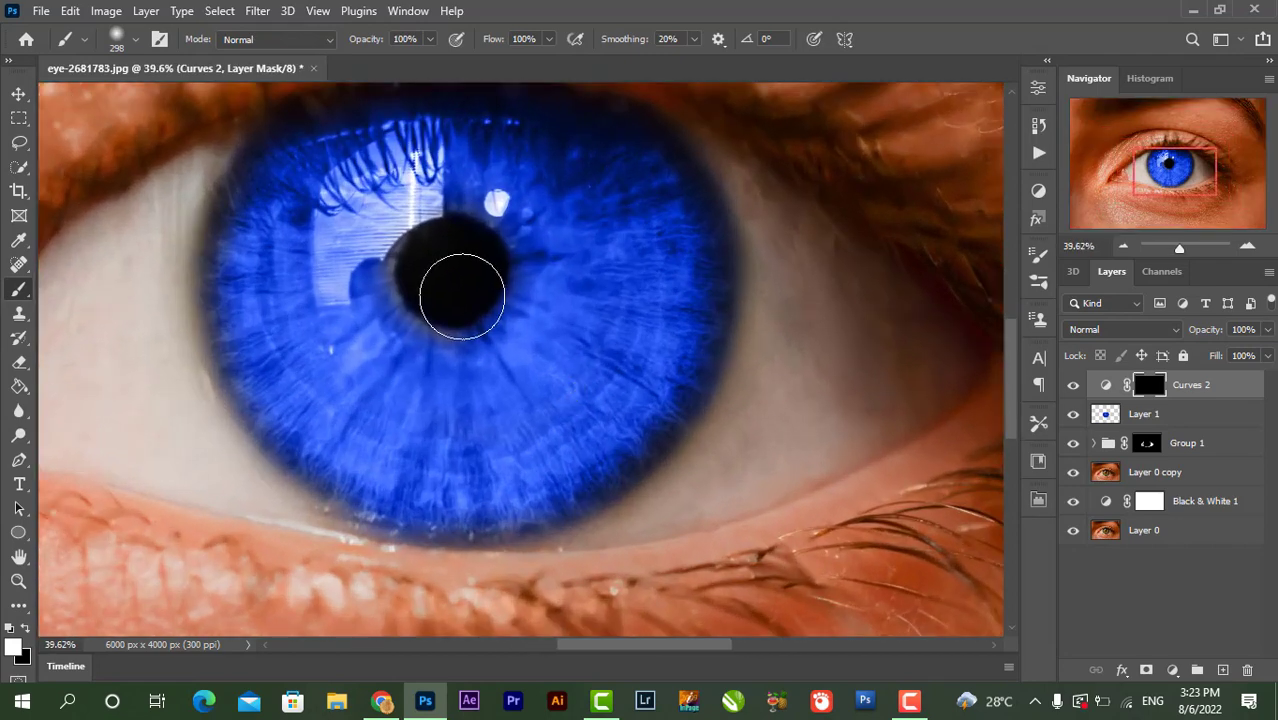
scroll(480, 330, up, 1)
scroll(519, 322, up, 1)
mouse_move(559, 334)
mouse_down()
mouse_move(580, 302)
mouse_move(596, 345)
mouse_move(659, 282)
mouse_move(634, 410)
mouse_move(563, 502)
mouse_move(541, 497)
mouse_move(484, 522)
mouse_move(295, 493)
mouse_move(260, 247)
mouse_move(184, 265)
mouse_move(239, 488)
mouse_move(565, 540)
mouse_move(717, 360)
mouse_move(599, 394)
mouse_up()
scroll(619, 374, down, 2)
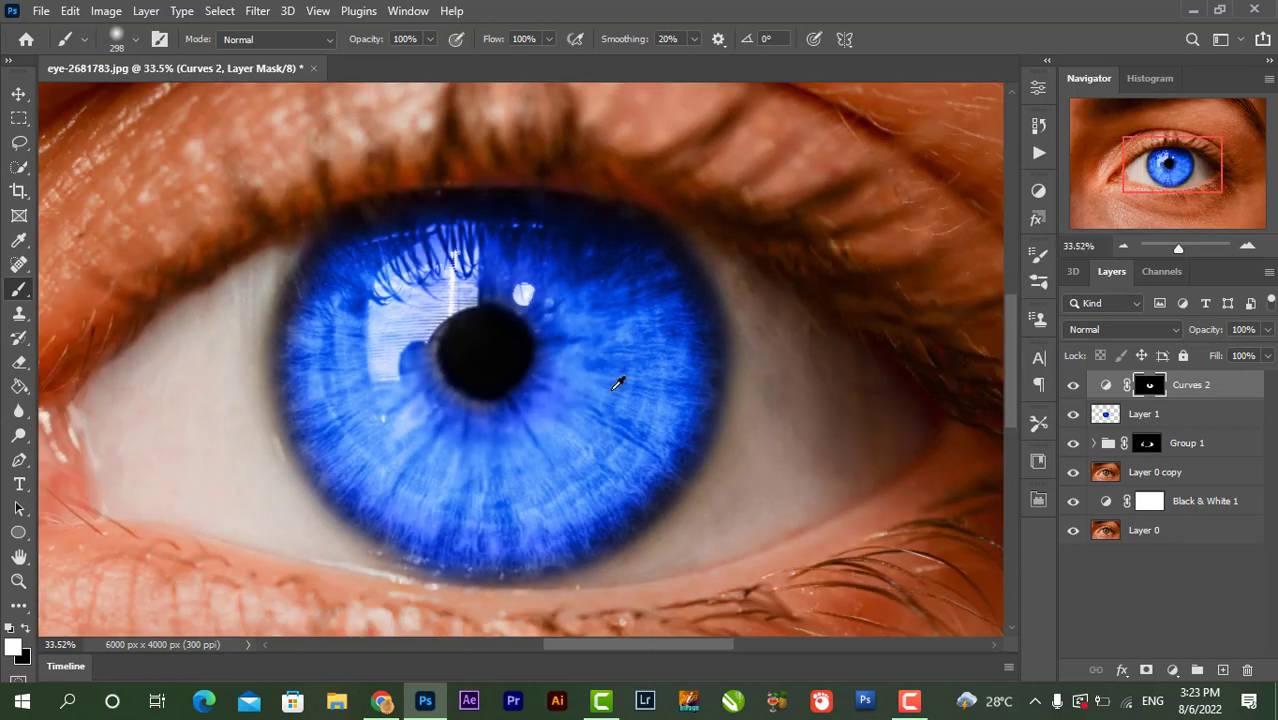
mouse_move(362, 289)
mouse_down()
mouse_move(431, 254)
mouse_move(379, 292)
mouse_move(373, 376)
mouse_move(394, 477)
mouse_move(490, 515)
mouse_move(636, 452)
mouse_move(659, 382)
mouse_up()
scroll(659, 382, down, 1)
scroll(662, 375, down, 2)
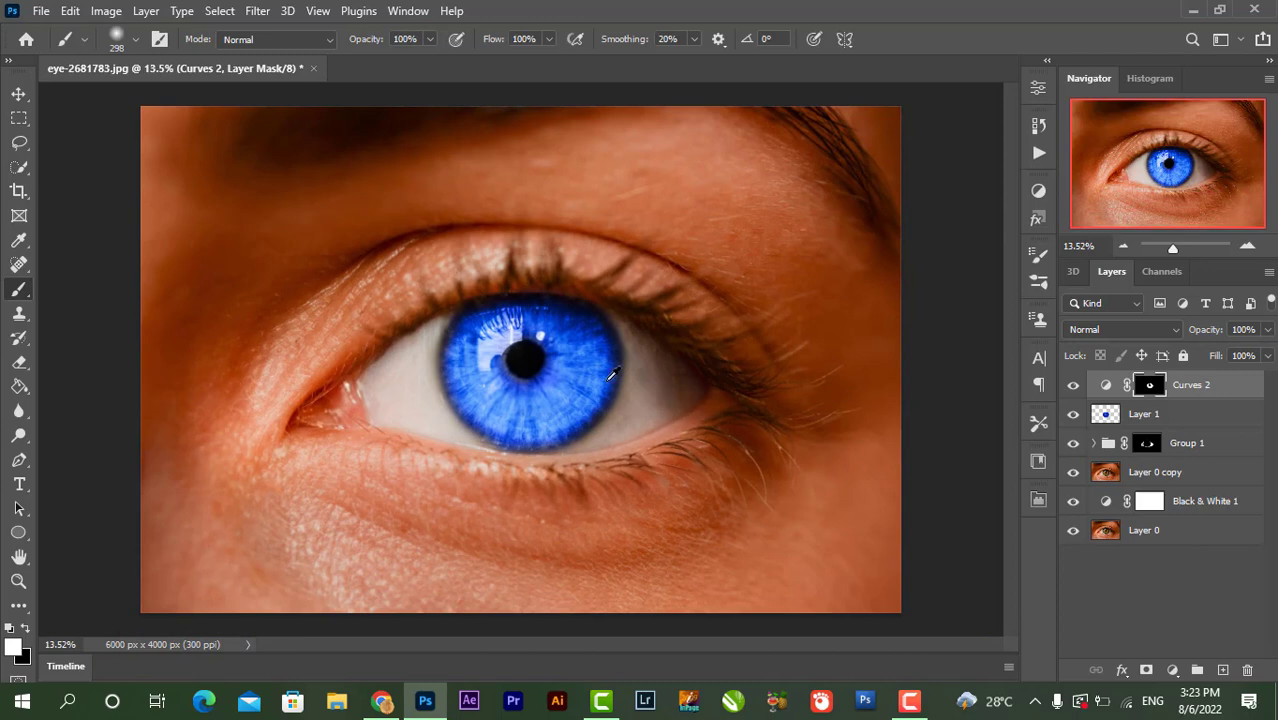
Step: Compare the iris with and without the Curves 2 adjustment and the Layer 1 color
scroll(568, 380, up, 3)
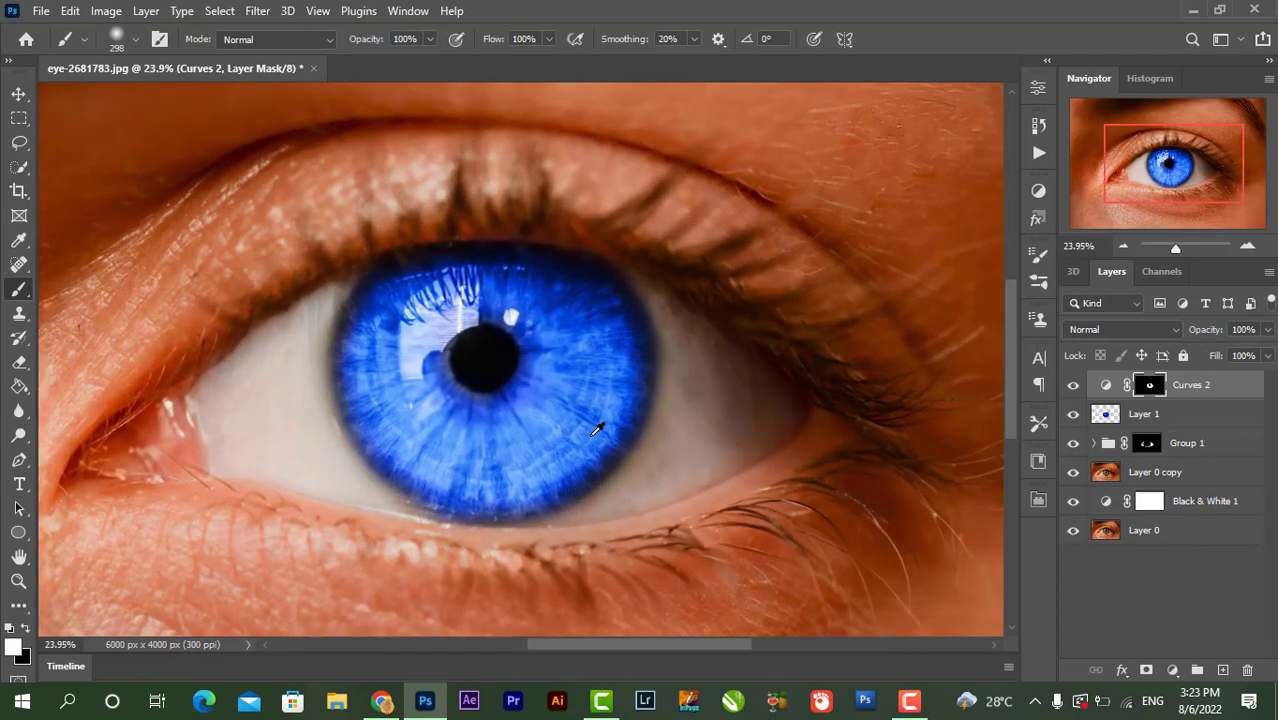
click(1074, 387)
click(1074, 387)
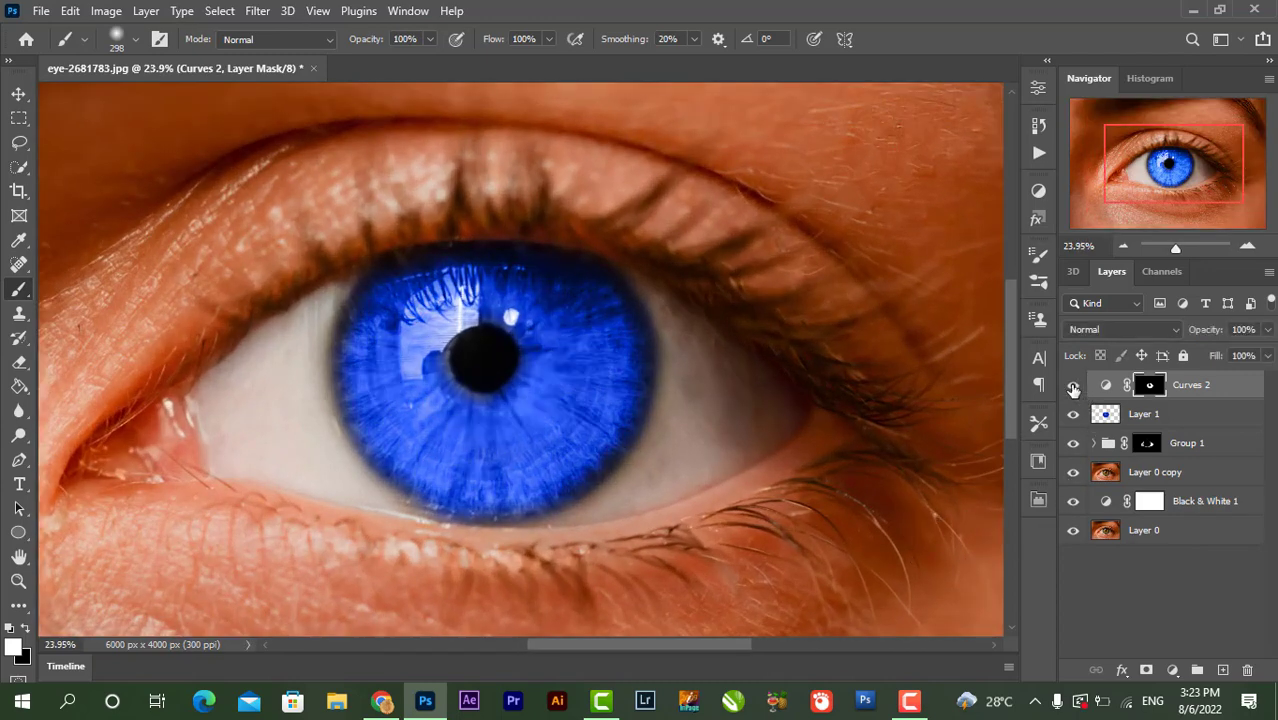
click(1074, 387)
click(1074, 387)
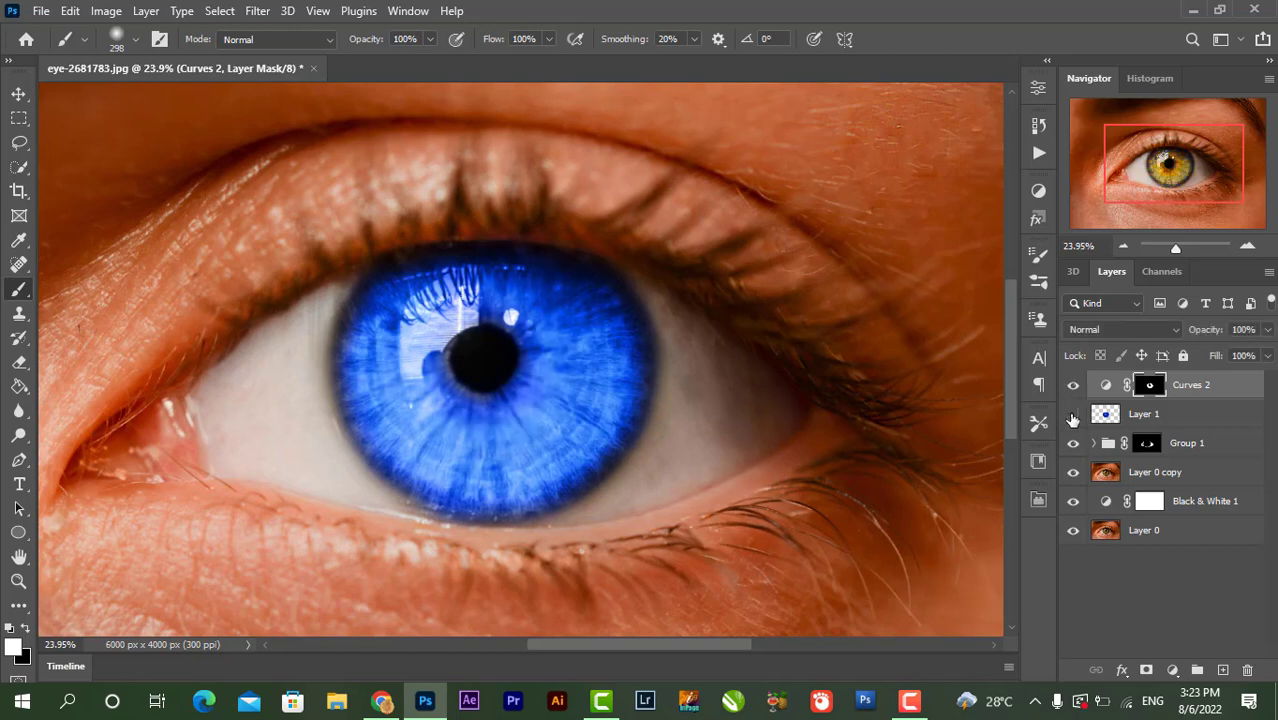
click(1073, 415)
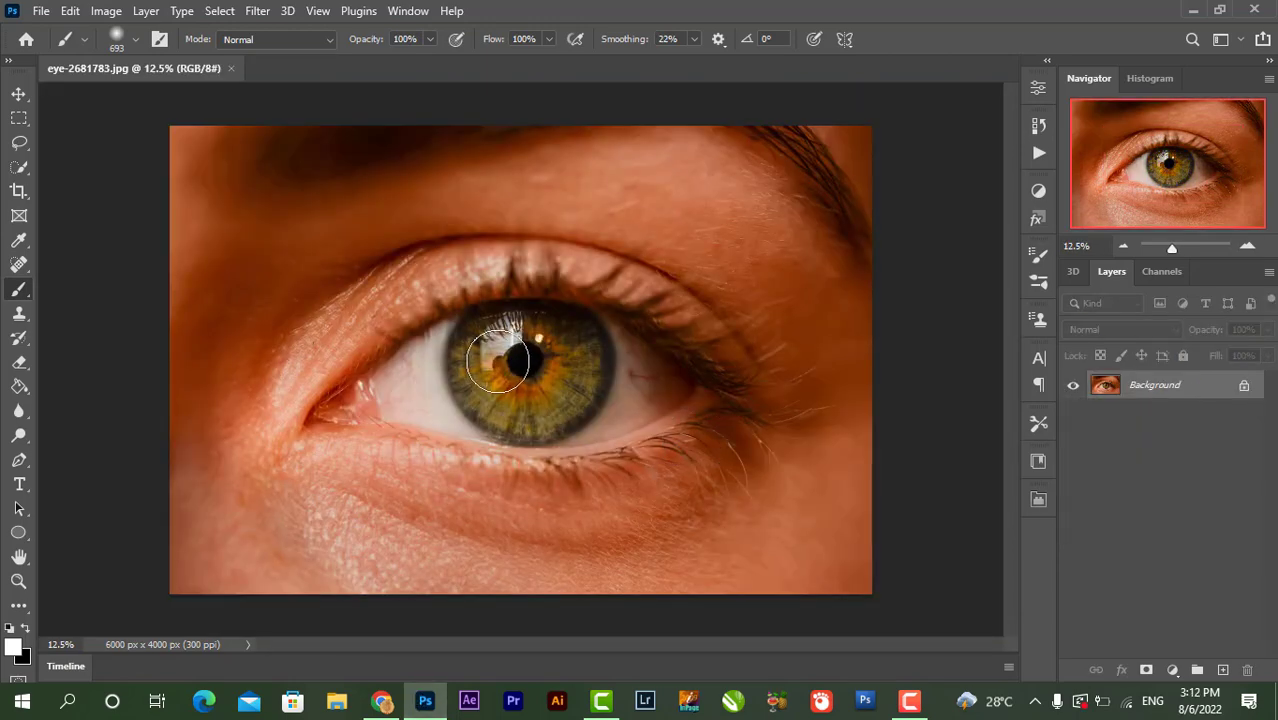
Step: Unlock the Background layer and add a Black & White adjustment above it with Reds set to -35
scroll(550, 355, up, 1)
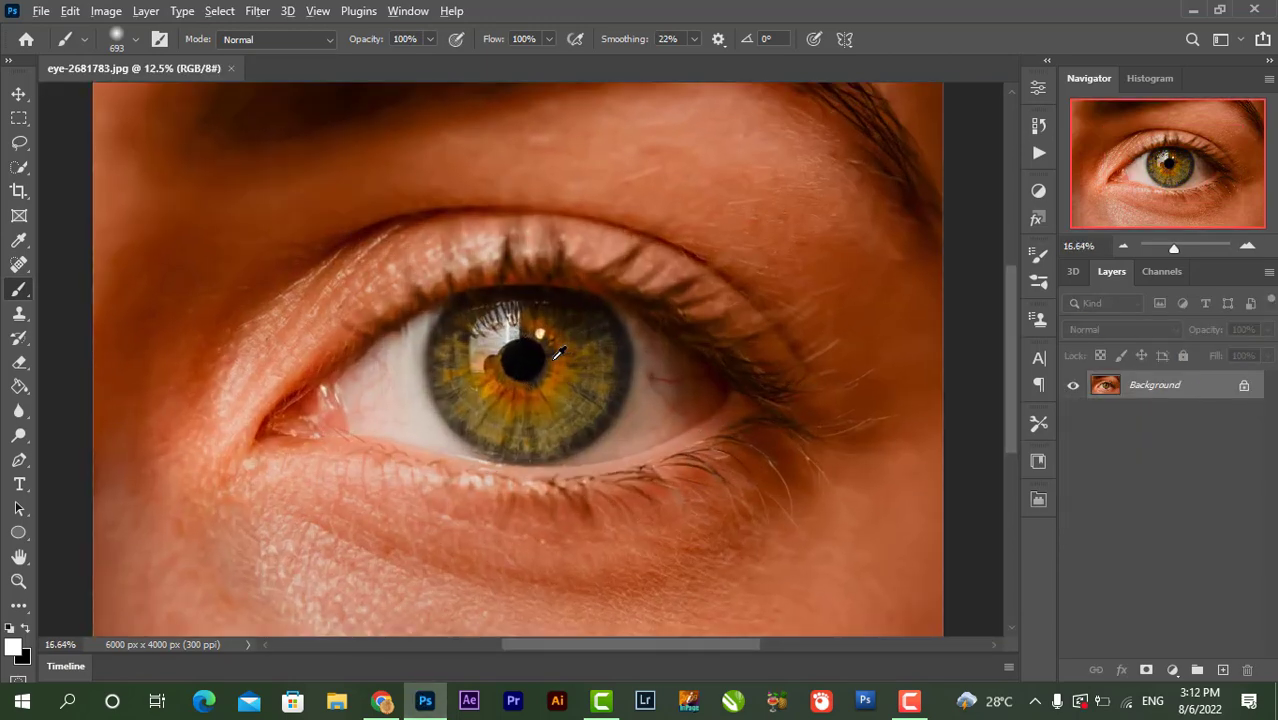
scroll(558, 351, up, 2)
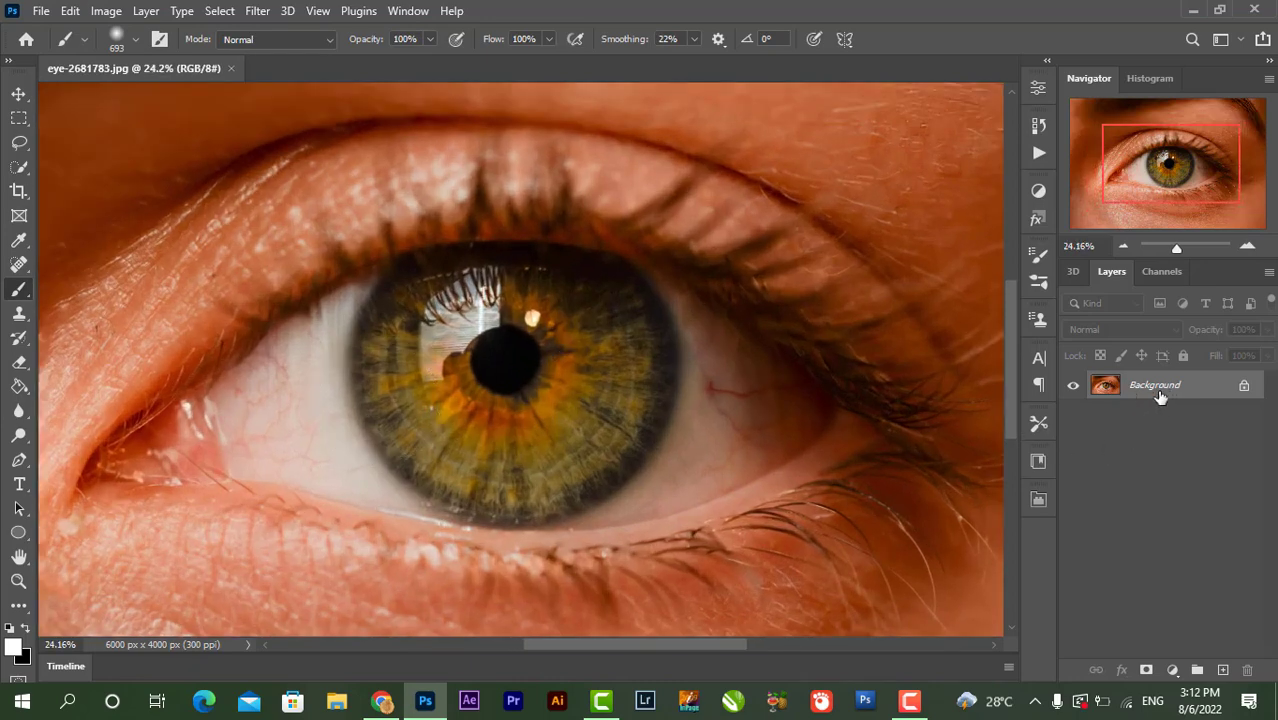
click(1243, 388)
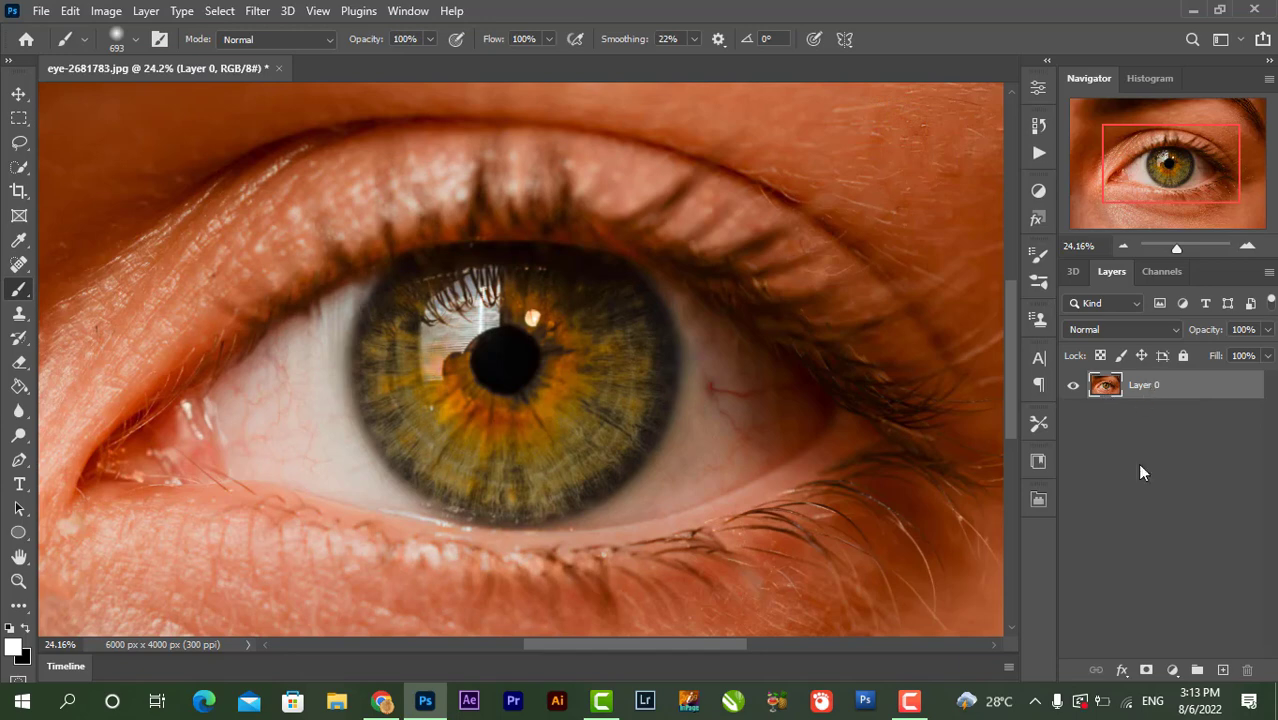
click(1173, 670)
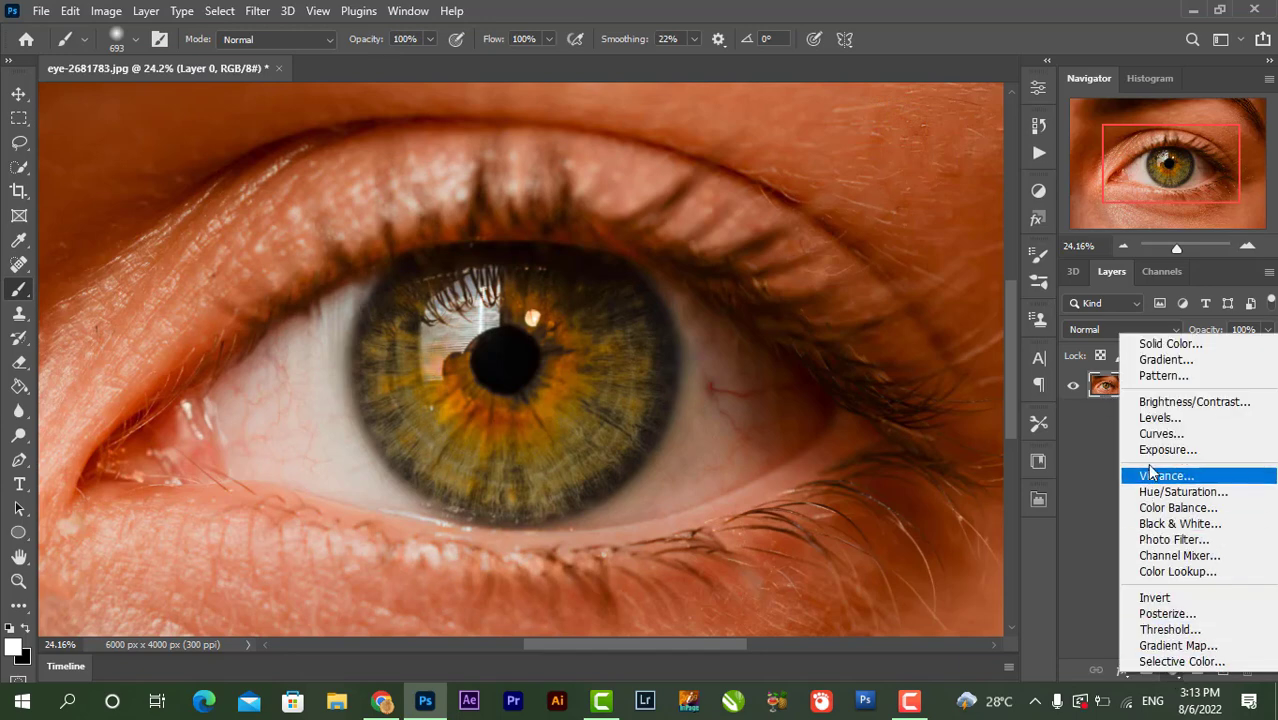
click(1188, 524)
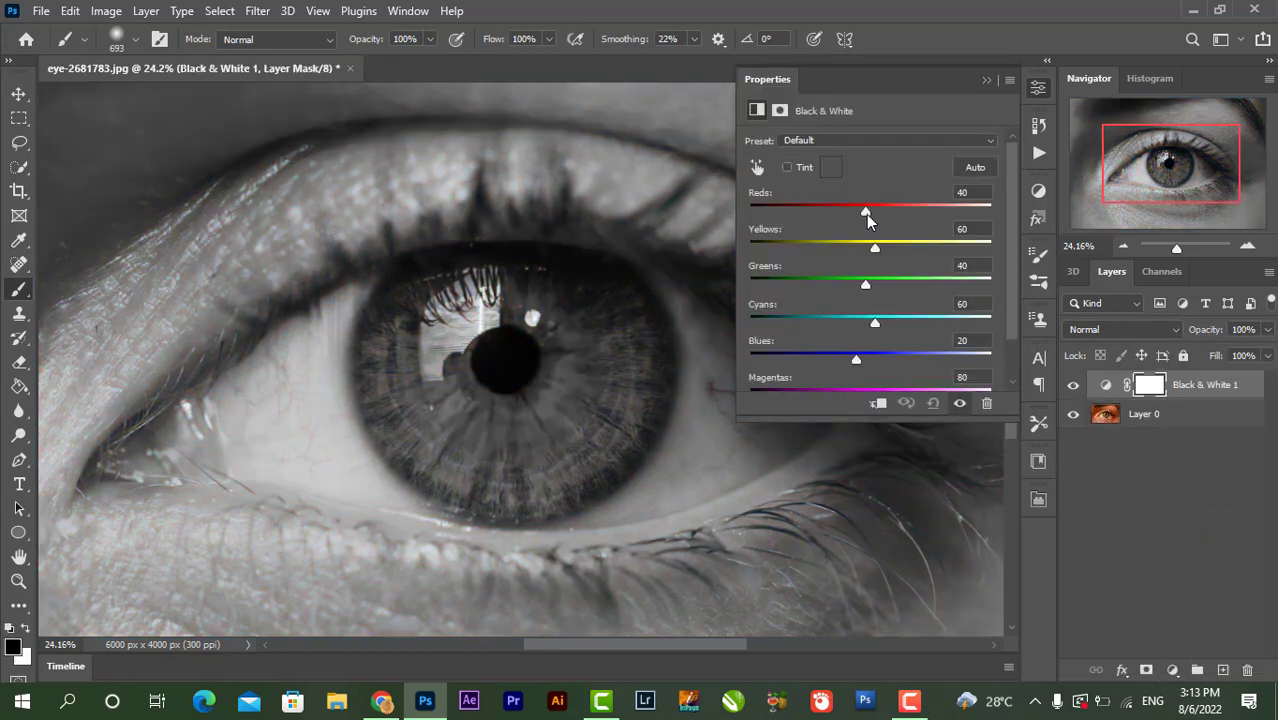
drag(866, 214, 828, 213)
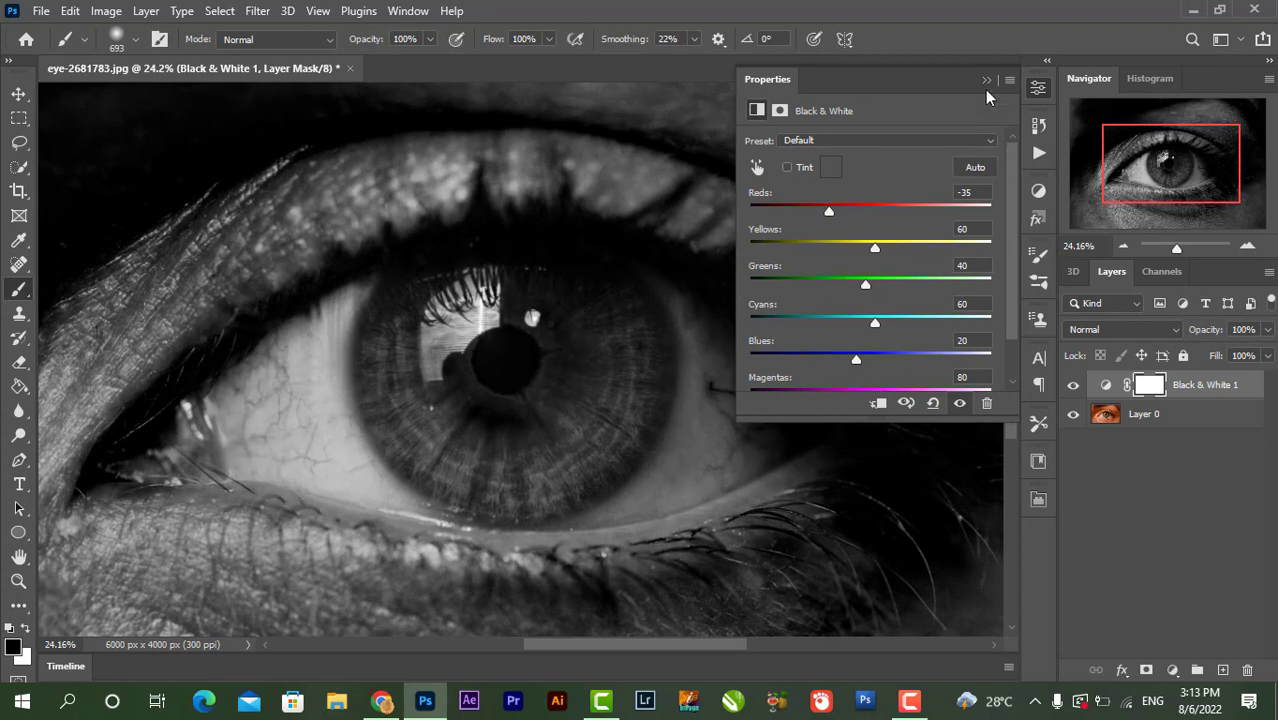
Step: On Layer 0, heal the dark horizontal vein right of the iris and its descending branch with the Spot Healing Brush
click(18, 93)
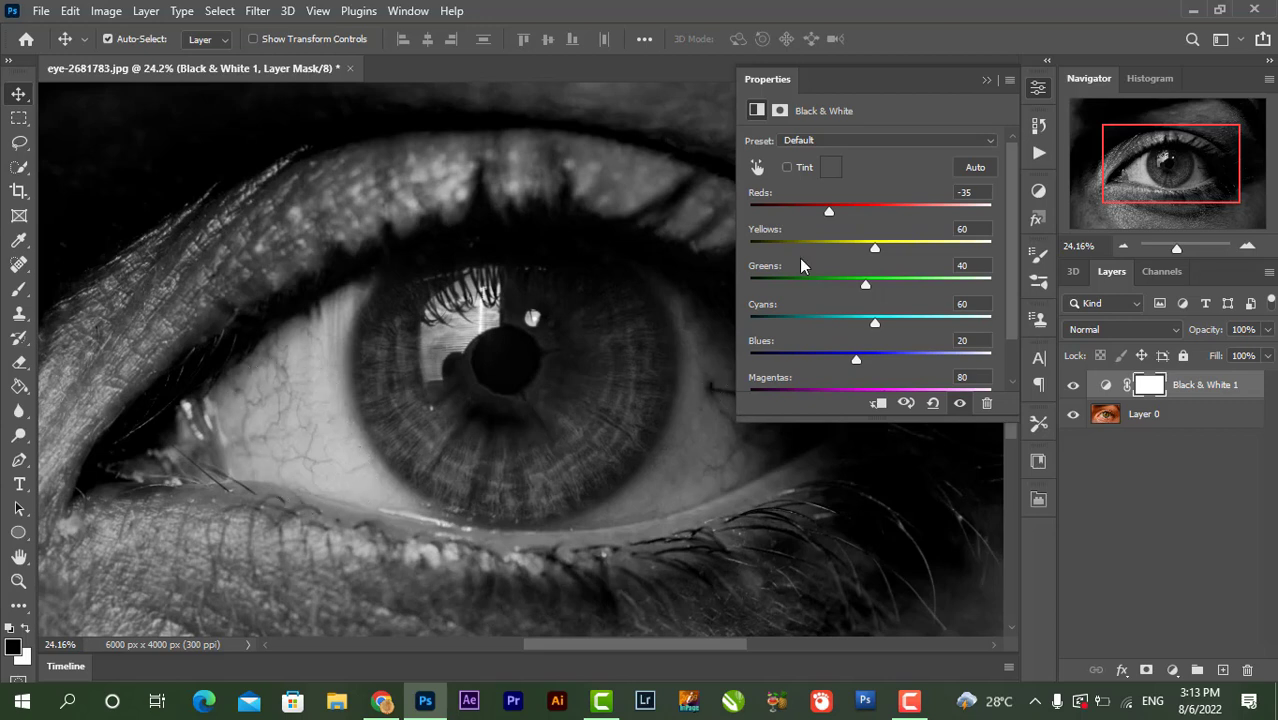
drag(617, 645, 659, 644)
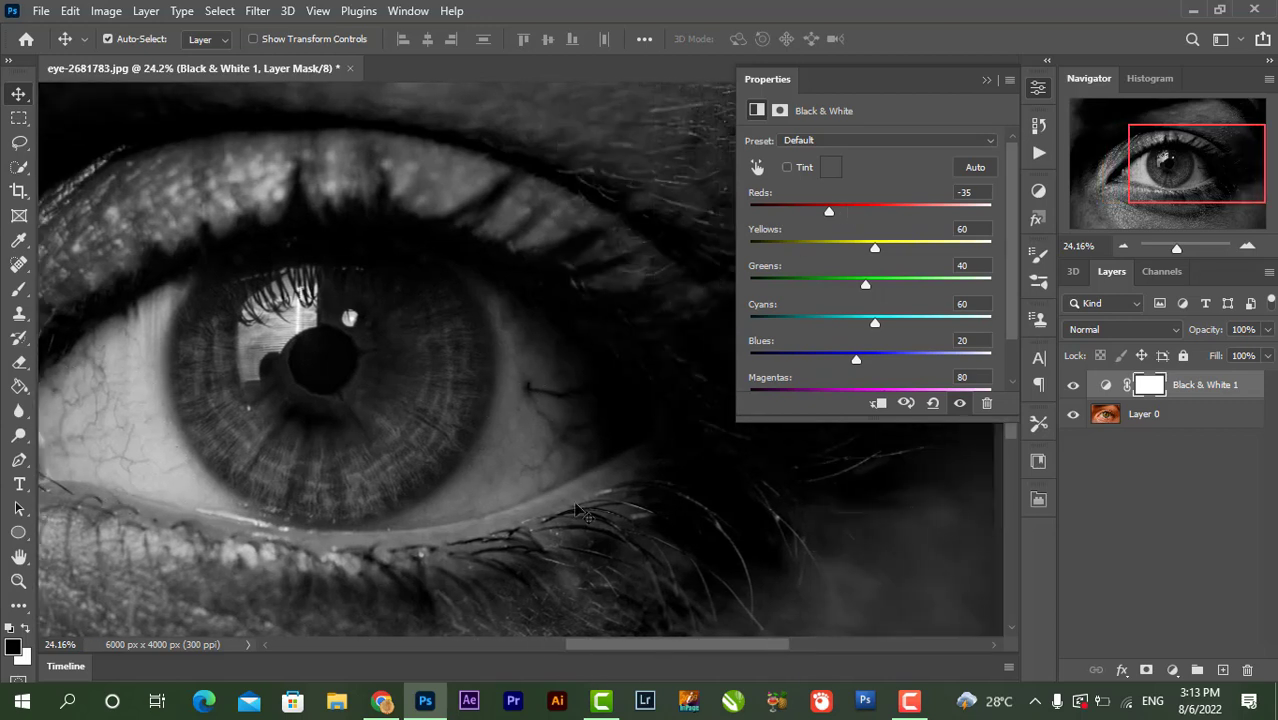
click(986, 80)
click(1172, 417)
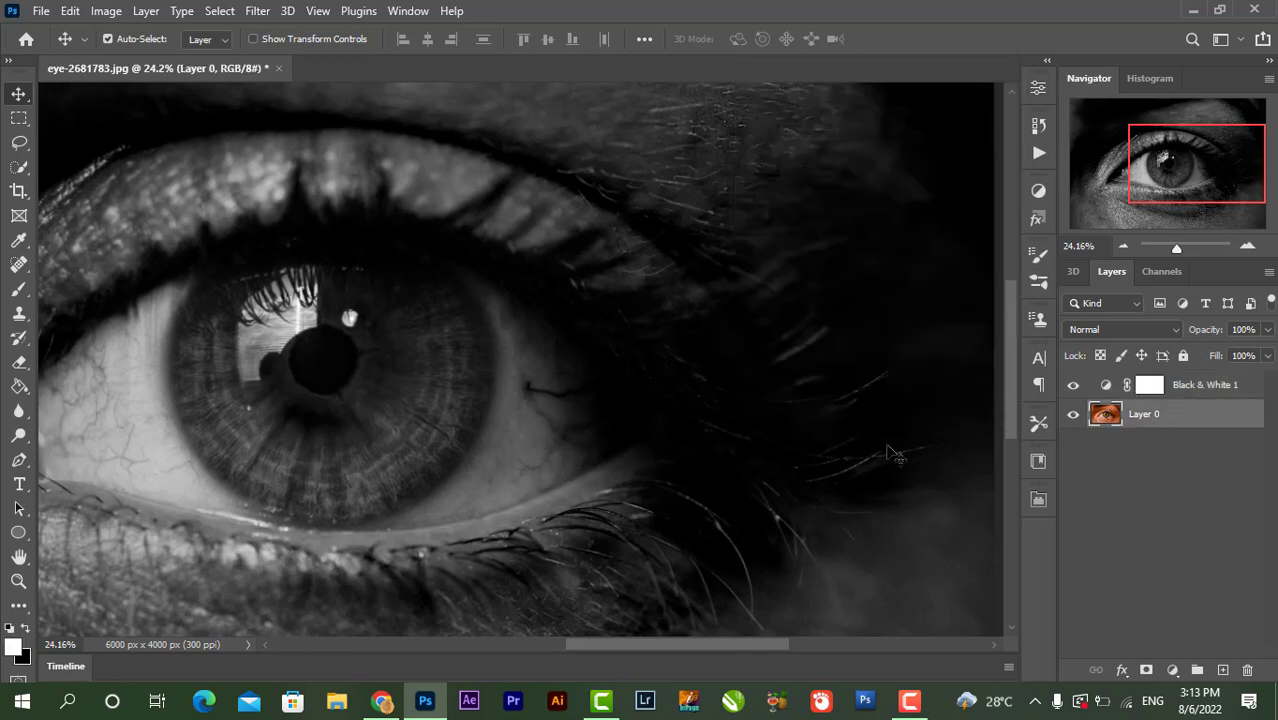
click(18, 265)
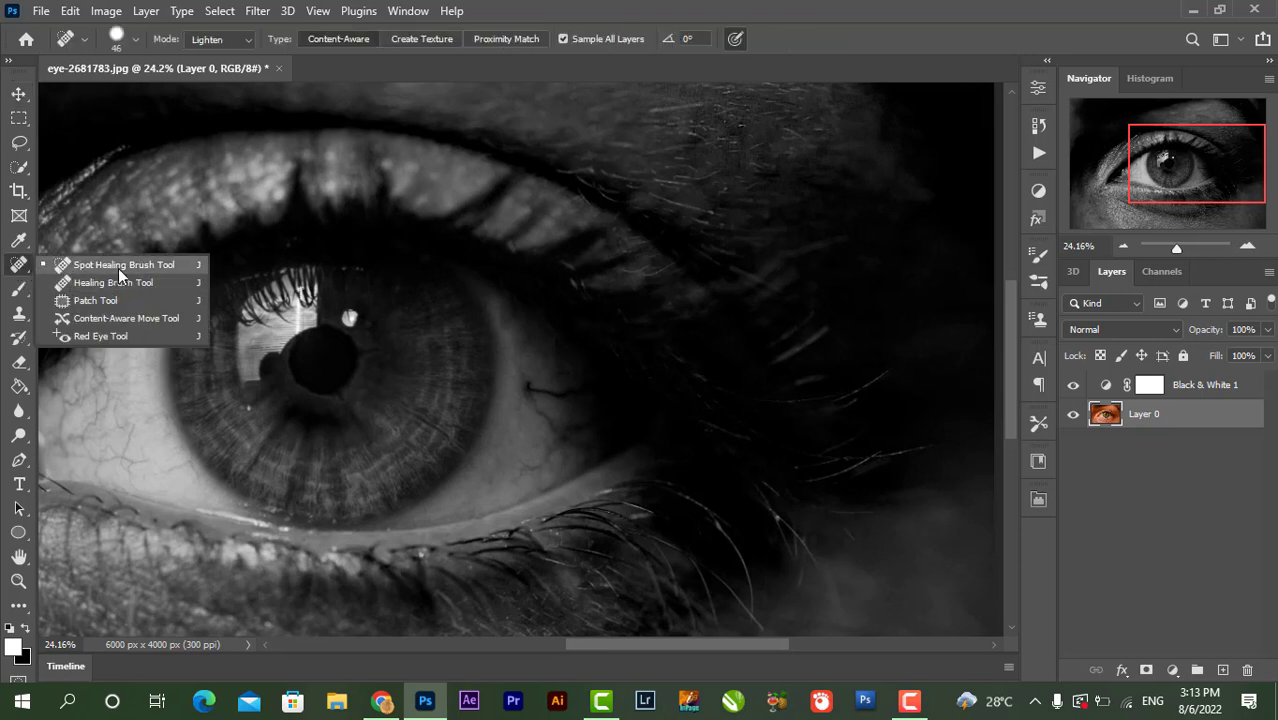
click(108, 265)
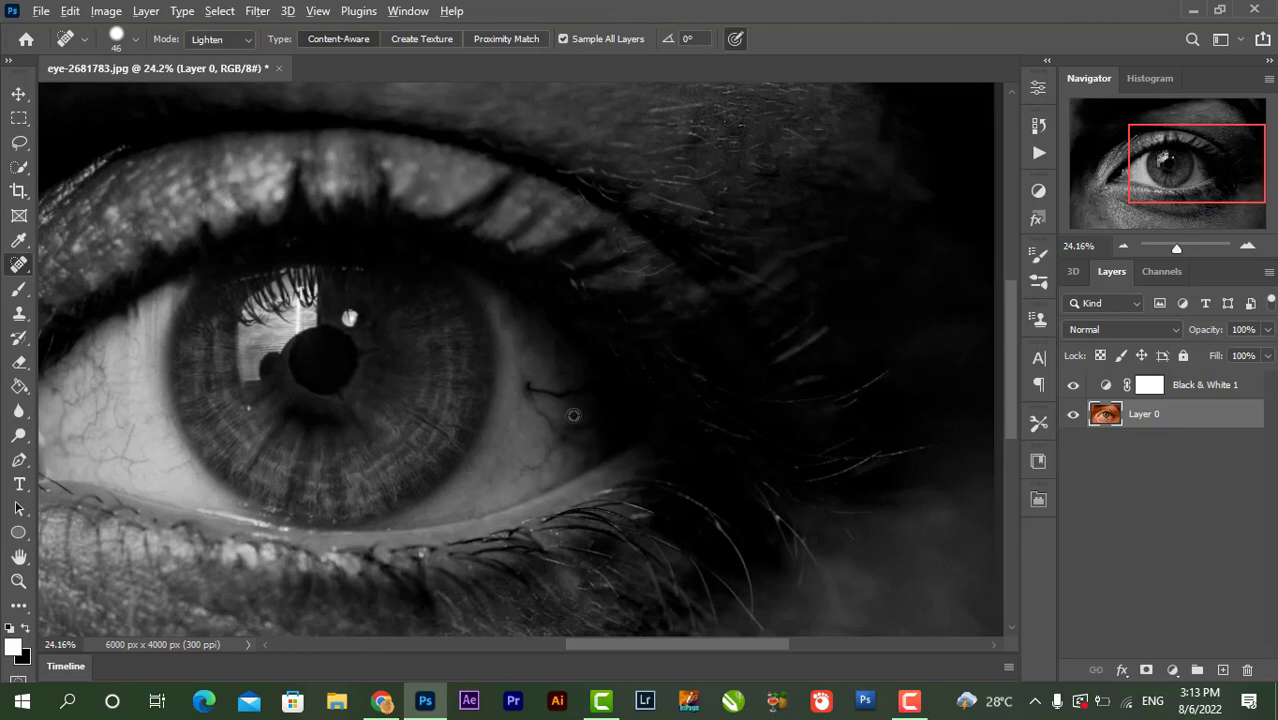
scroll(573, 415, up, 6)
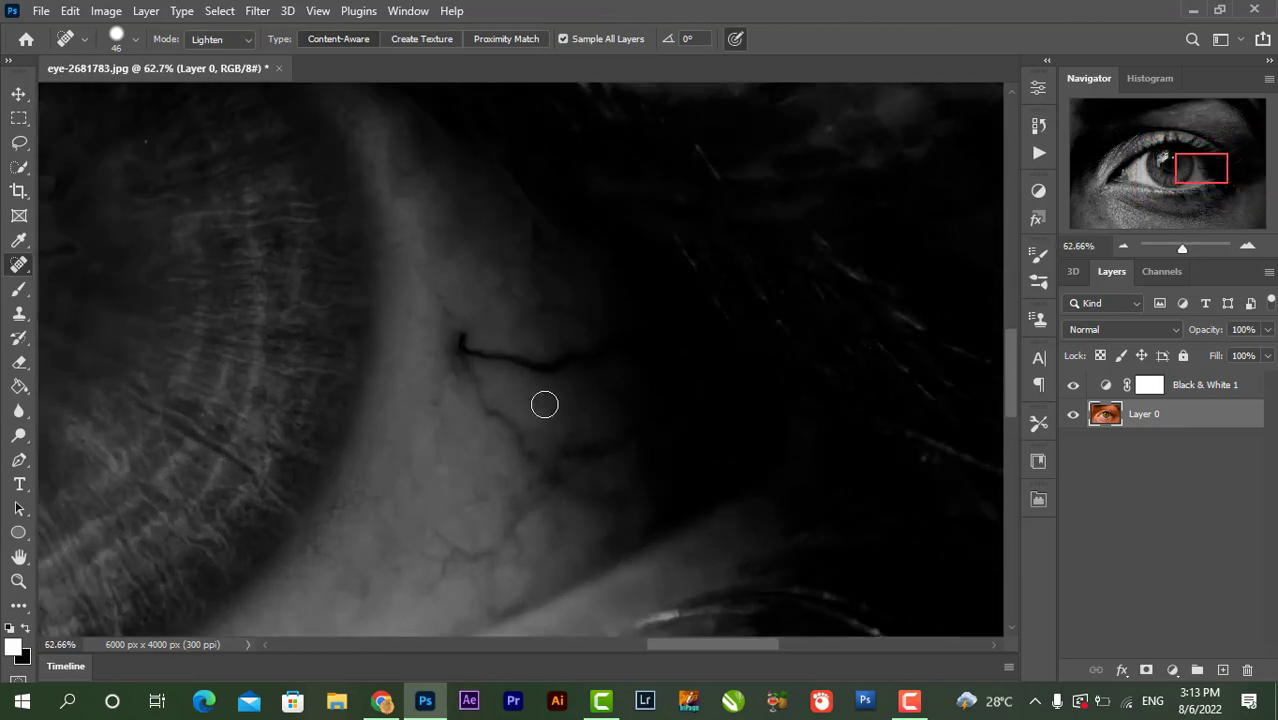
scroll(542, 402, up, 1)
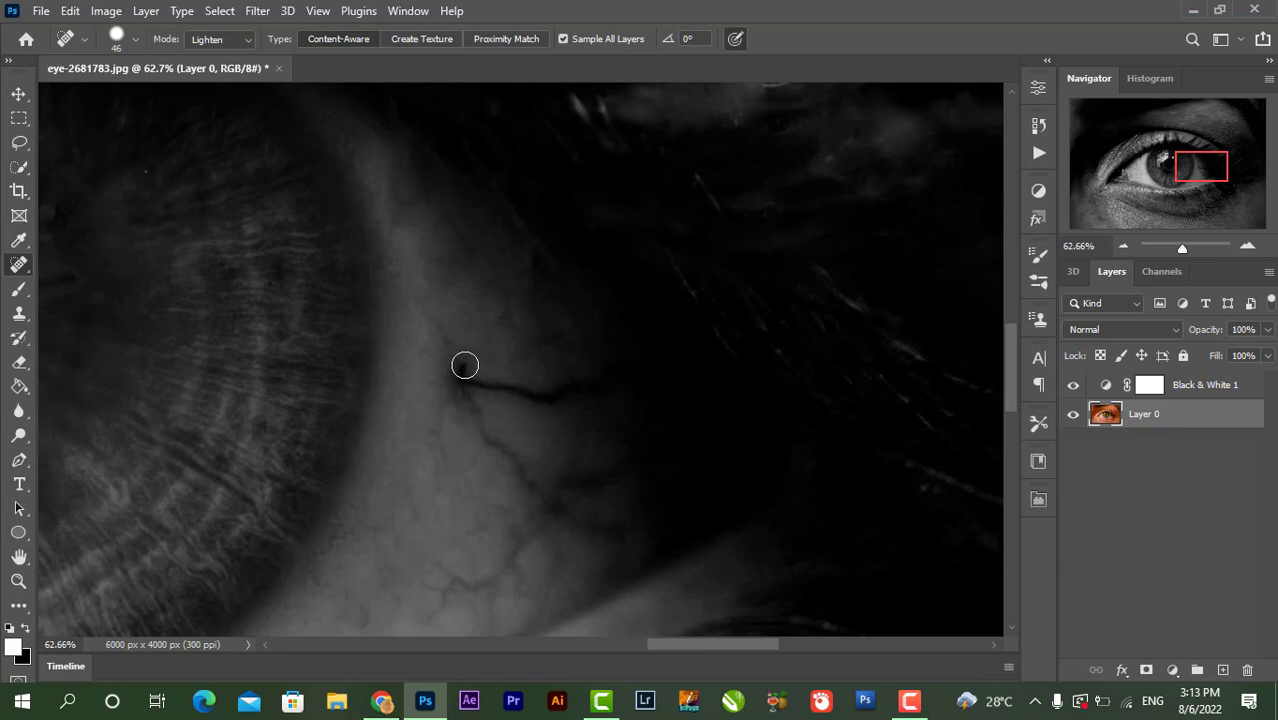
drag(470, 381, 567, 391)
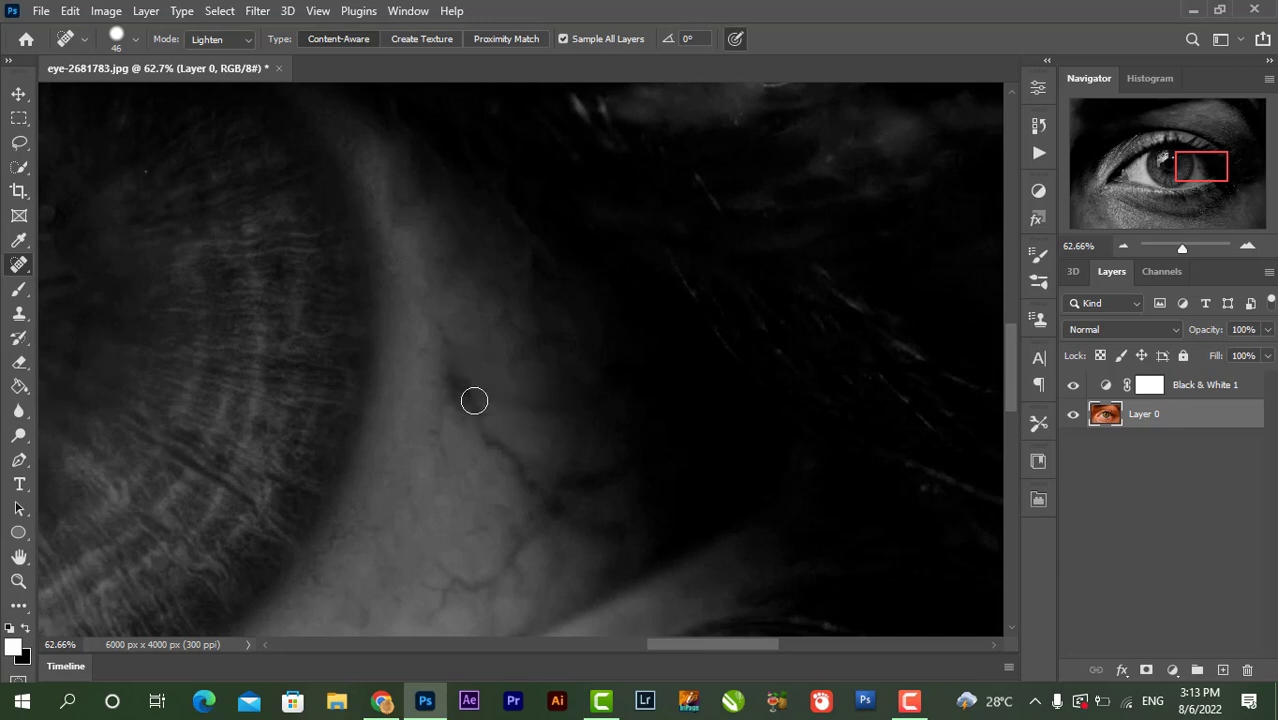
drag(458, 366, 582, 520)
Step: Heal the branching veins near the lower lid and the marks above them in the eye white right of the iris
scroll(551, 466, down, 2)
mouse_move(452, 521)
mouse_down()
mouse_move(495, 501)
mouse_move(537, 448)
mouse_up()
drag(478, 526, 524, 546)
mouse_move(447, 257)
mouse_down()
mouse_move(447, 337)
mouse_move(518, 410)
mouse_up()
drag(511, 322, 568, 336)
drag(607, 409, 550, 411)
drag(428, 486, 412, 535)
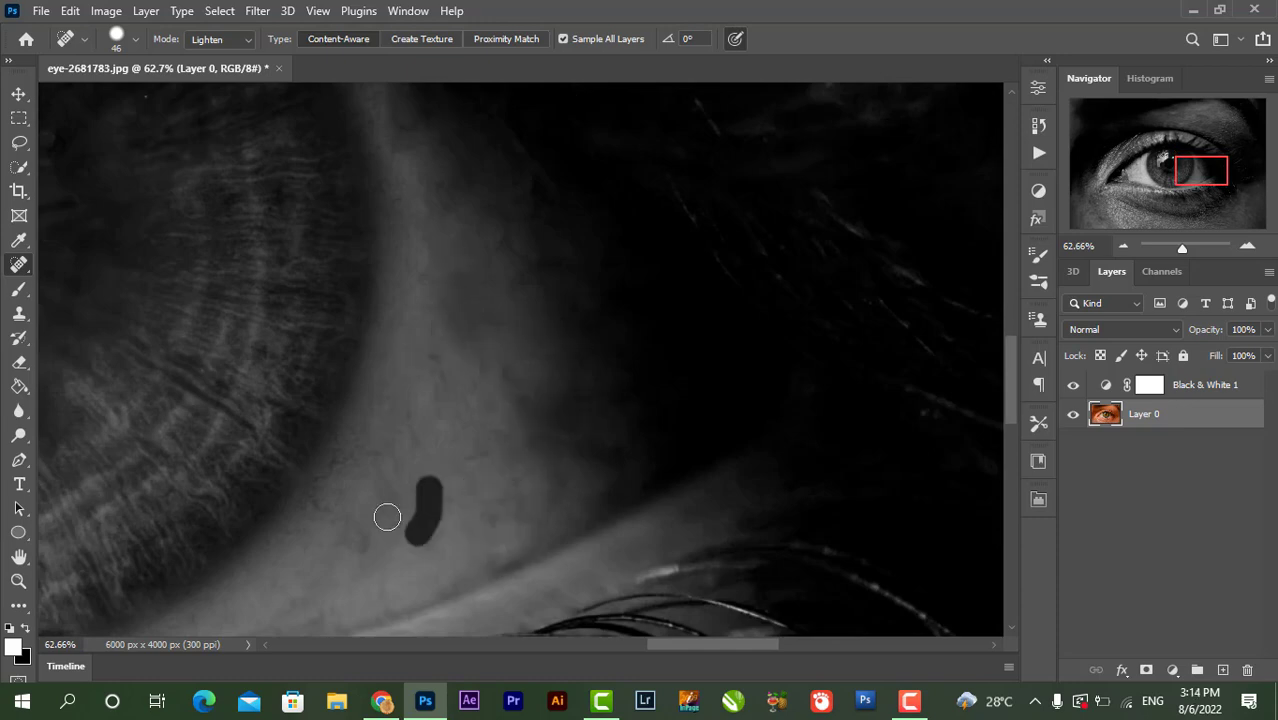
Step: Heal the faint marks along the iris edge and toward the shadowed corner in the eye white right of the iris
mouse_move(356, 455)
mouse_down()
mouse_move(314, 522)
mouse_move(346, 538)
mouse_up()
mouse_move(394, 140)
mouse_down()
mouse_move(417, 114)
mouse_move(510, 243)
mouse_up()
drag(523, 306, 516, 246)
drag(570, 401, 608, 391)
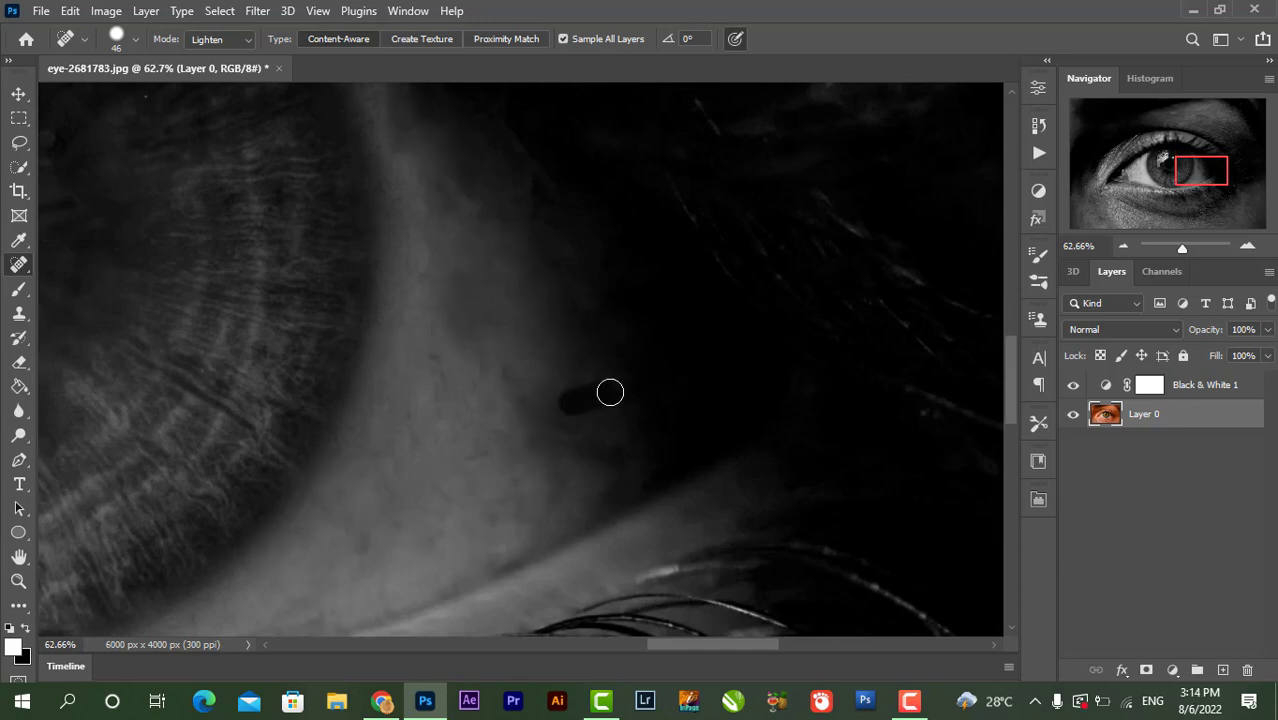
drag(609, 441, 586, 494)
drag(539, 466, 498, 520)
drag(498, 448, 452, 478)
Step: Smooth the upper strip of eye white beside the iris's right edge and heal the last spots near the lower lid
scroll(551, 348, up, 3)
mouse_move(421, 316)
mouse_down()
mouse_move(387, 267)
mouse_move(512, 416)
mouse_up()
mouse_move(395, 280)
mouse_down()
mouse_move(433, 380)
mouse_move(491, 429)
mouse_up()
scroll(536, 405, down, 5)
click(493, 376)
drag(540, 431, 533, 443)
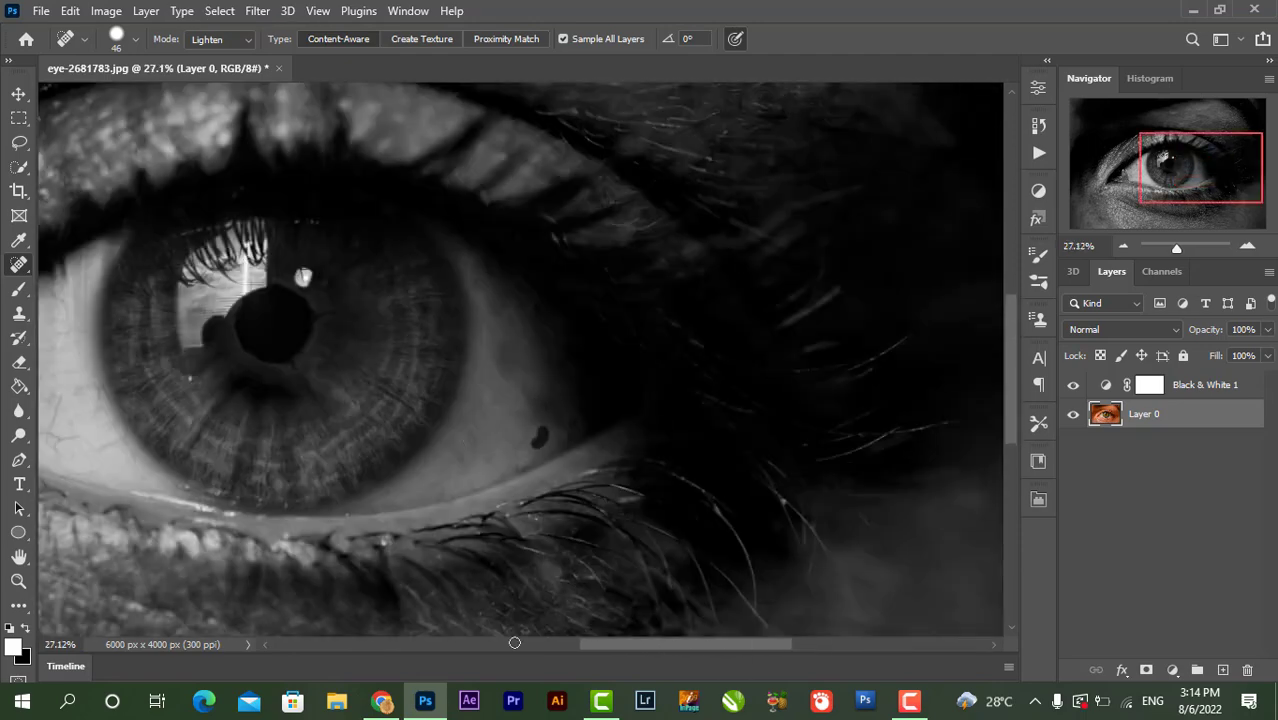
Step: Heal the veins along the iris edge and across the lower part of the eye white left of the iris
drag(605, 645, 481, 635)
scroll(616, 386, up, 3)
scroll(616, 386, up, 2)
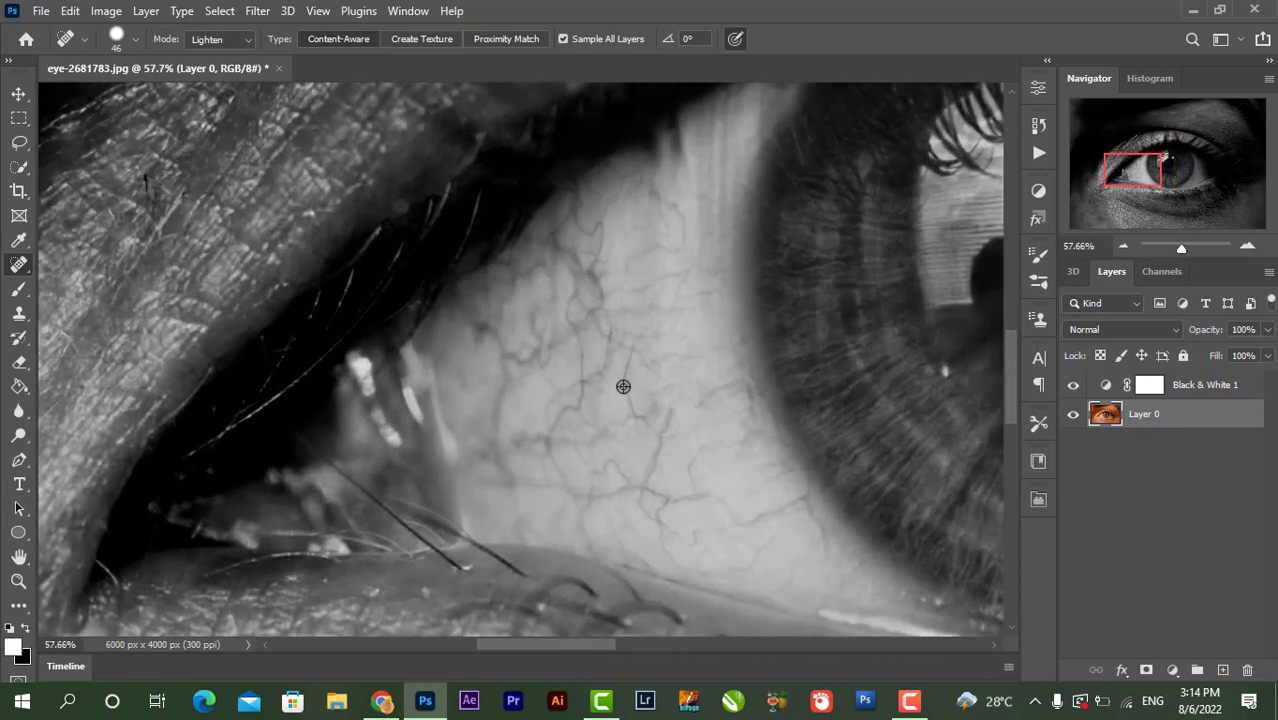
mouse_move(740, 391)
mouse_down()
mouse_move(704, 405)
mouse_move(711, 447)
mouse_up()
mouse_move(800, 501)
mouse_down()
mouse_move(736, 519)
mouse_move(834, 574)
mouse_up()
drag(864, 562, 811, 600)
mouse_move(803, 556)
mouse_down()
mouse_move(789, 590)
mouse_move(702, 568)
mouse_move(671, 499)
mouse_move(726, 511)
mouse_up()
drag(802, 488, 744, 359)
mouse_move(702, 450)
mouse_down()
mouse_move(661, 504)
mouse_move(679, 425)
mouse_move(620, 476)
mouse_move(599, 545)
mouse_move(628, 482)
mouse_move(511, 519)
mouse_up()
Step: Heal the thin veins through the middle of the left eye white and up toward the upper lid
mouse_move(566, 487)
mouse_down()
mouse_move(491, 485)
mouse_move(565, 411)
mouse_move(620, 419)
mouse_move(628, 340)
mouse_up()
drag(637, 416, 656, 405)
drag(672, 192, 682, 235)
drag(625, 285, 662, 274)
drag(655, 350, 682, 333)
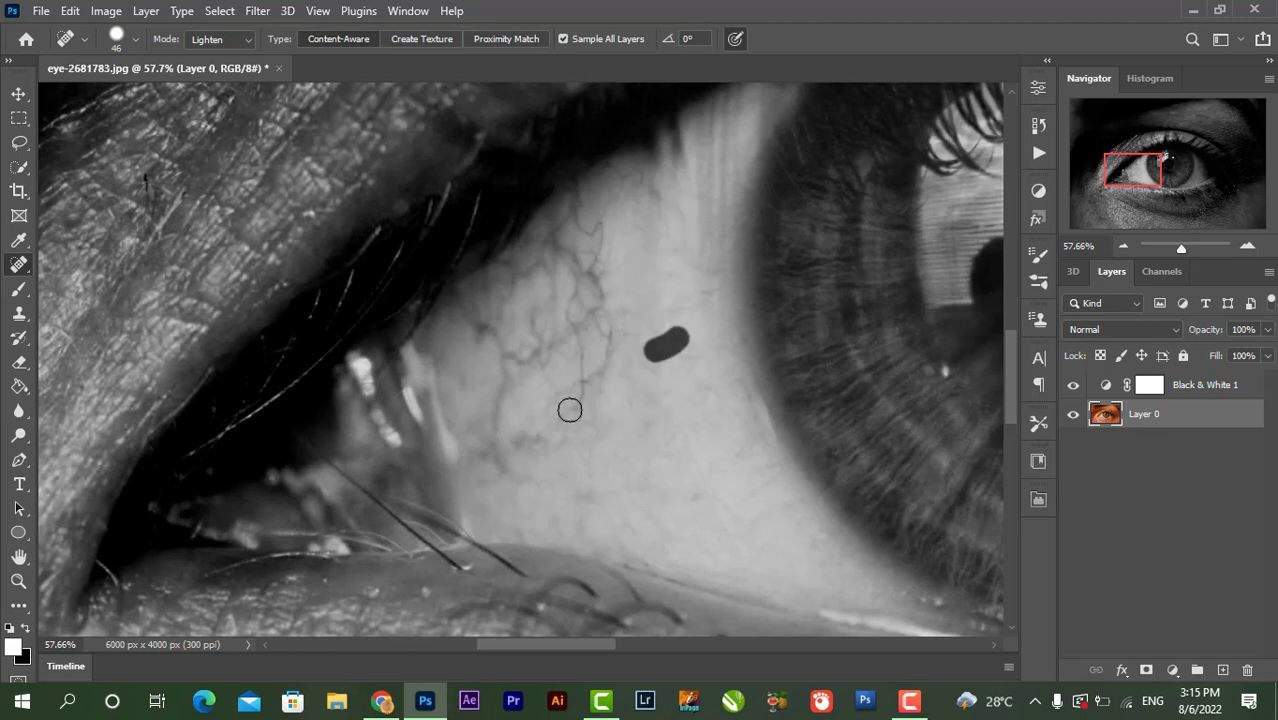
Step: Heal the dense vein cluster in the left eye white between the upper lid and the inner eye corner
drag(570, 410, 585, 290)
drag(577, 196, 548, 244)
mouse_move(590, 216)
mouse_down()
mouse_move(612, 271)
mouse_move(575, 302)
mouse_up()
mouse_move(588, 229)
mouse_down()
mouse_move(545, 286)
mouse_move(591, 348)
mouse_up()
mouse_move(680, 155)
mouse_down()
mouse_move(673, 129)
mouse_move(648, 209)
mouse_up()
drag(614, 329, 603, 385)
mouse_move(502, 378)
mouse_down()
mouse_move(516, 442)
mouse_move(512, 362)
mouse_move(583, 263)
mouse_up()
mouse_move(488, 333)
mouse_down()
mouse_move(503, 352)
mouse_move(555, 308)
mouse_up()
mouse_move(588, 321)
mouse_down()
mouse_move(591, 267)
mouse_move(650, 322)
mouse_up()
mouse_move(522, 281)
mouse_down()
mouse_move(545, 263)
mouse_move(532, 243)
mouse_move(562, 249)
mouse_move(564, 271)
mouse_move(472, 465)
mouse_move(550, 527)
mouse_up()
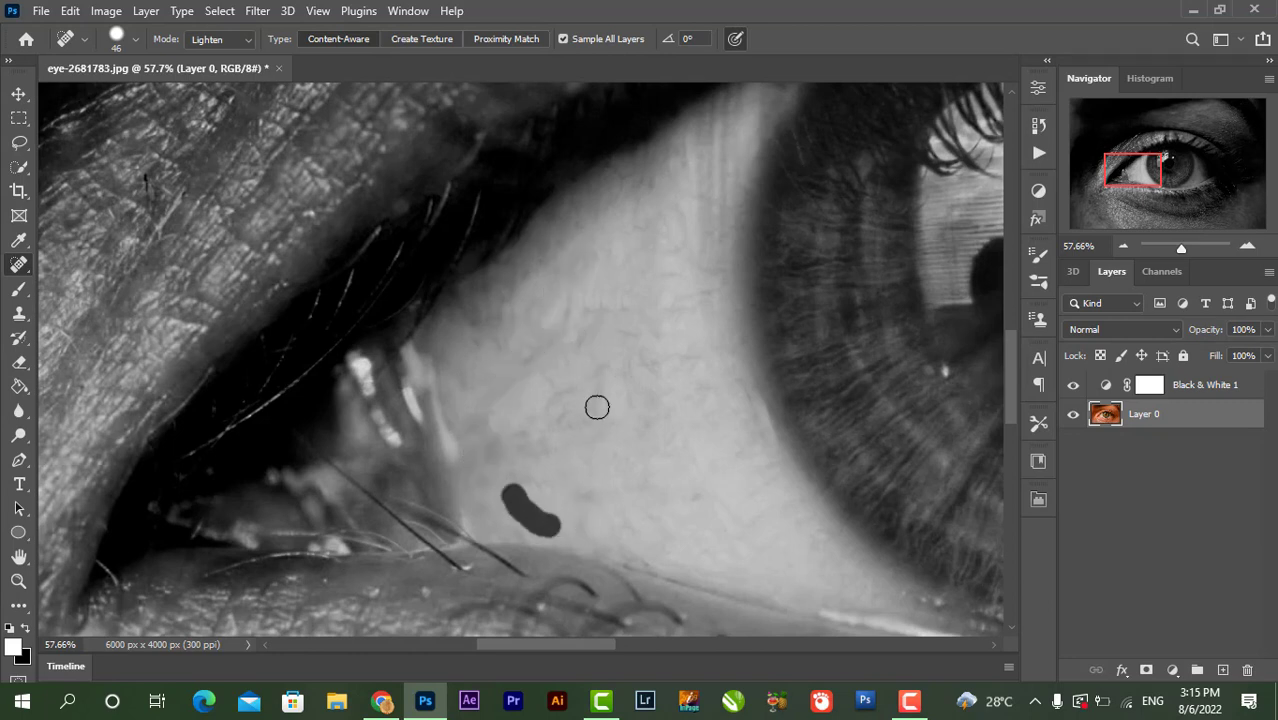
Step: Heal the last faint streaks in the center of the left eye white
mouse_move(597, 407)
mouse_down()
mouse_move(651, 310)
mouse_move(725, 288)
mouse_move(679, 234)
mouse_move(633, 244)
mouse_up()
mouse_move(663, 188)
mouse_down()
mouse_move(648, 274)
mouse_move(654, 374)
mouse_up()
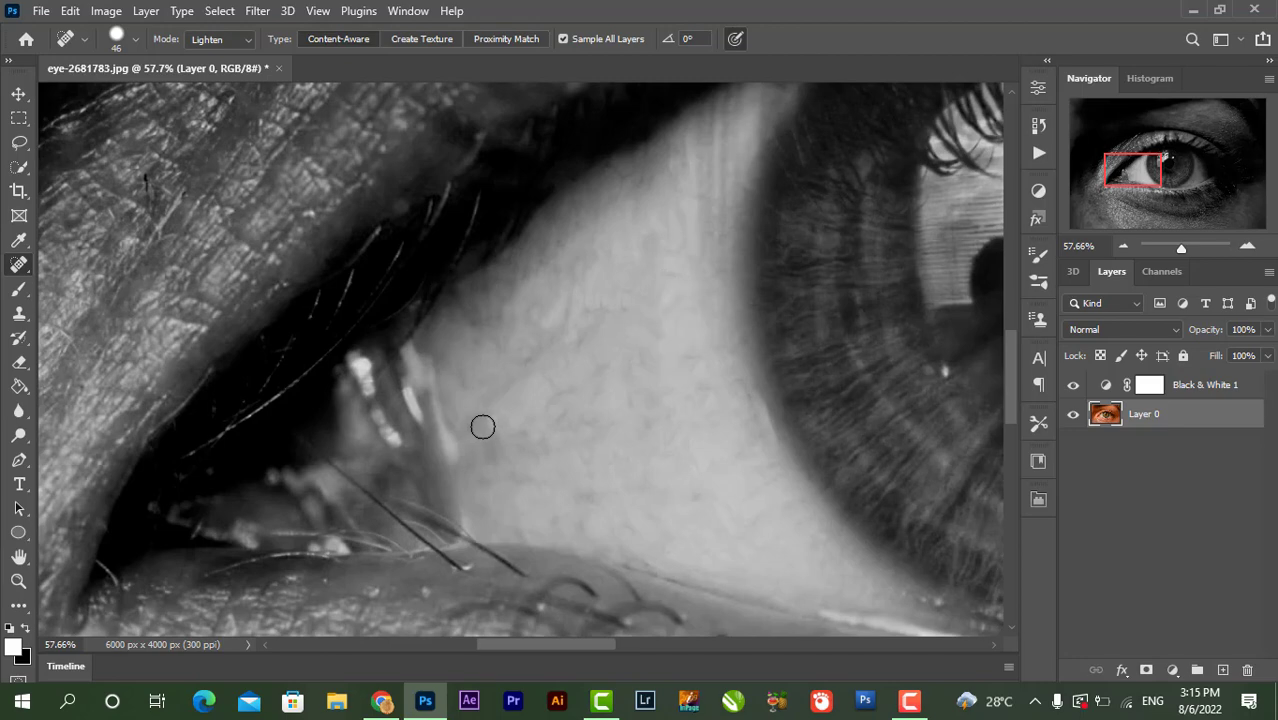
scroll(482, 425, down, 3)
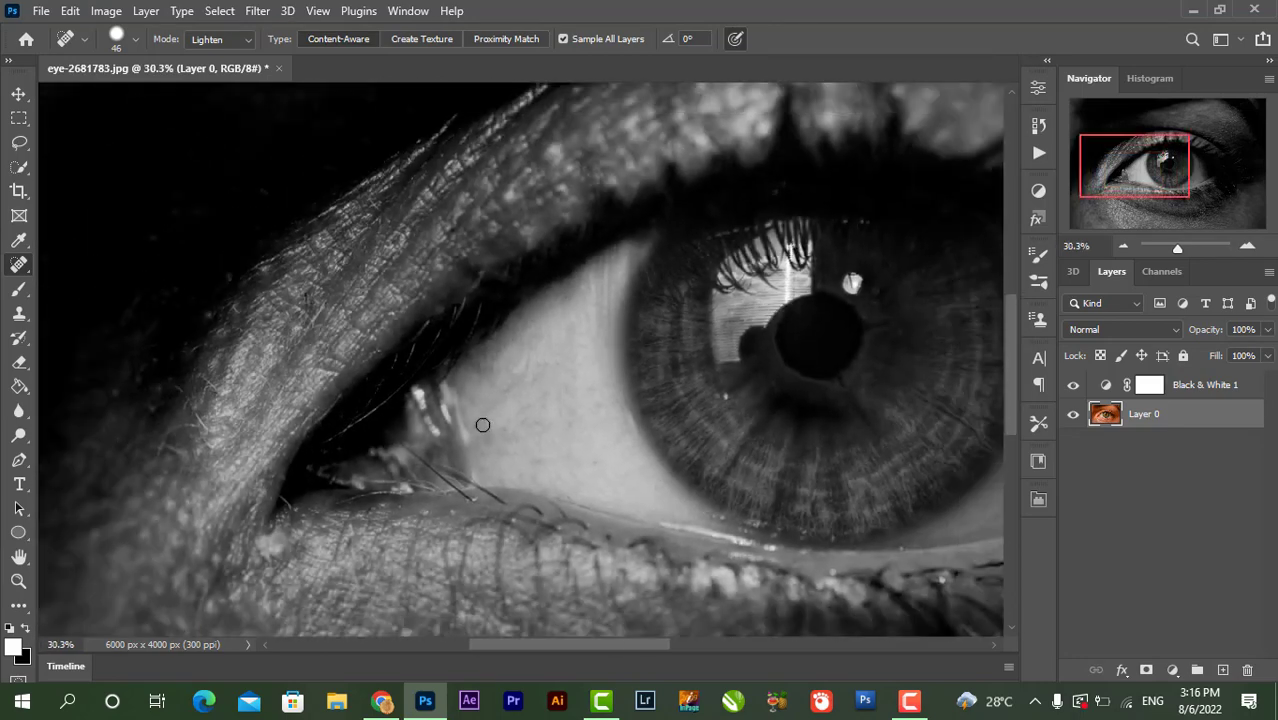
scroll(482, 425, down, 1)
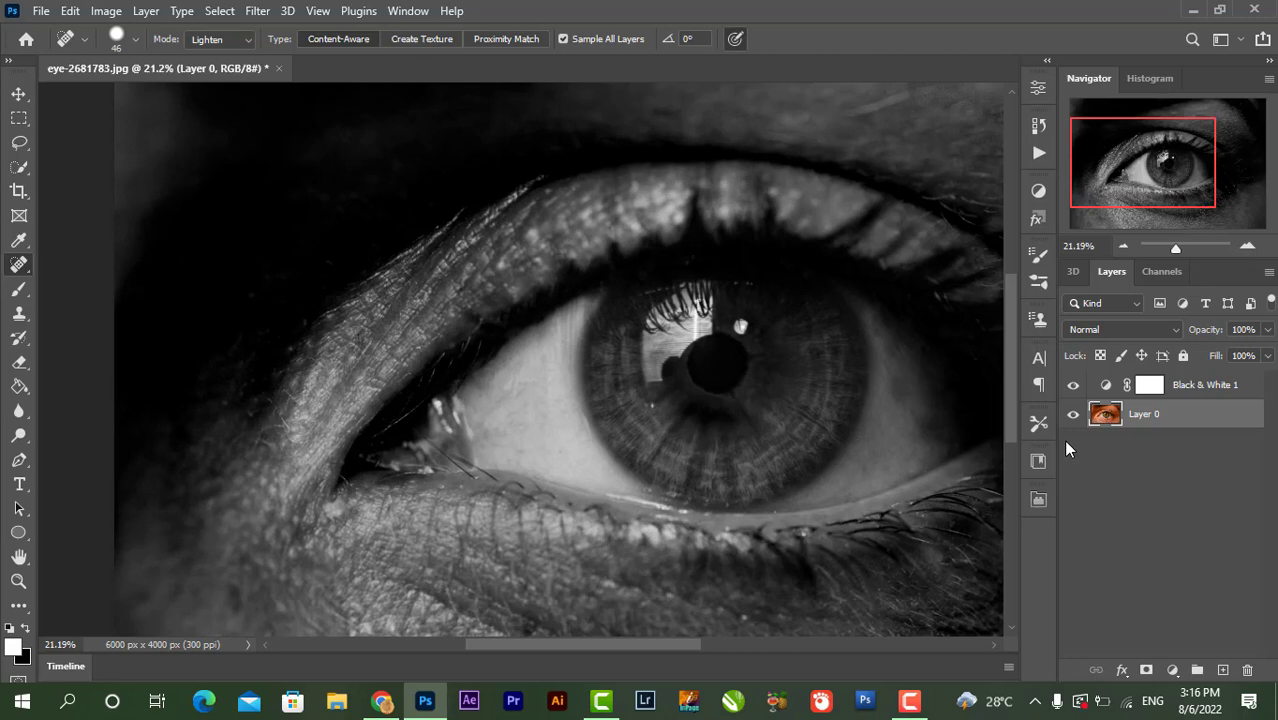
Step: Duplicate Layer 0 and place the copy above the Black & White 1 adjustment layer
drag(1166, 427, 1222, 670)
drag(1155, 427, 1152, 376)
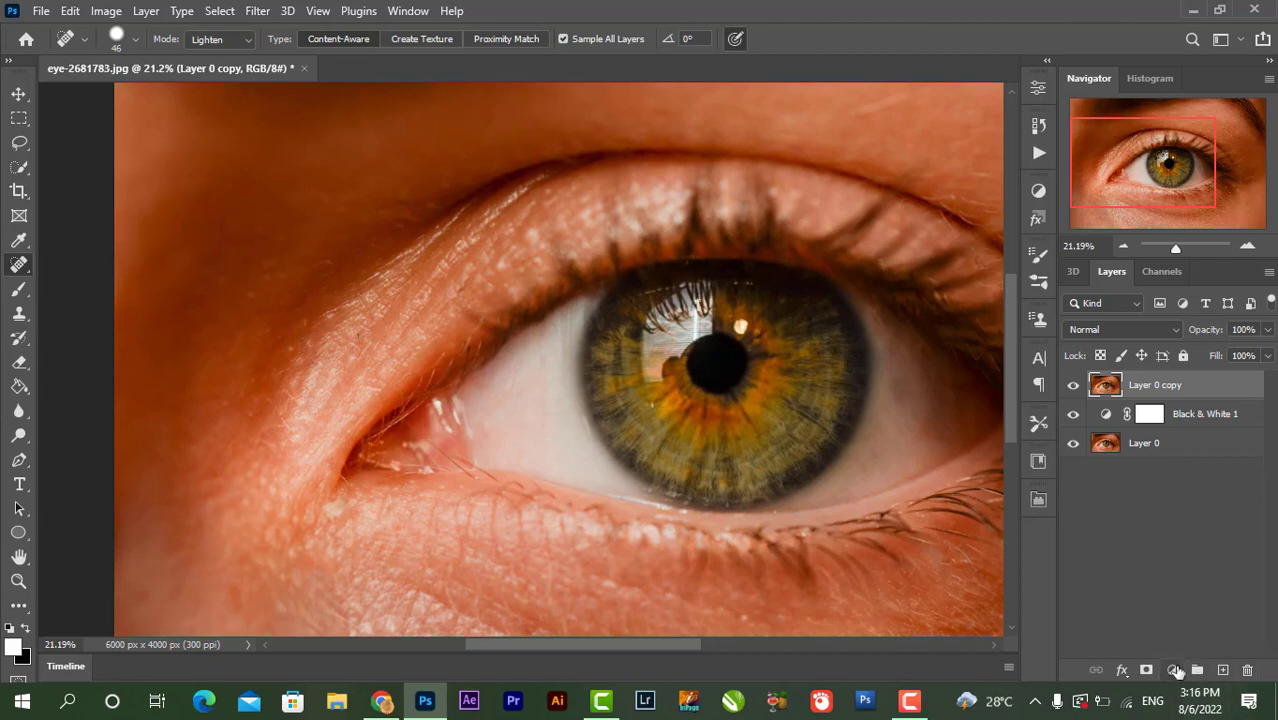
Step: Add a Hue/Saturation adjustment layer above the layer copy and lower the Reds saturation by about half
click(1172, 670)
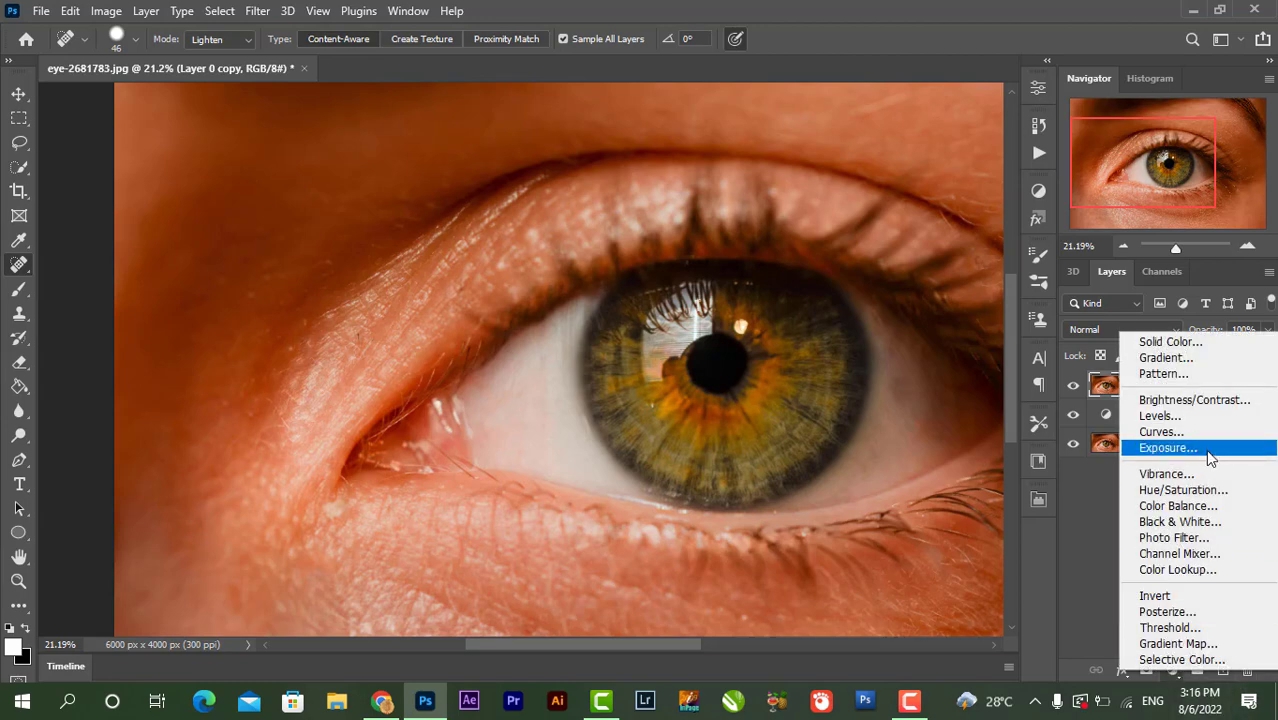
click(1186, 491)
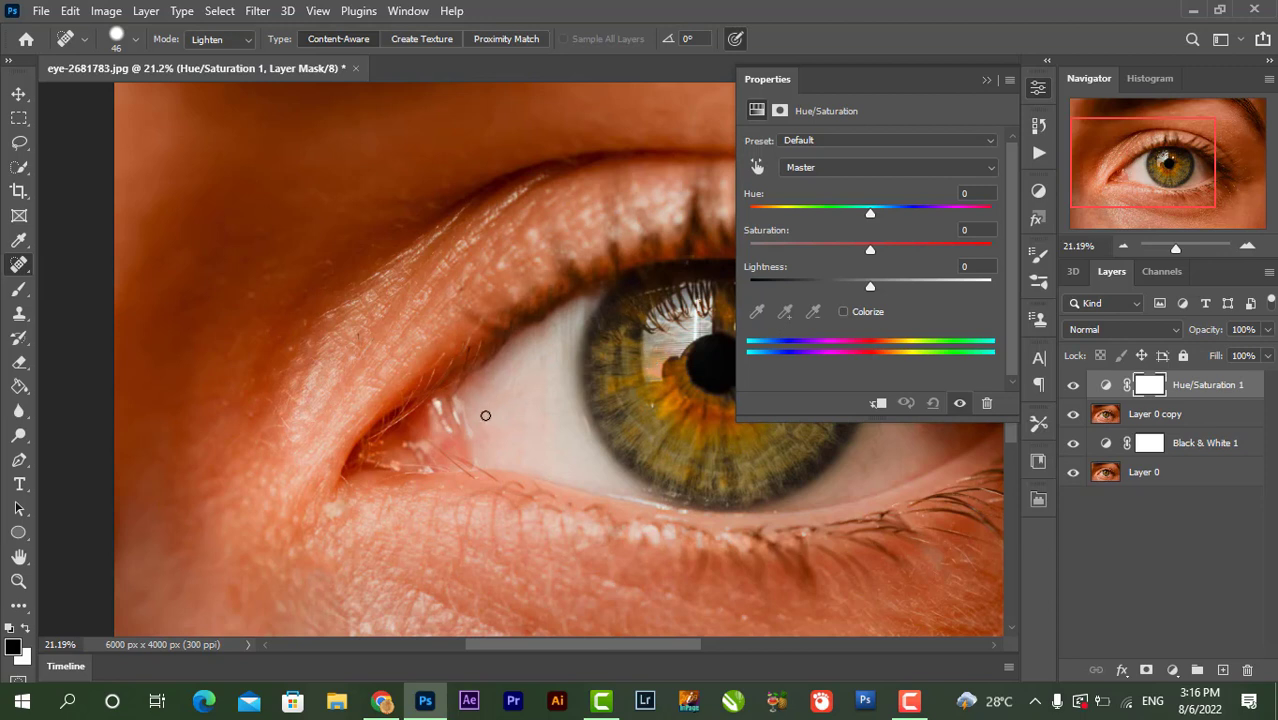
click(891, 170)
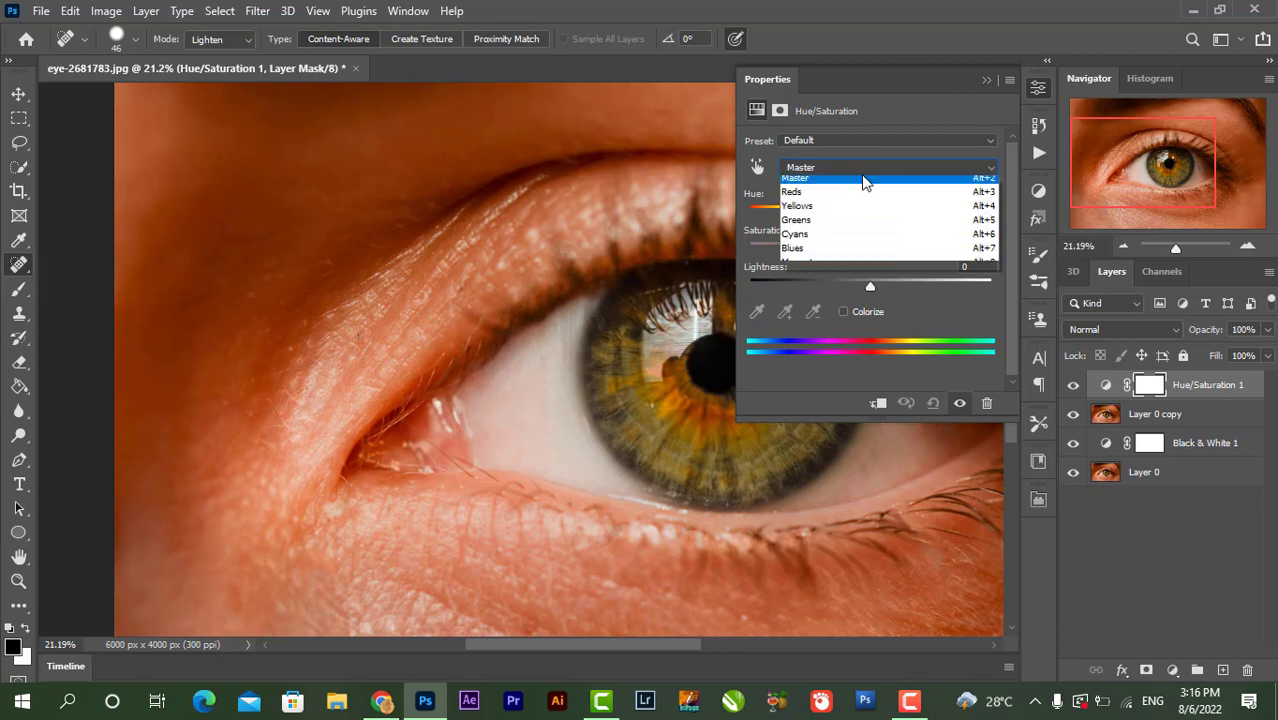
click(795, 199)
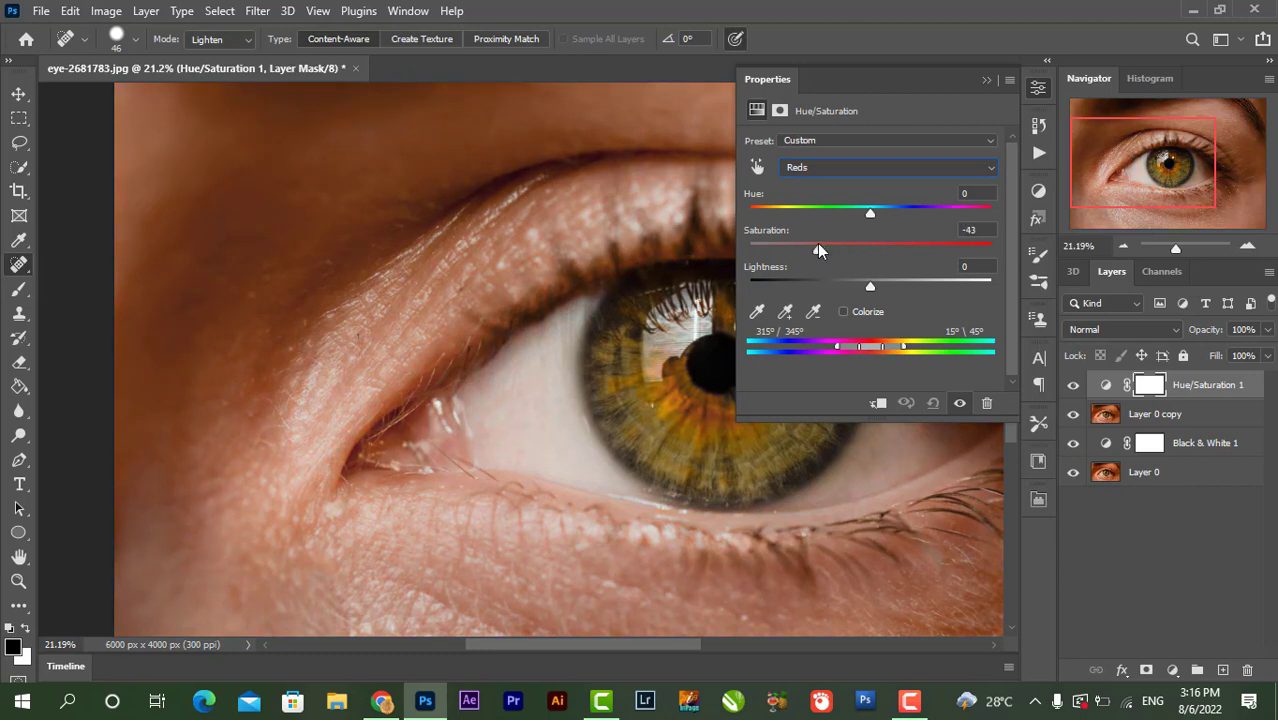
drag(818, 244, 807, 244)
click(985, 80)
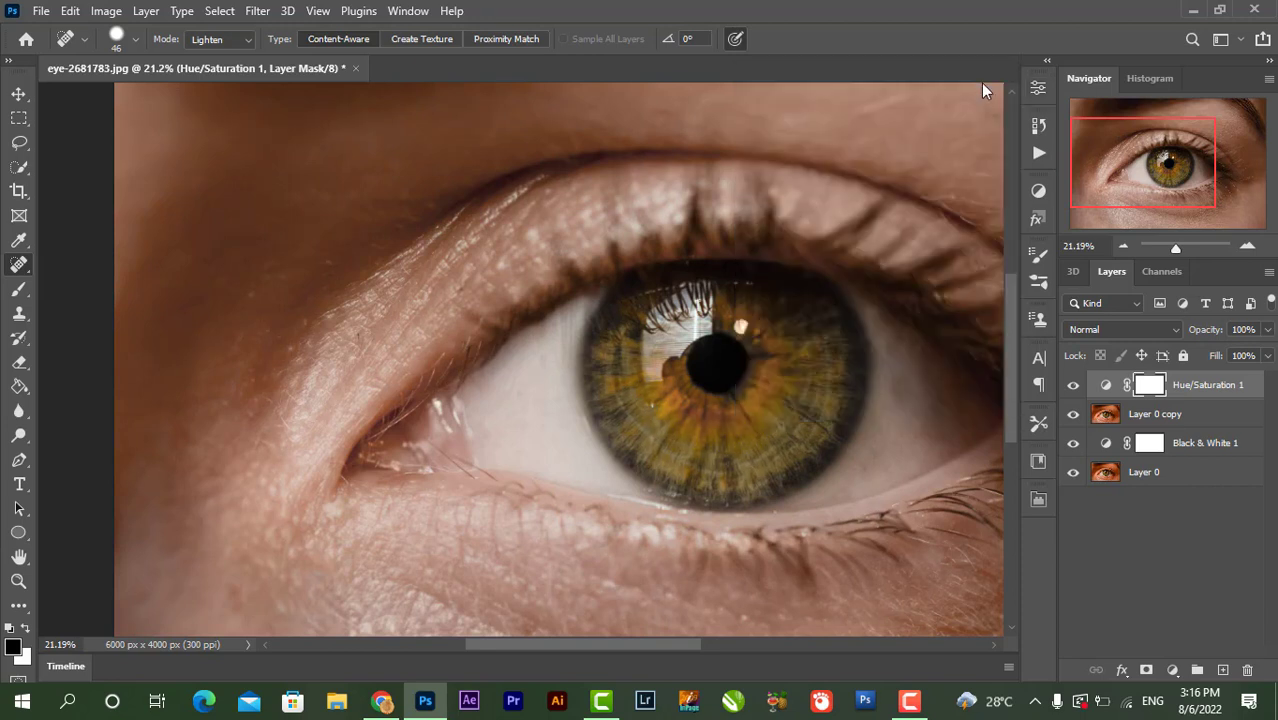
Step: Add a Curves adjustment layer and raise the middle of the RGB curve slightly to brighten the midtones
click(1173, 677)
click(1150, 443)
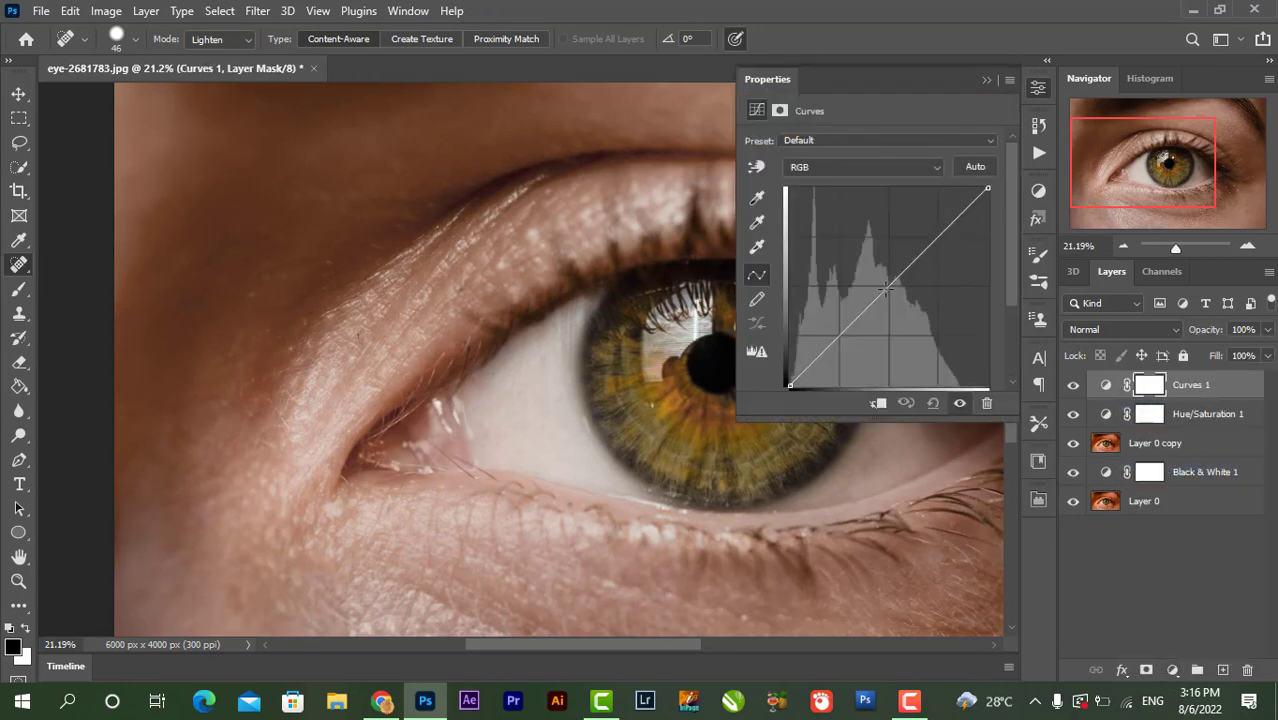
click(885, 291)
drag(875, 272, 873, 275)
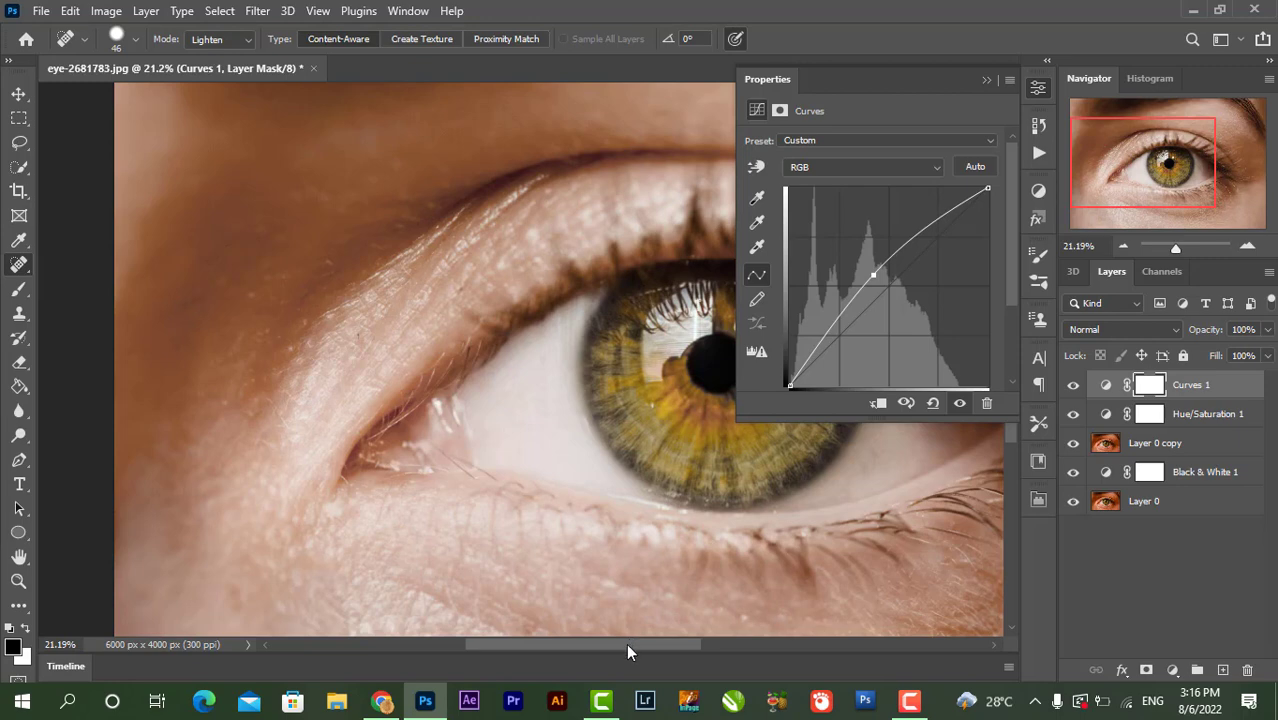
drag(626, 643, 696, 642)
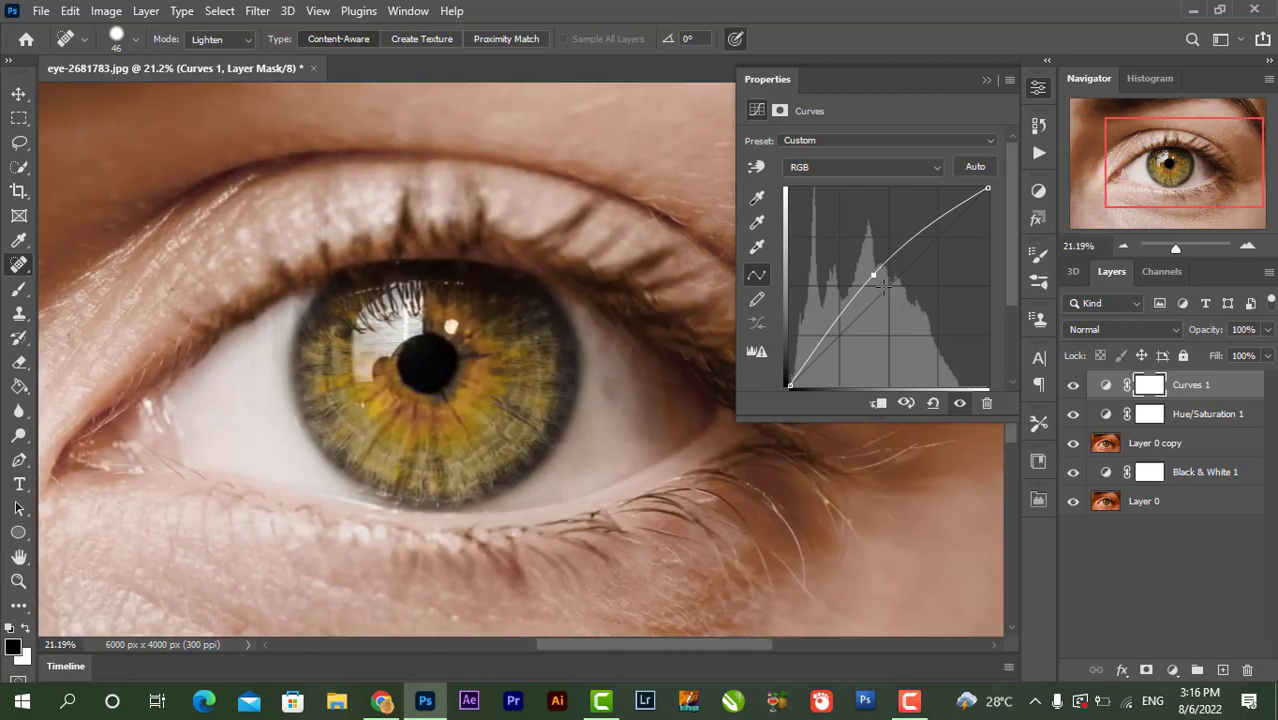
drag(873, 275, 868, 270)
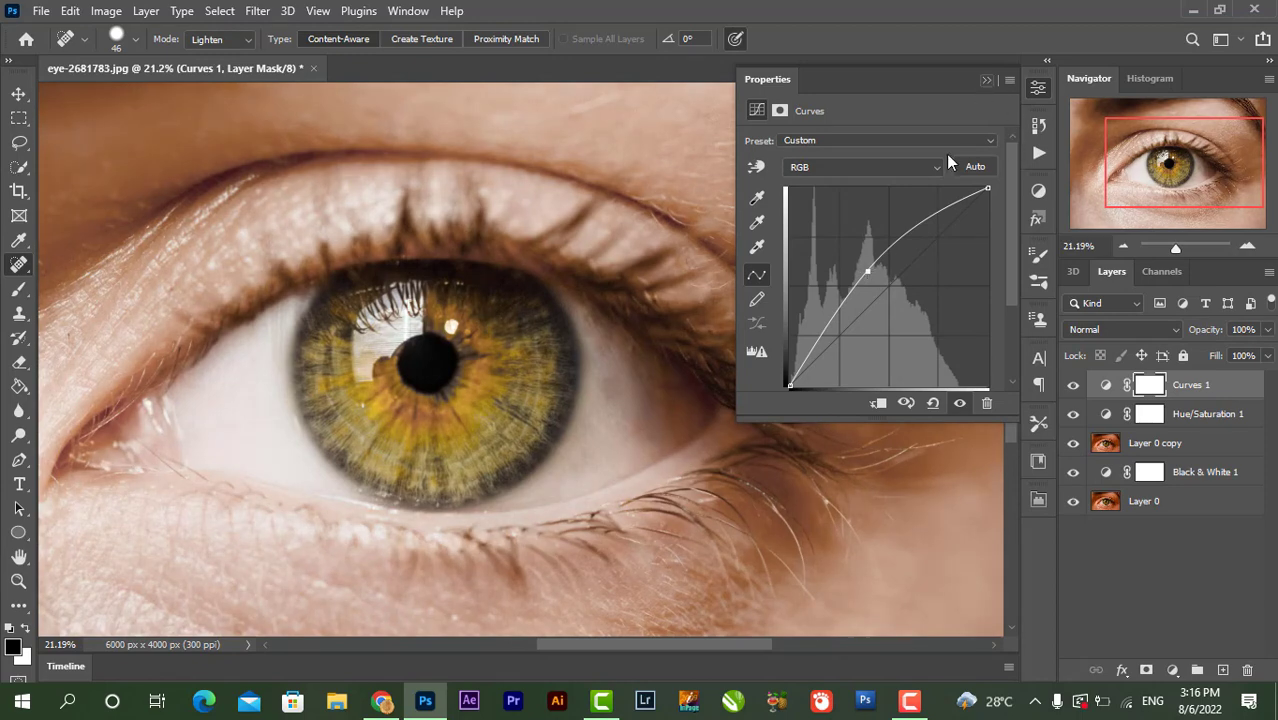
mouse_move(869, 270)
mouse_down()
mouse_move(882, 310)
mouse_move(874, 288)
mouse_up()
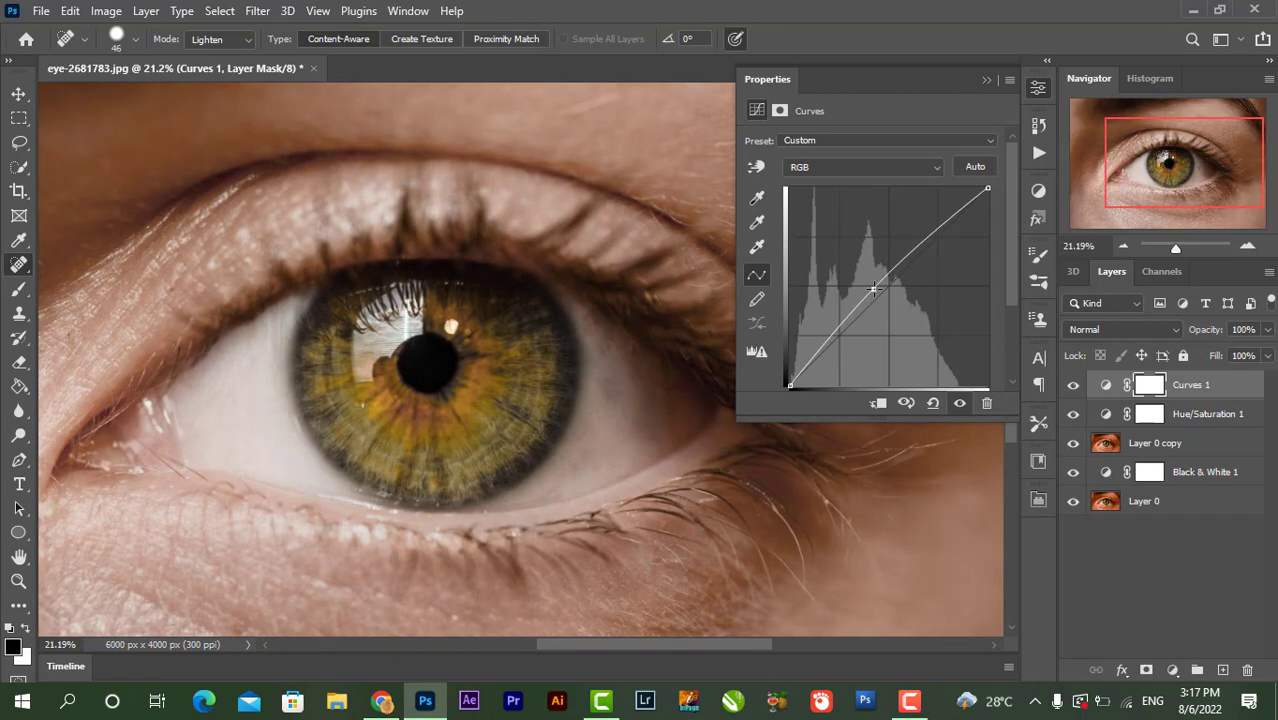
click(985, 81)
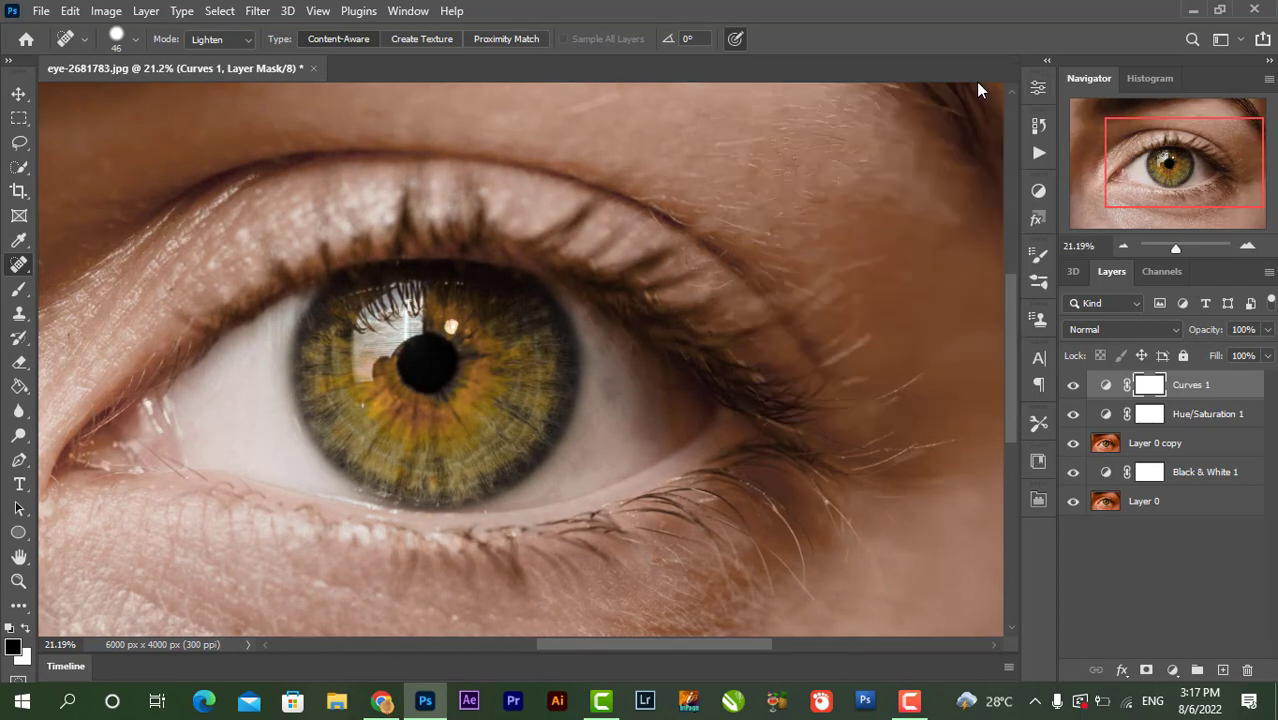
Step: Group the Curves 1 and Hue/Saturation 1 layers as Group 1 and give the group a black layer mask
shift+click(1192, 416)
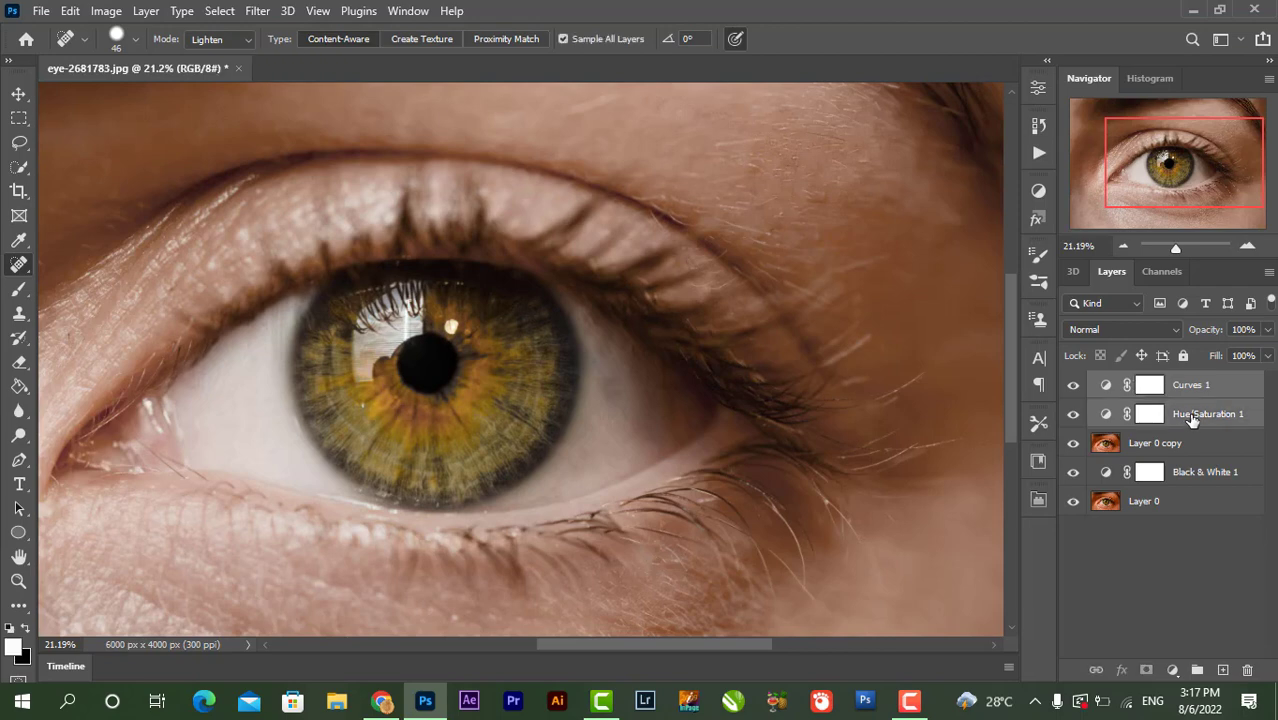
right_click(1170, 392)
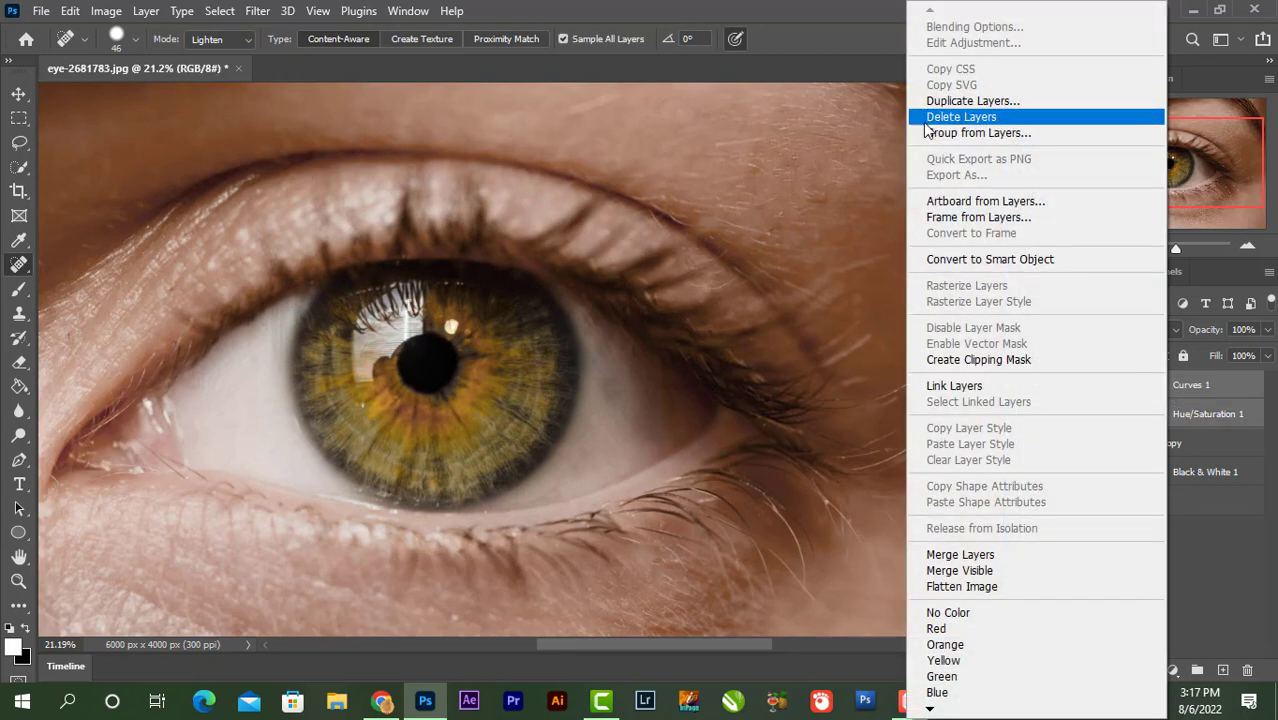
click(975, 133)
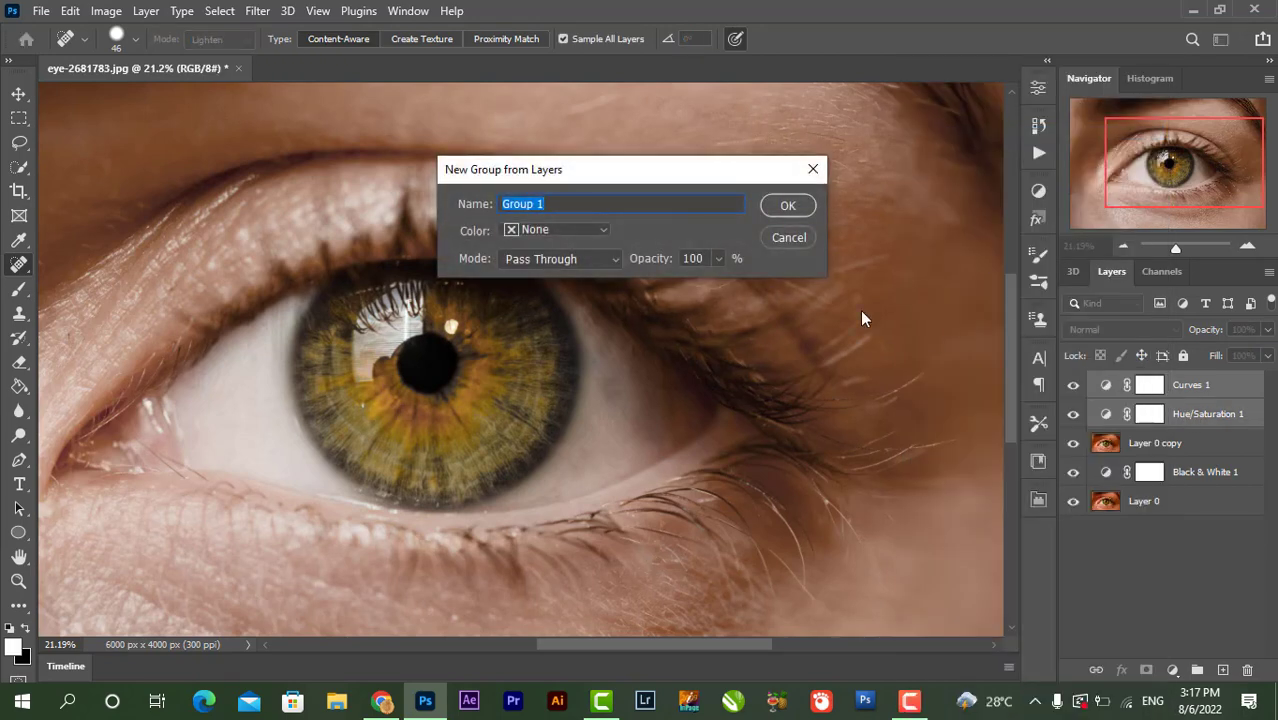
click(792, 207)
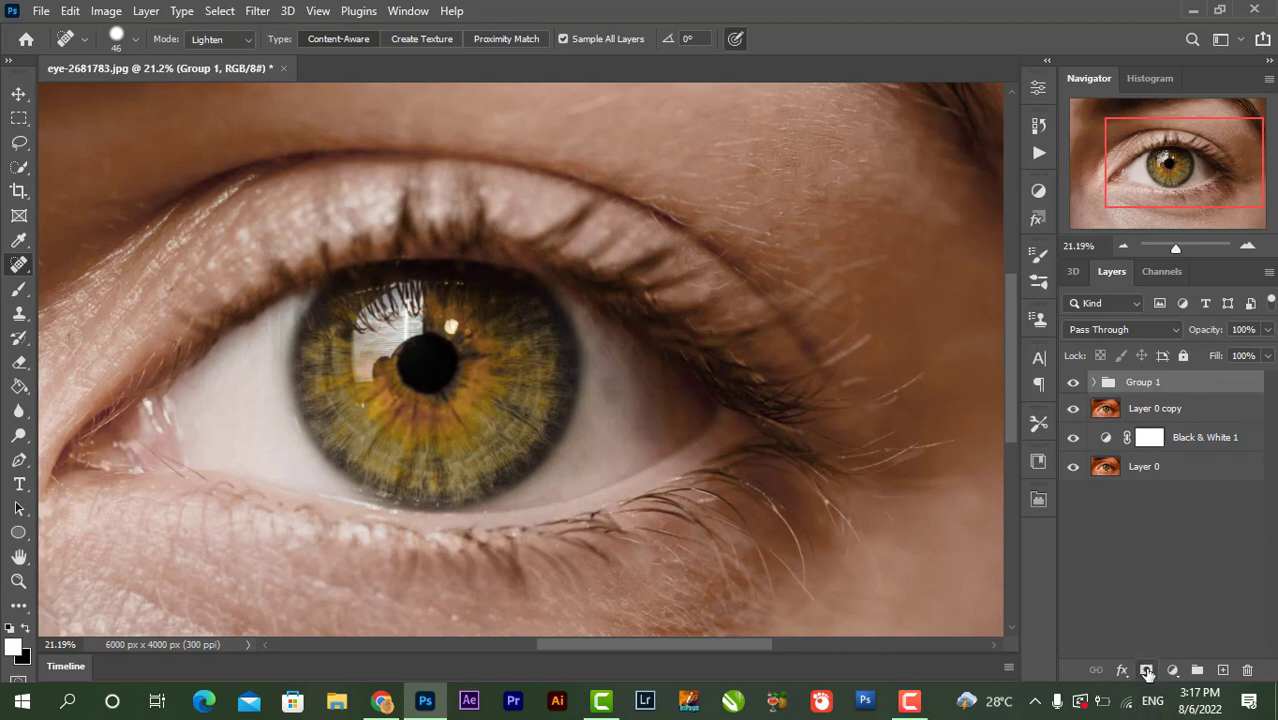
alt+click(1147, 672)
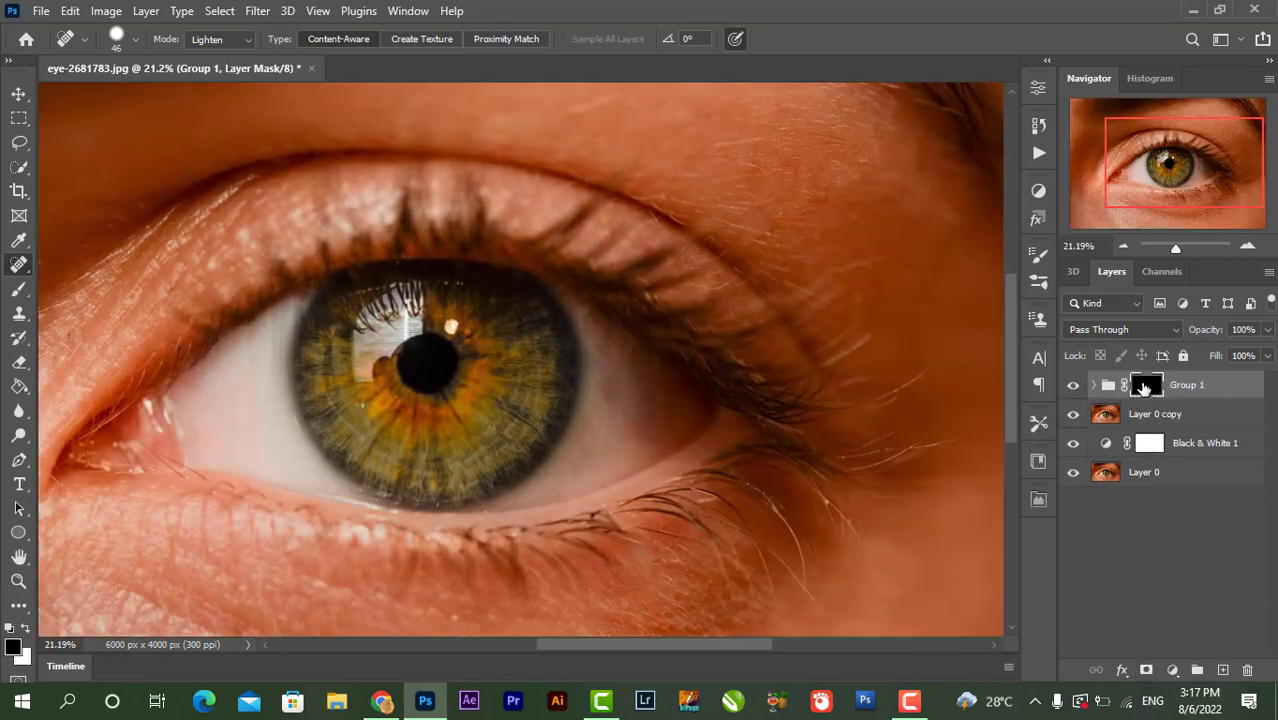
Step: Set up the Brush tool with white foreground, 10% smoothing, 29% flow and 60% opacity
click(21, 290)
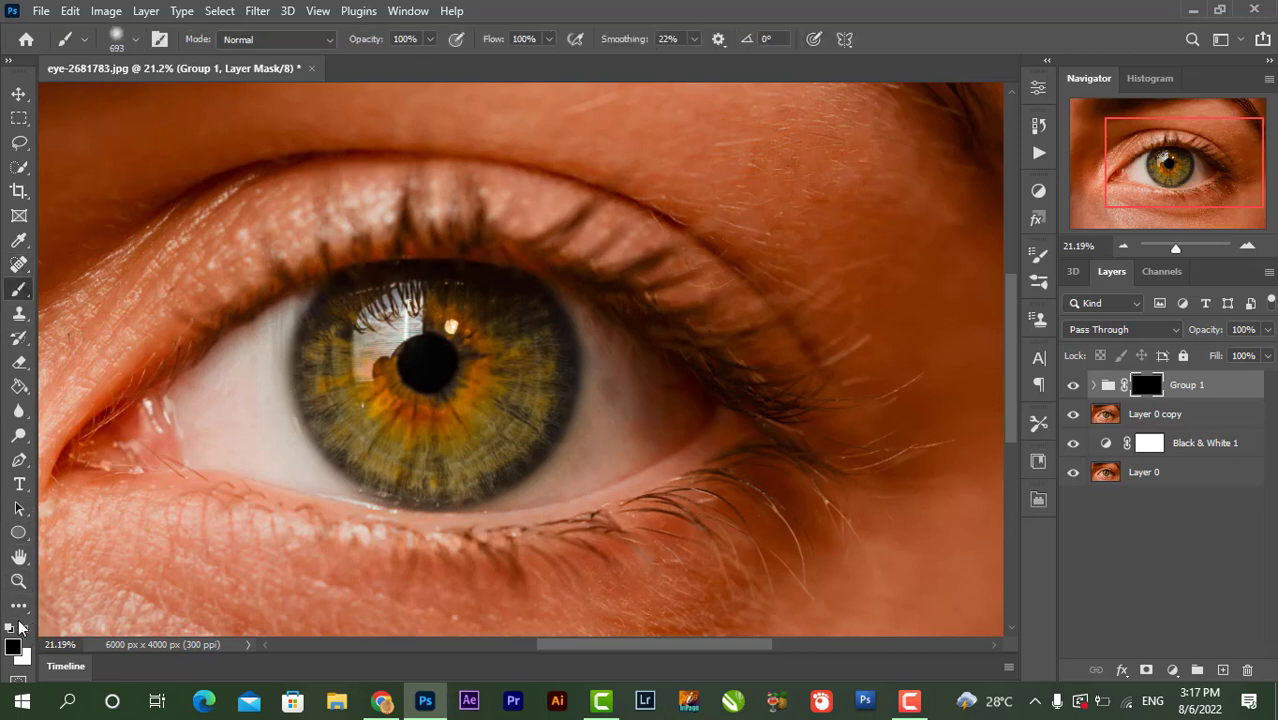
key(x)
click(695, 39)
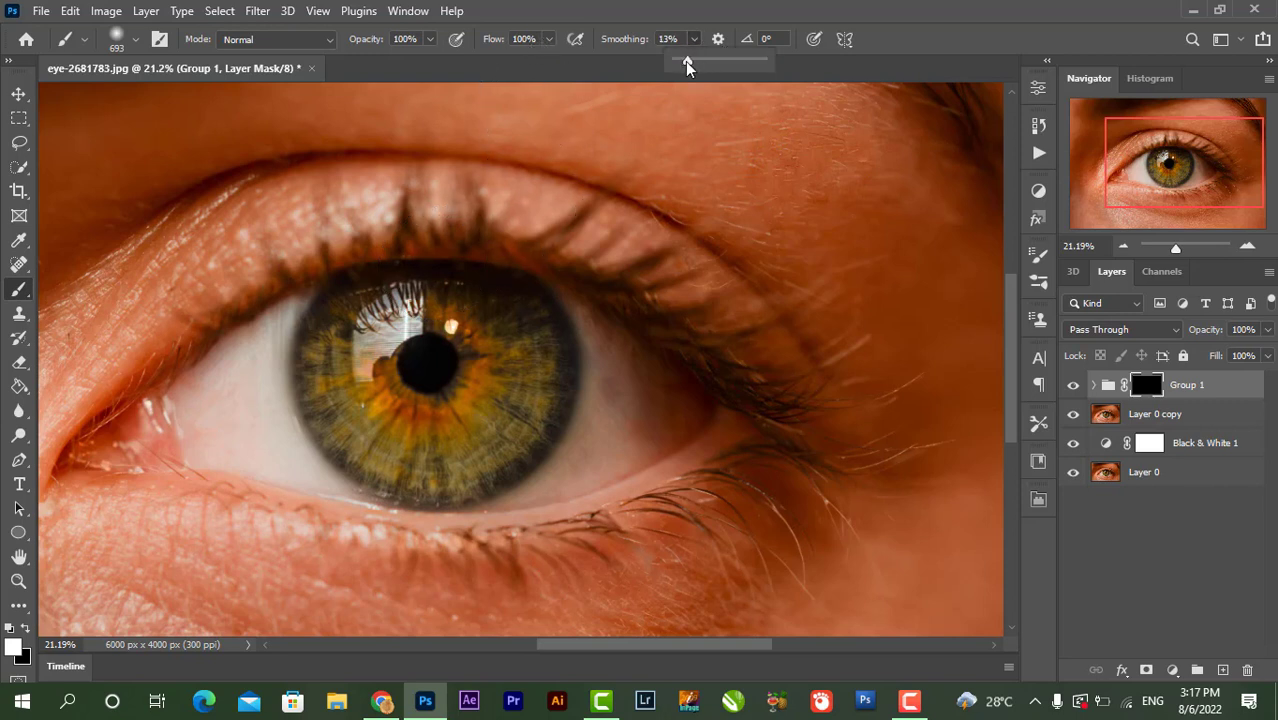
click(549, 38)
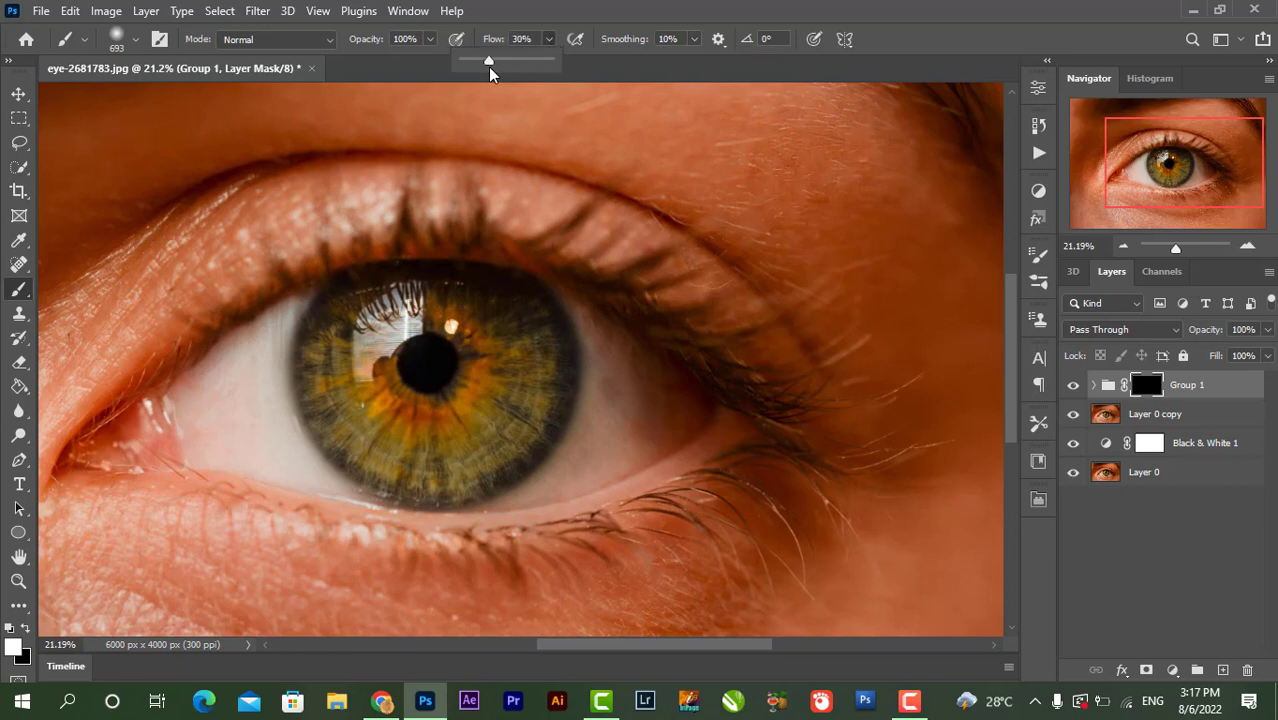
click(431, 39)
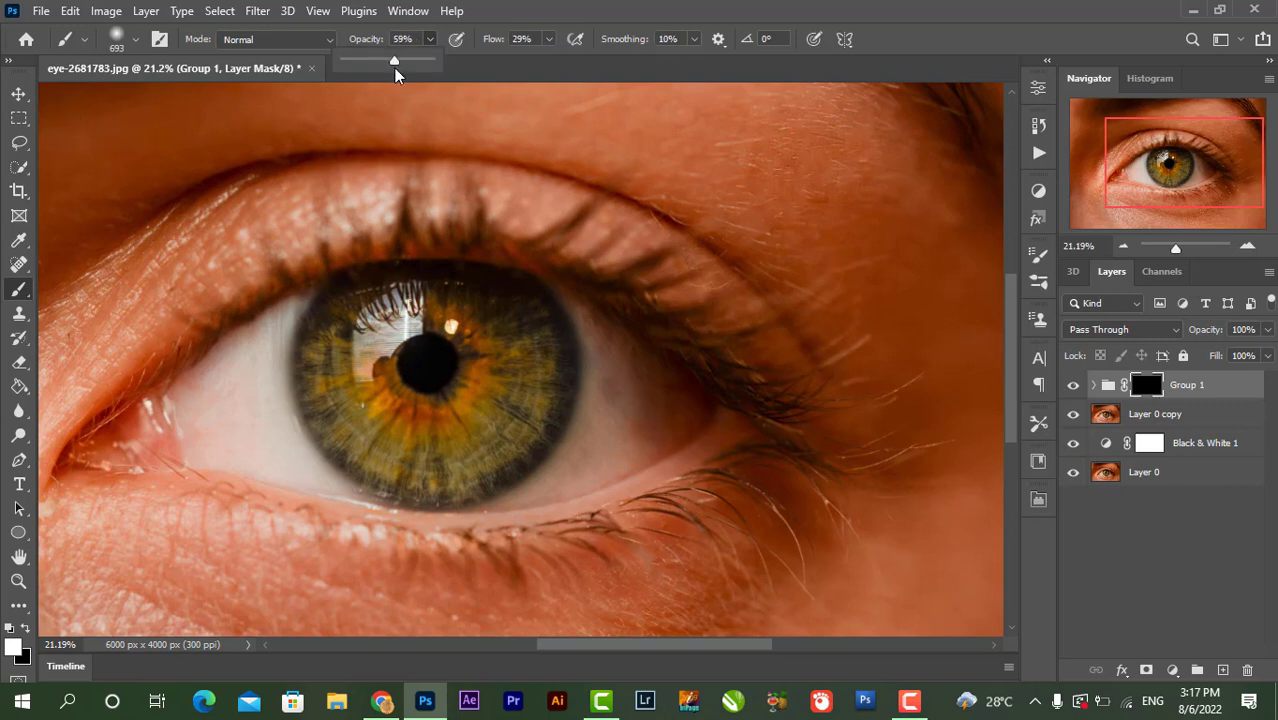
click(564, 18)
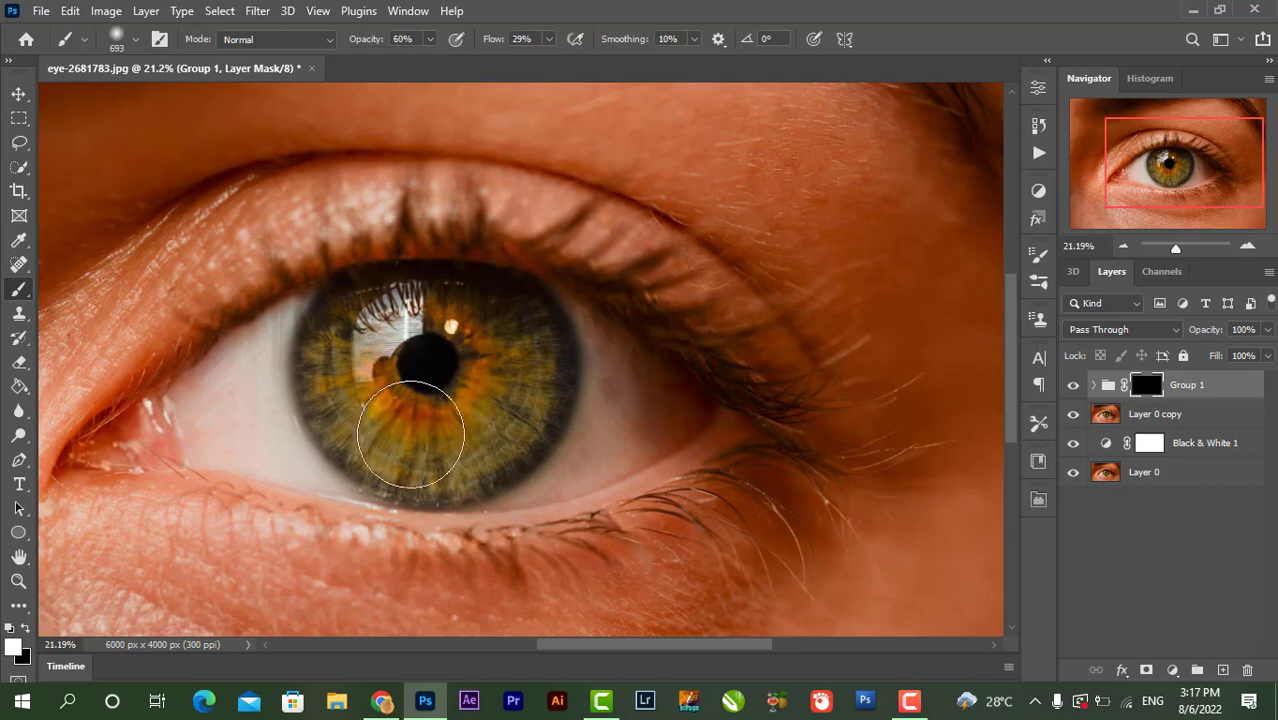
Step: Paint white on the Group 1 mask over the eye white on both sides of the iris, varying the brush size
scroll(592, 398, up, 5)
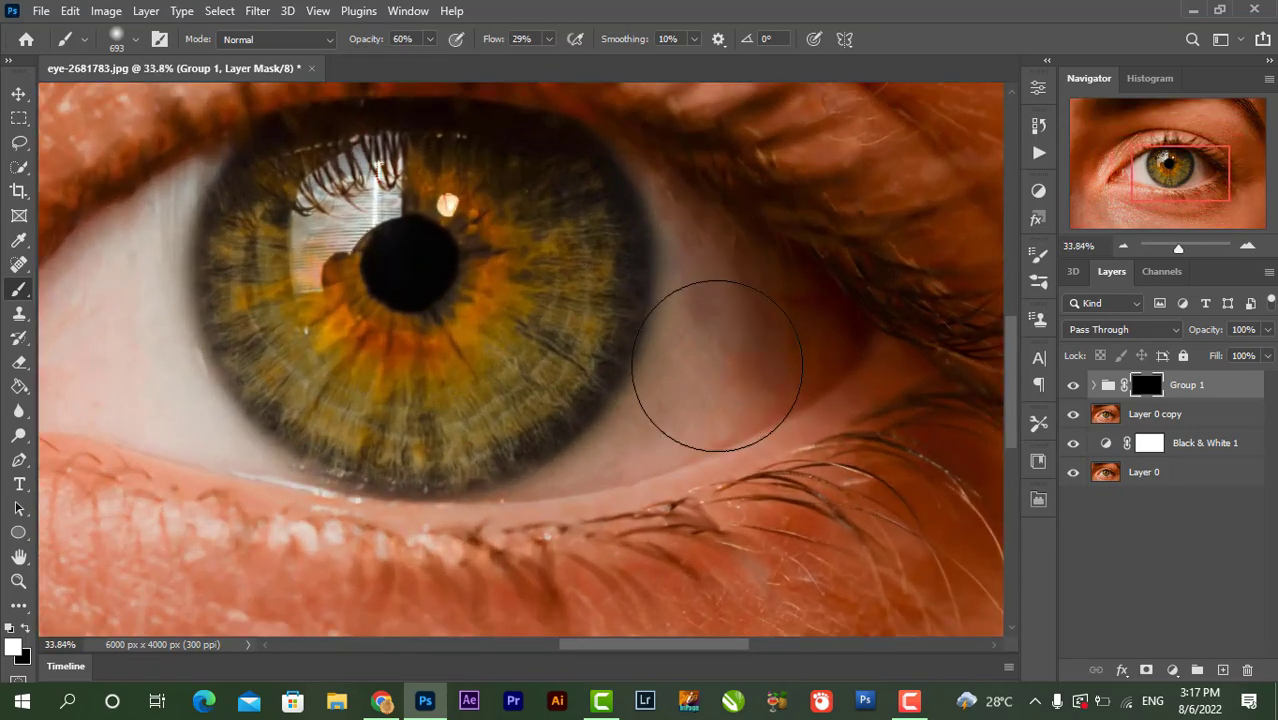
drag(726, 364, 634, 355)
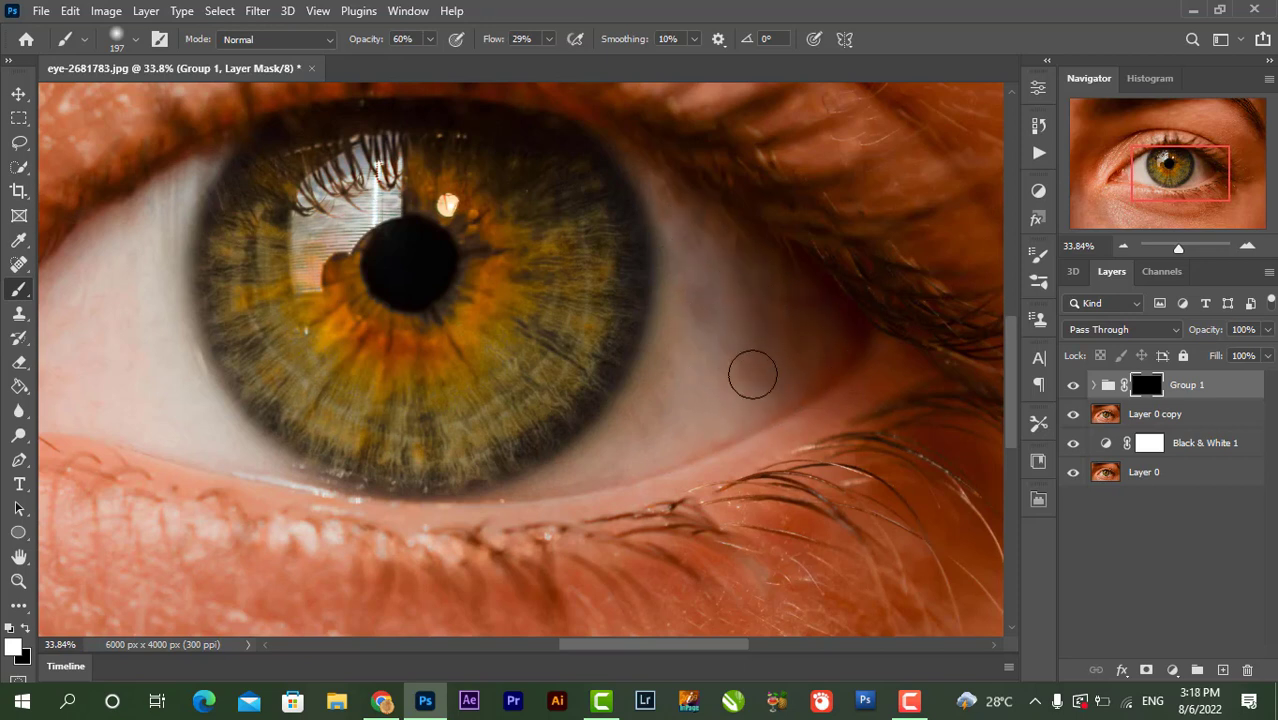
mouse_move(771, 302)
mouse_down()
mouse_move(779, 354)
mouse_move(787, 308)
mouse_move(733, 264)
mouse_move(771, 355)
mouse_move(700, 410)
mouse_move(750, 346)
mouse_move(681, 399)
mouse_move(685, 316)
mouse_move(645, 392)
mouse_move(699, 369)
mouse_move(683, 367)
mouse_move(670, 245)
mouse_move(675, 314)
mouse_move(696, 310)
mouse_move(697, 285)
mouse_move(695, 298)
mouse_move(631, 153)
mouse_move(816, 296)
mouse_move(784, 260)
mouse_move(846, 322)
mouse_move(841, 358)
mouse_move(795, 391)
mouse_move(860, 336)
mouse_move(803, 369)
mouse_move(840, 337)
mouse_move(796, 363)
mouse_move(833, 333)
mouse_move(821, 323)
mouse_move(811, 338)
mouse_move(840, 321)
mouse_move(833, 331)
mouse_move(796, 284)
mouse_move(811, 330)
mouse_move(777, 271)
mouse_move(790, 351)
mouse_move(787, 270)
mouse_move(787, 300)
mouse_move(766, 247)
mouse_move(811, 345)
mouse_move(730, 229)
mouse_move(794, 281)
mouse_move(779, 255)
mouse_move(797, 337)
mouse_up()
mouse_move(777, 269)
mouse_down()
mouse_move(799, 370)
mouse_move(846, 350)
mouse_move(815, 384)
mouse_move(848, 355)
mouse_move(795, 398)
mouse_move(840, 341)
mouse_move(792, 344)
mouse_move(784, 358)
mouse_move(825, 361)
mouse_move(765, 417)
mouse_up()
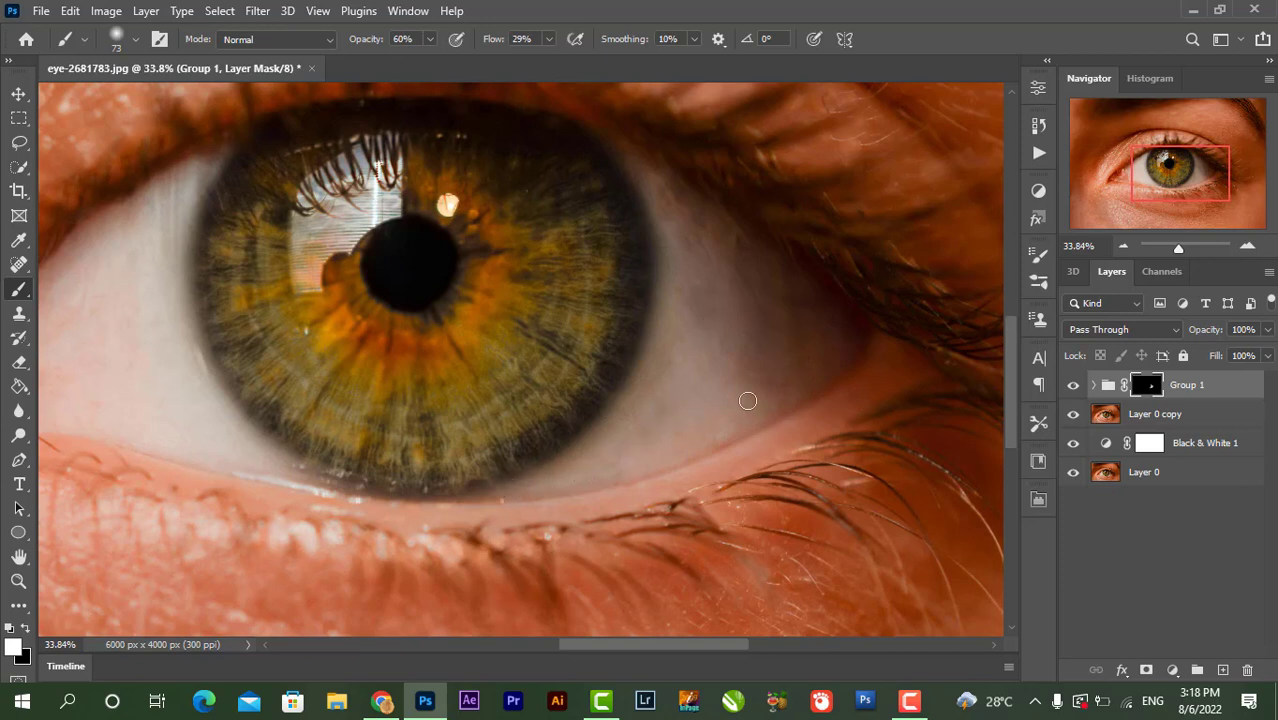
mouse_move(748, 401)
mouse_down()
mouse_move(651, 428)
mouse_move(677, 420)
mouse_up()
drag(650, 646, 577, 650)
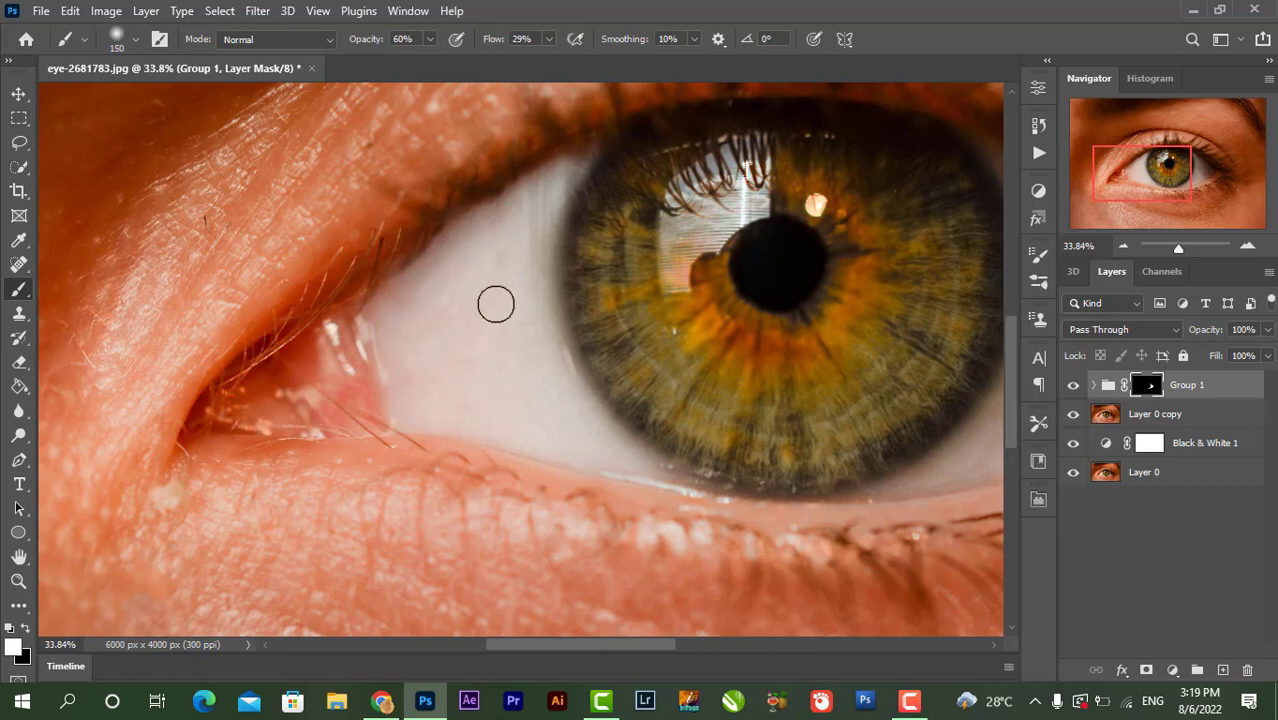
mouse_move(496, 304)
mouse_down()
mouse_move(536, 206)
mouse_move(476, 327)
mouse_move(457, 324)
mouse_up()
Step: Compare the eye before and after by toggling the visibility of the layers above Layer 0 and of Group 1
scroll(597, 390, down, 2)
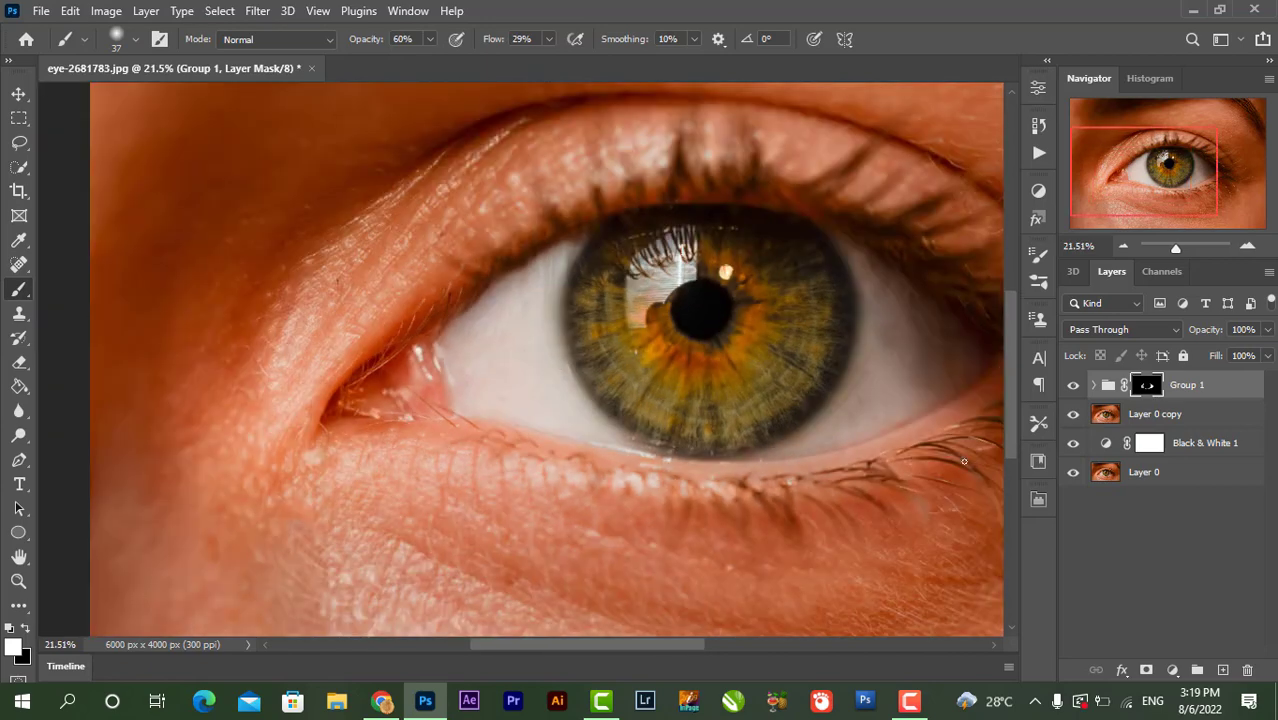
alt+click(1073, 476)
alt+click(1073, 476)
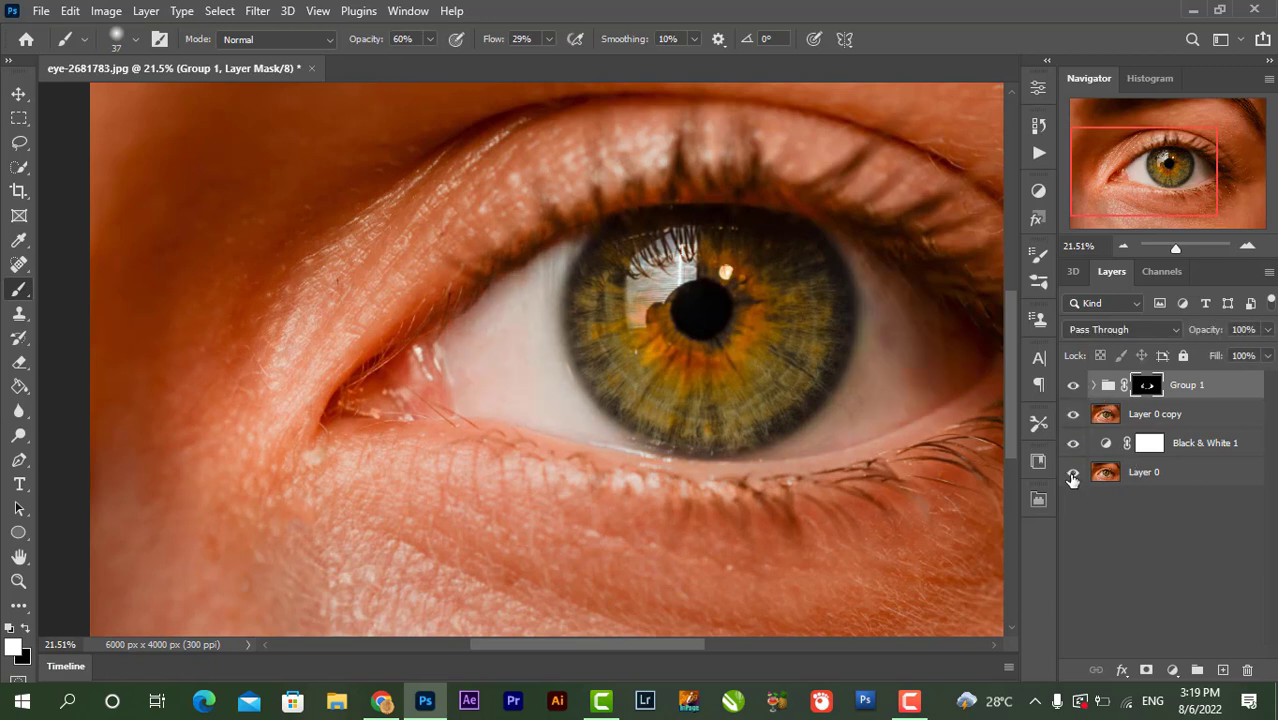
alt+click(1073, 476)
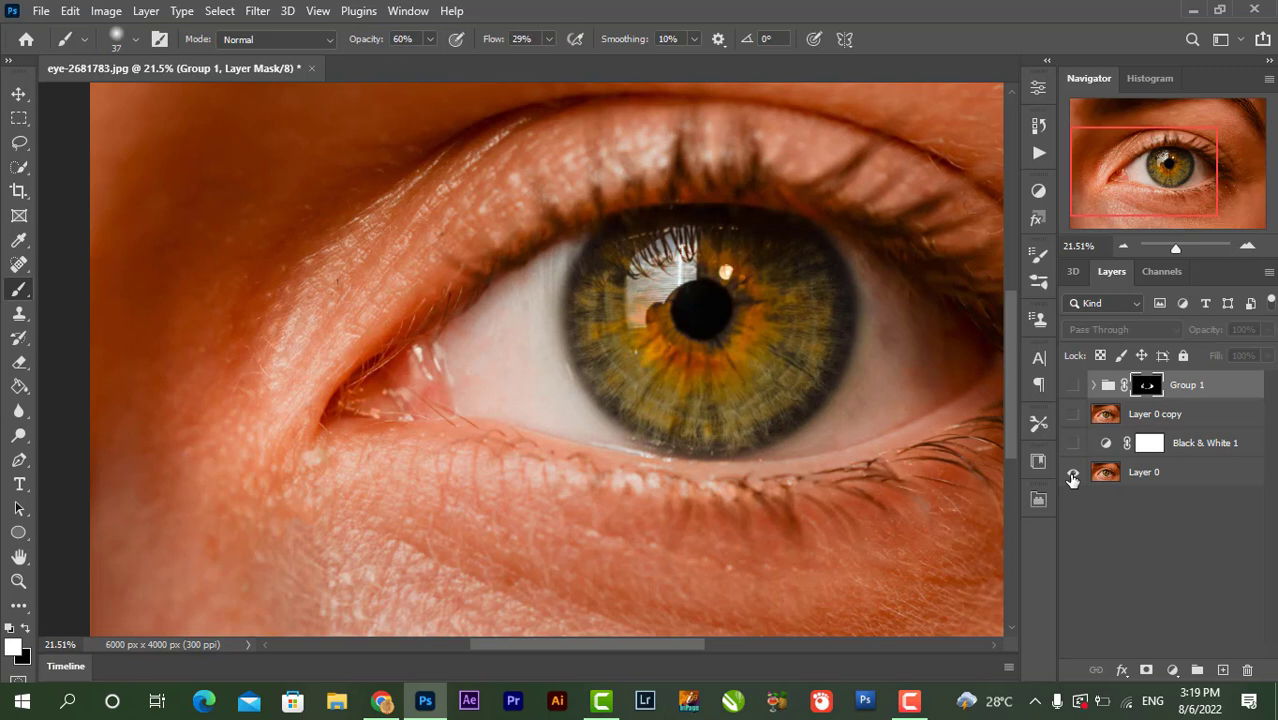
alt+click(1073, 476)
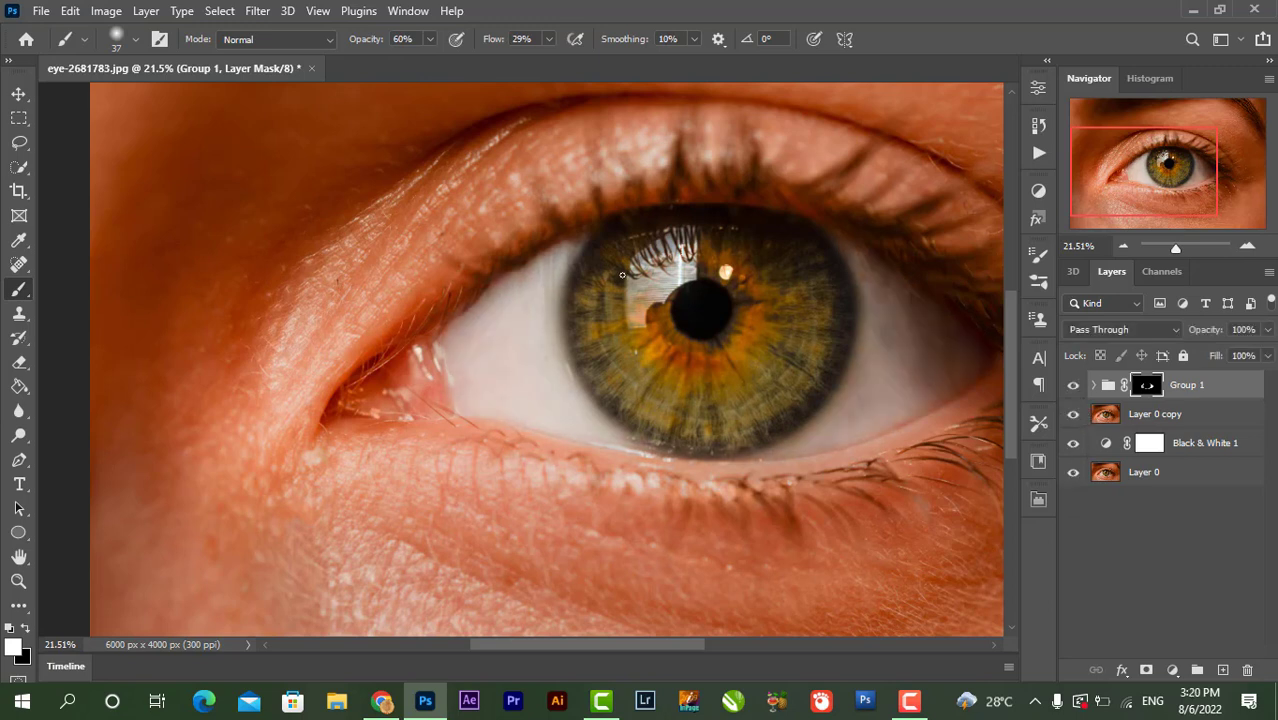
click(1074, 388)
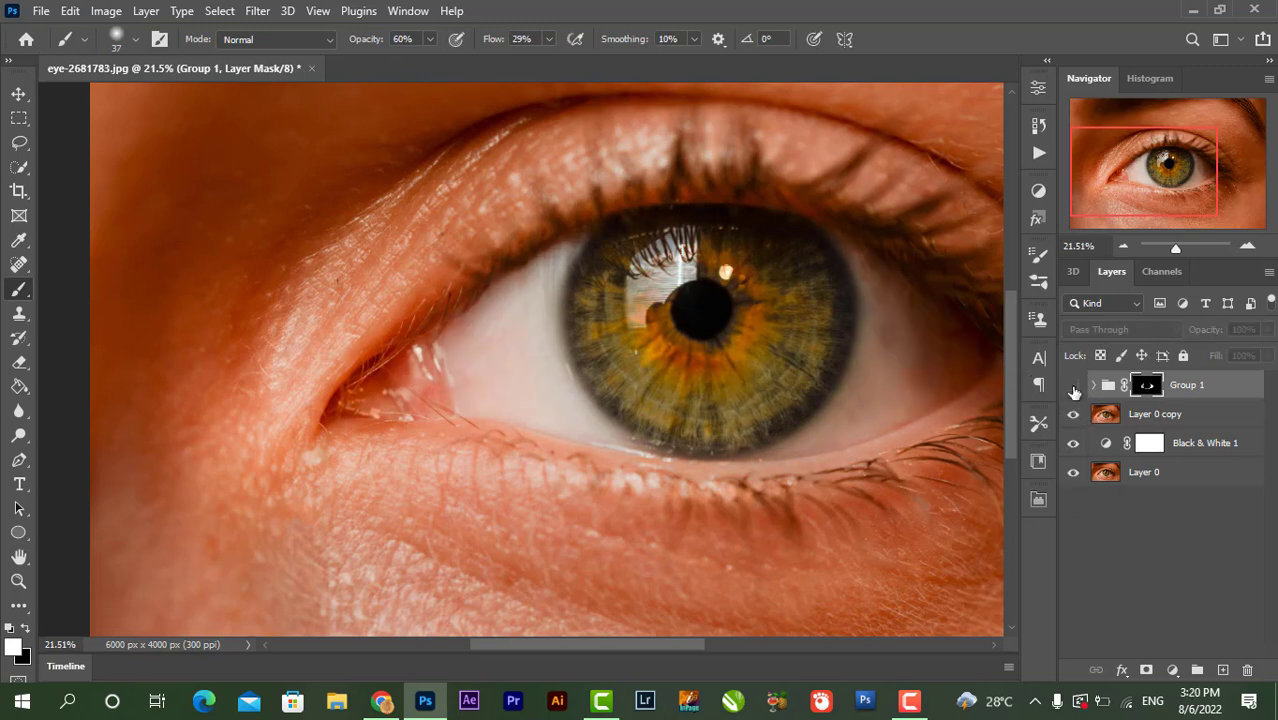
click(1074, 388)
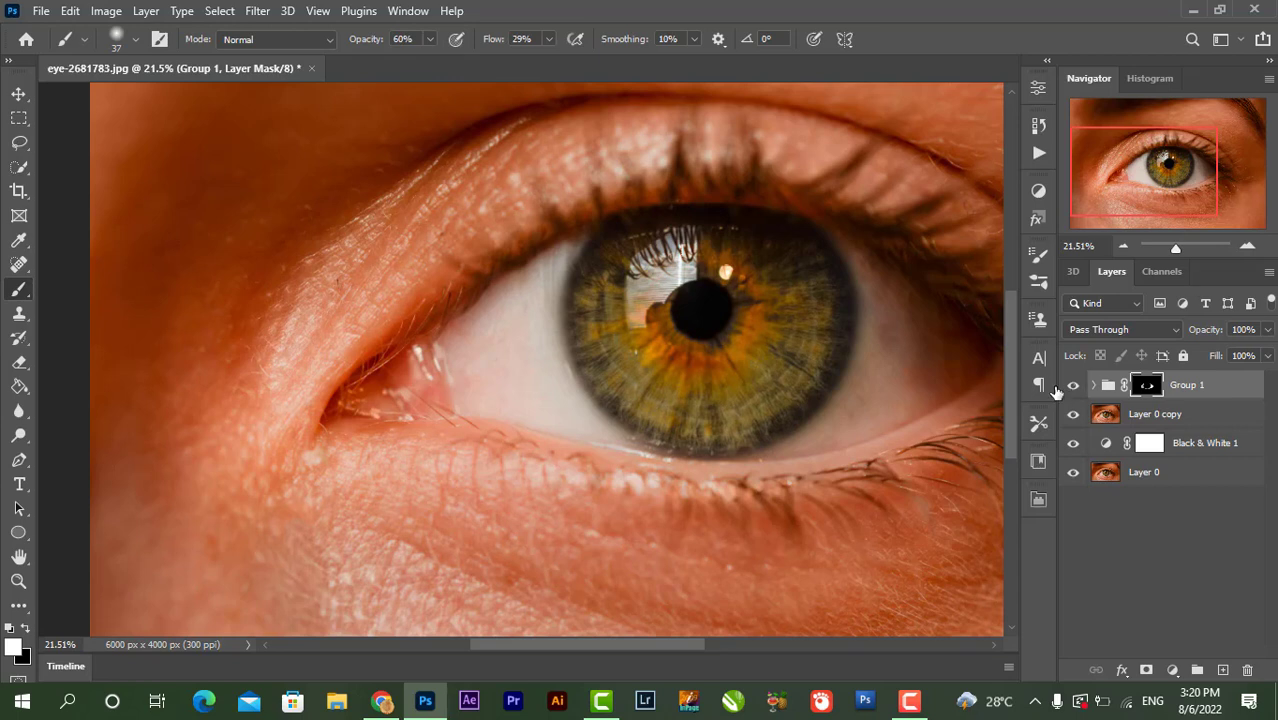
Step: Create a new empty layer above Group 1 and switch to the Move tool
click(1222, 669)
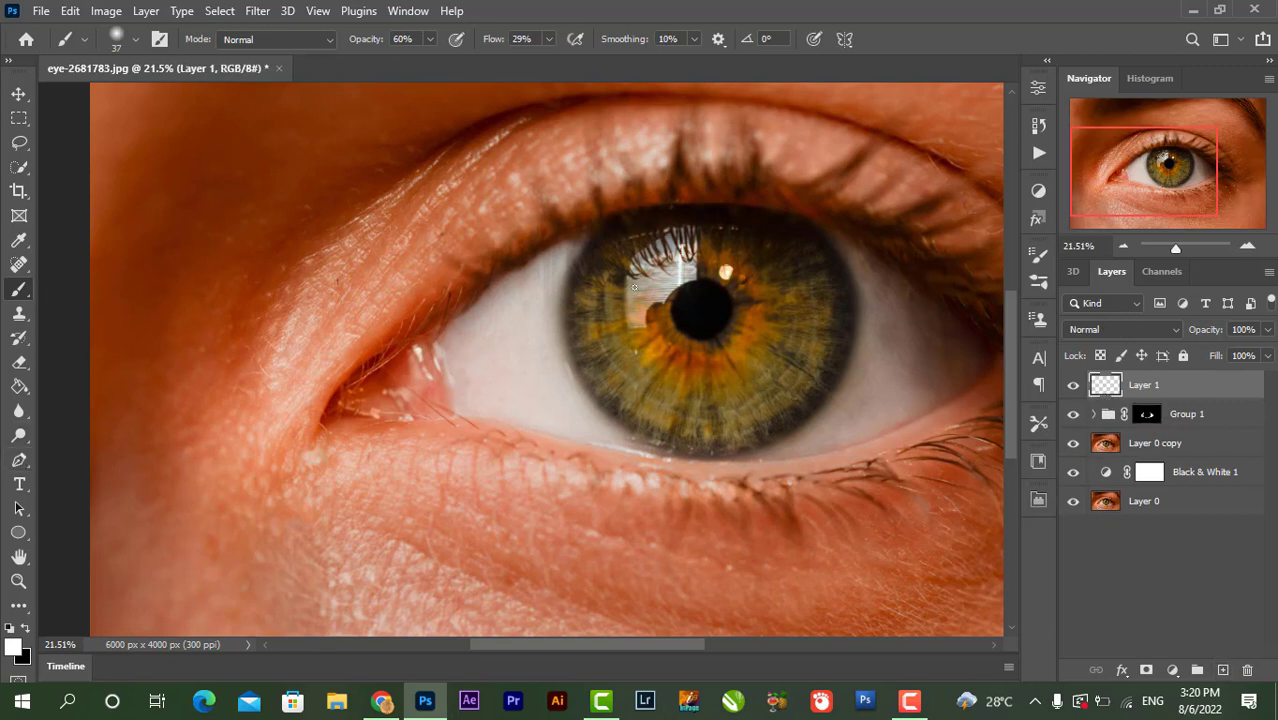
click(18, 95)
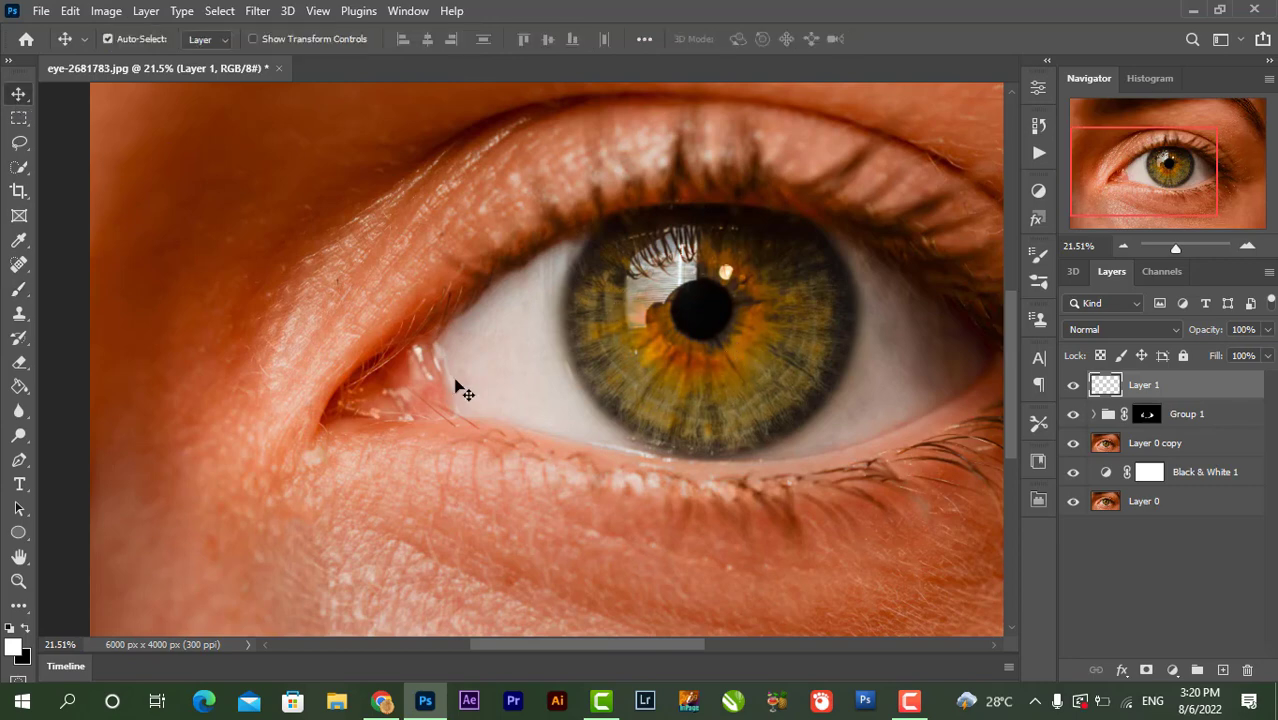
scroll(673, 398, up, 2)
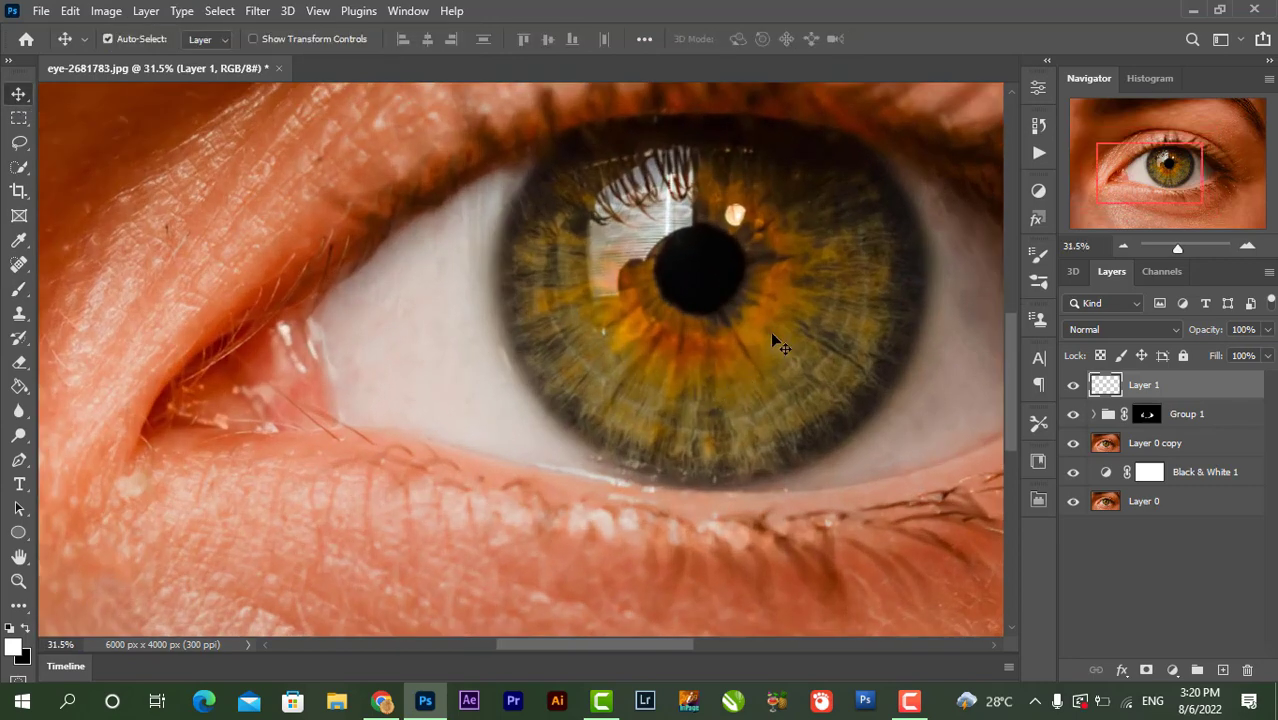
Step: Activate the Brush tool and set the foreground colour to orange fea700
scroll(771, 338, right, 2)
scroll(773, 339, up, 2)
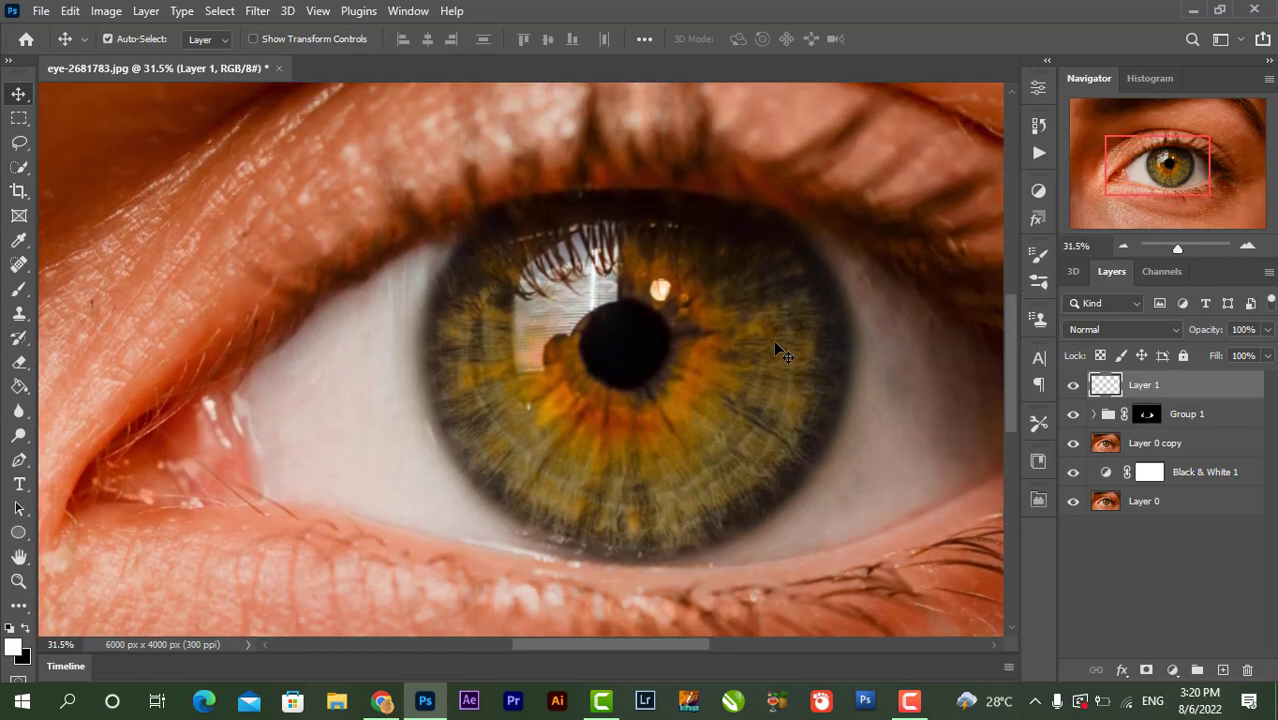
click(20, 290)
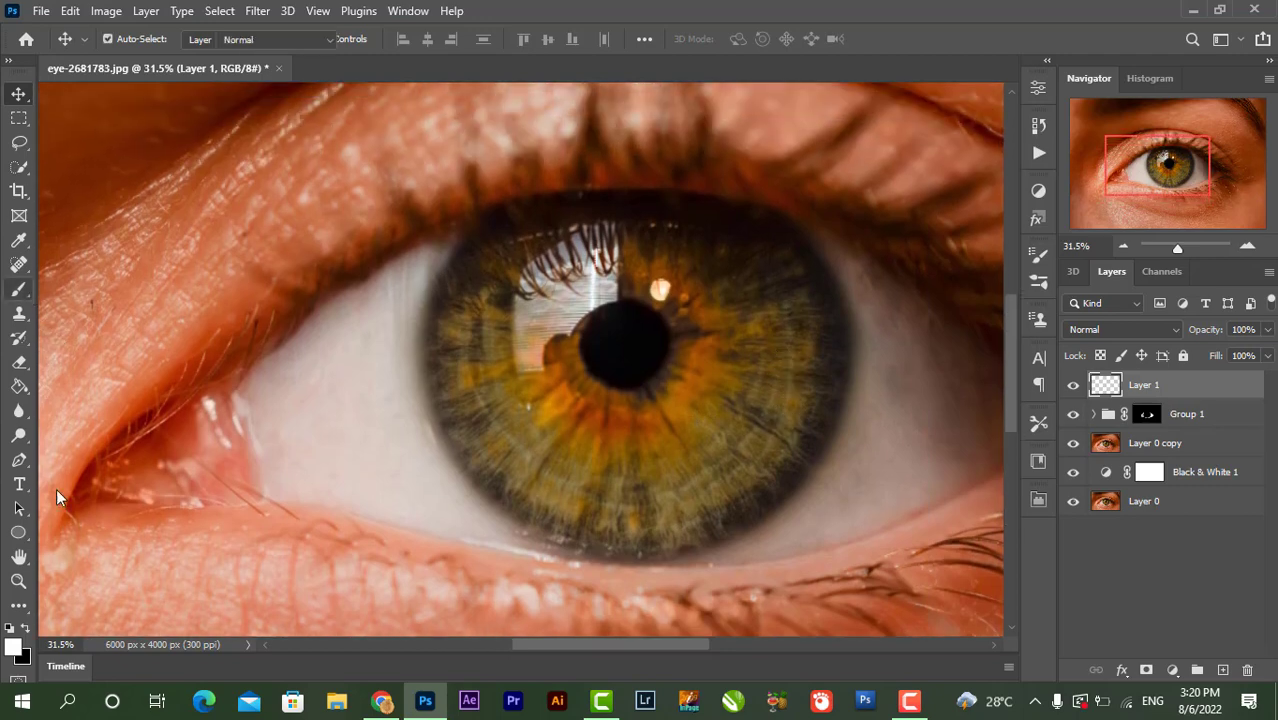
click(15, 645)
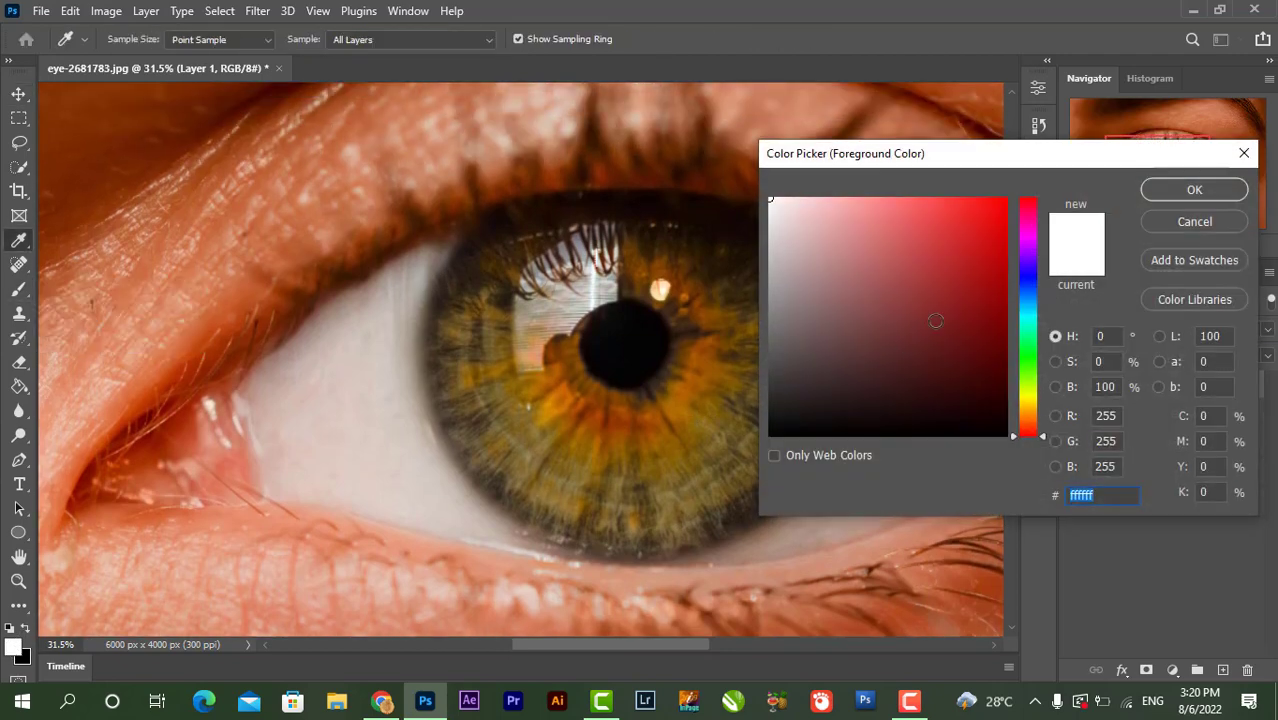
drag(1042, 434, 1043, 408)
click(1004, 200)
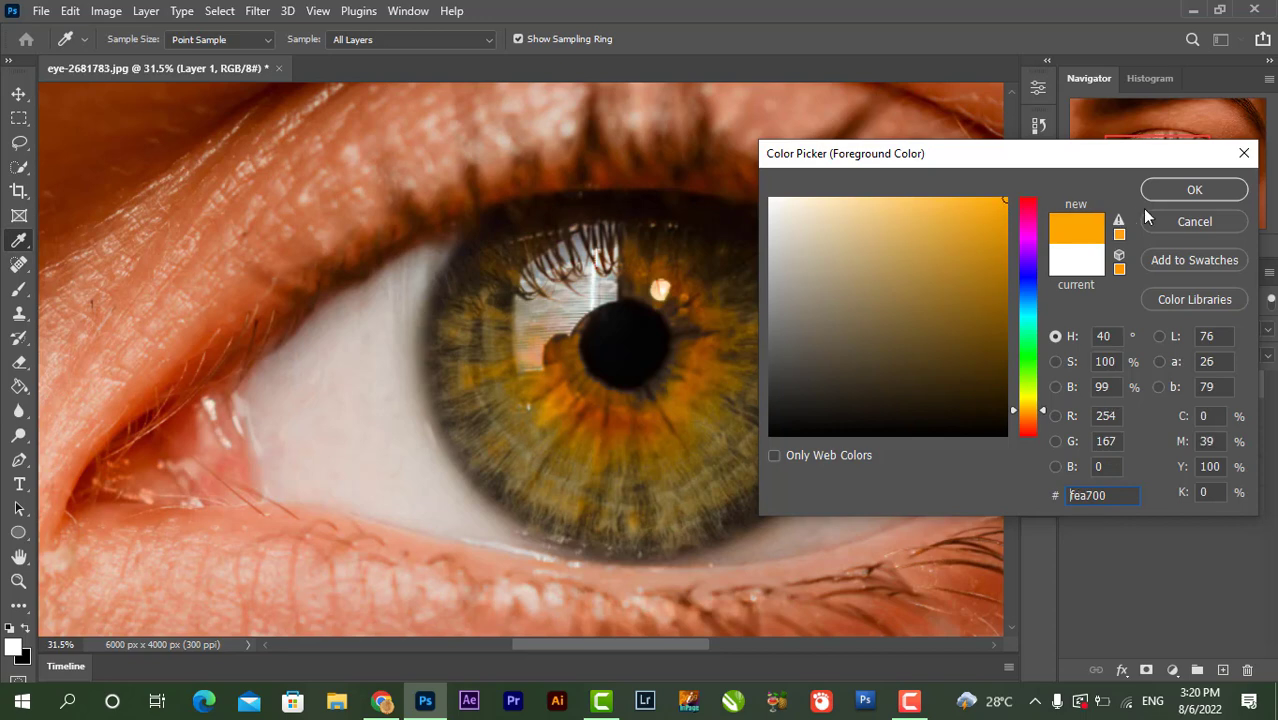
click(1178, 190)
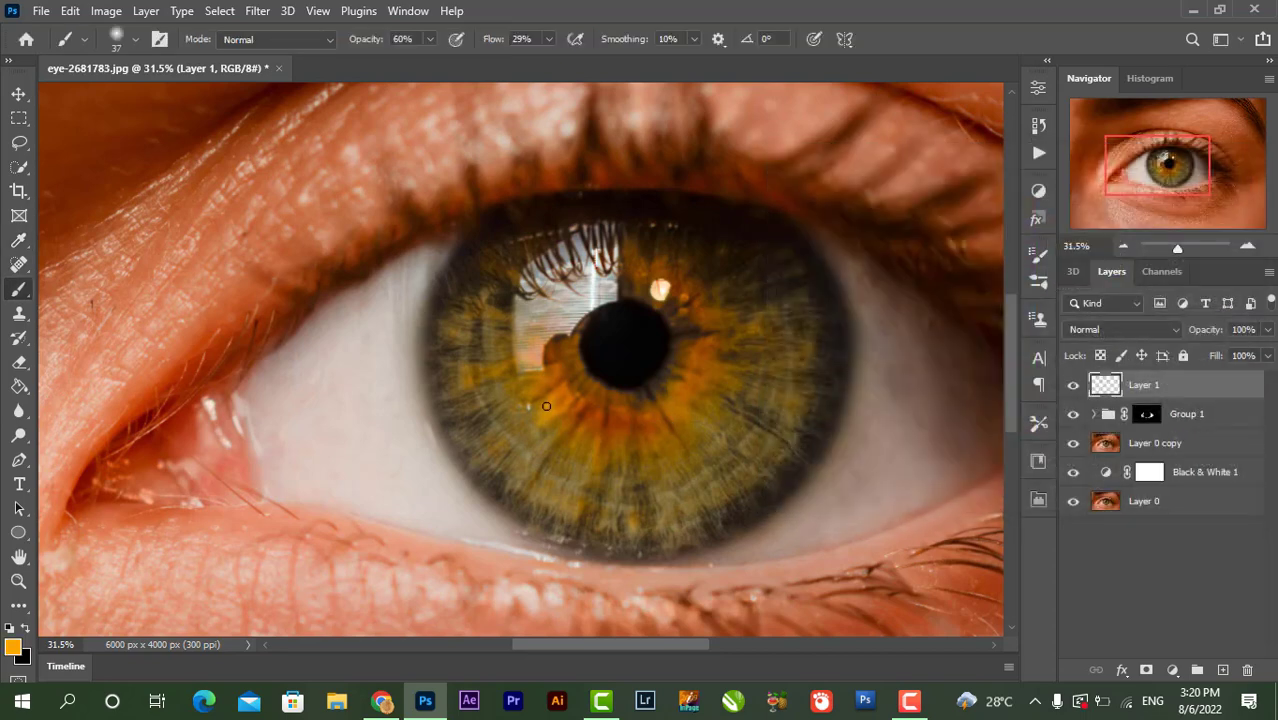
Step: Set the foreground colour to deep blue 002ec5
click(12, 650)
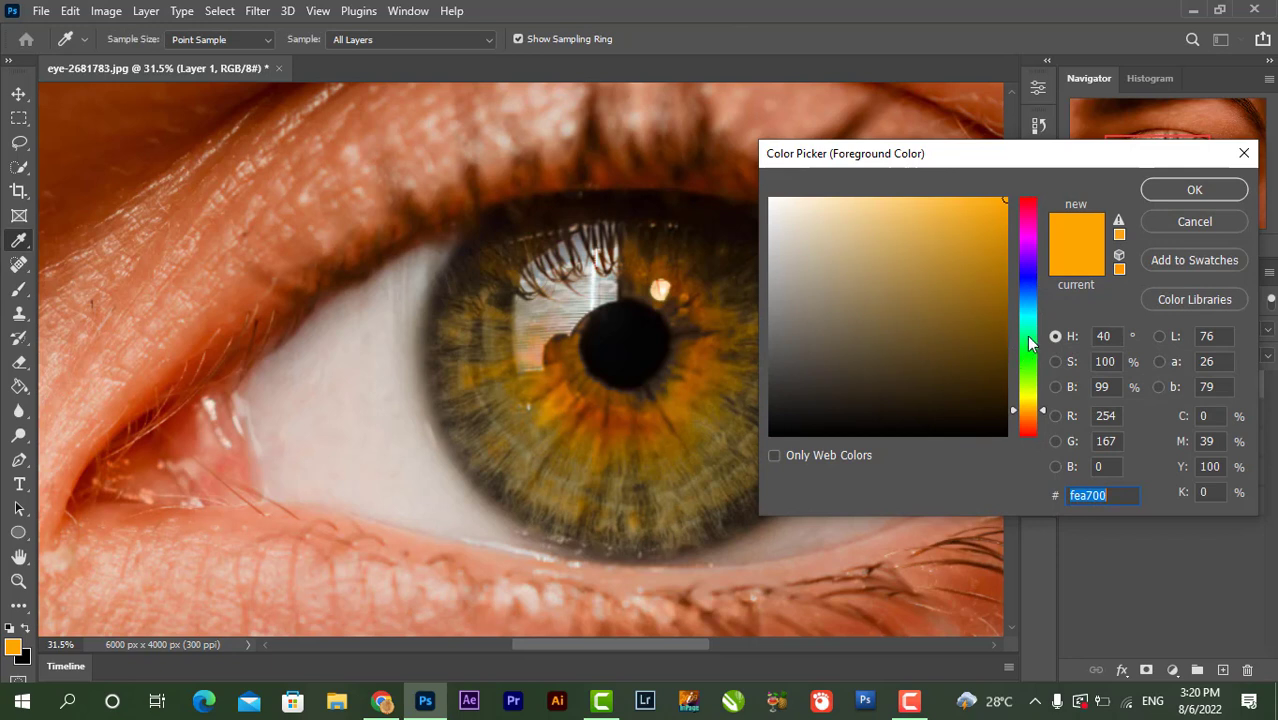
drag(1030, 343, 1064, 287)
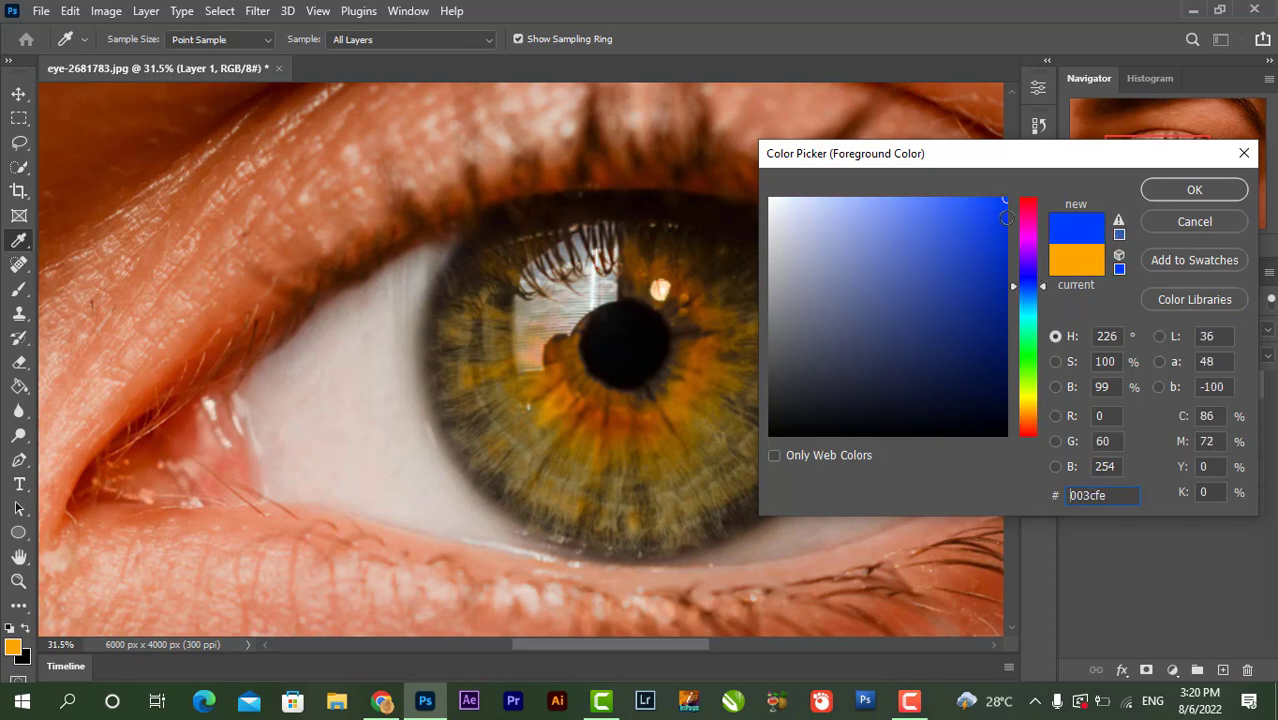
drag(1006, 218, 1005, 251)
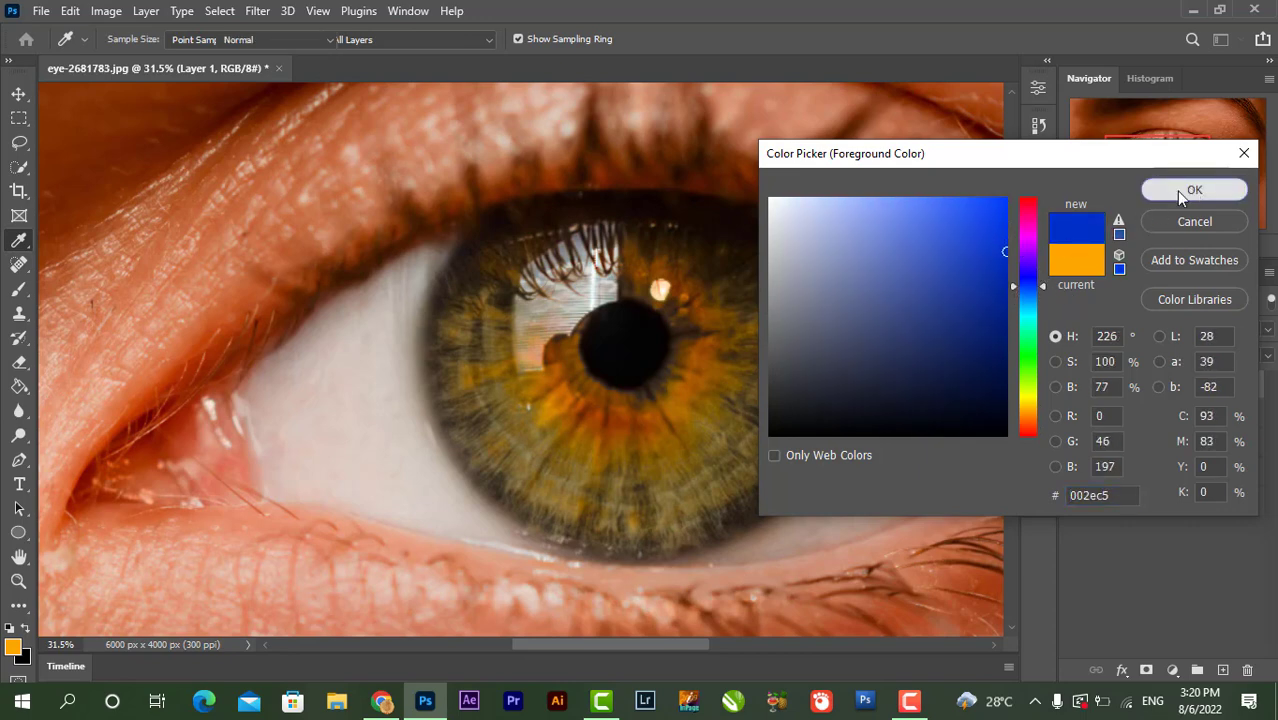
click(1190, 191)
Step: Set the Brush tool to 100% opacity, 100% flow and 20% smoothing
key(b)
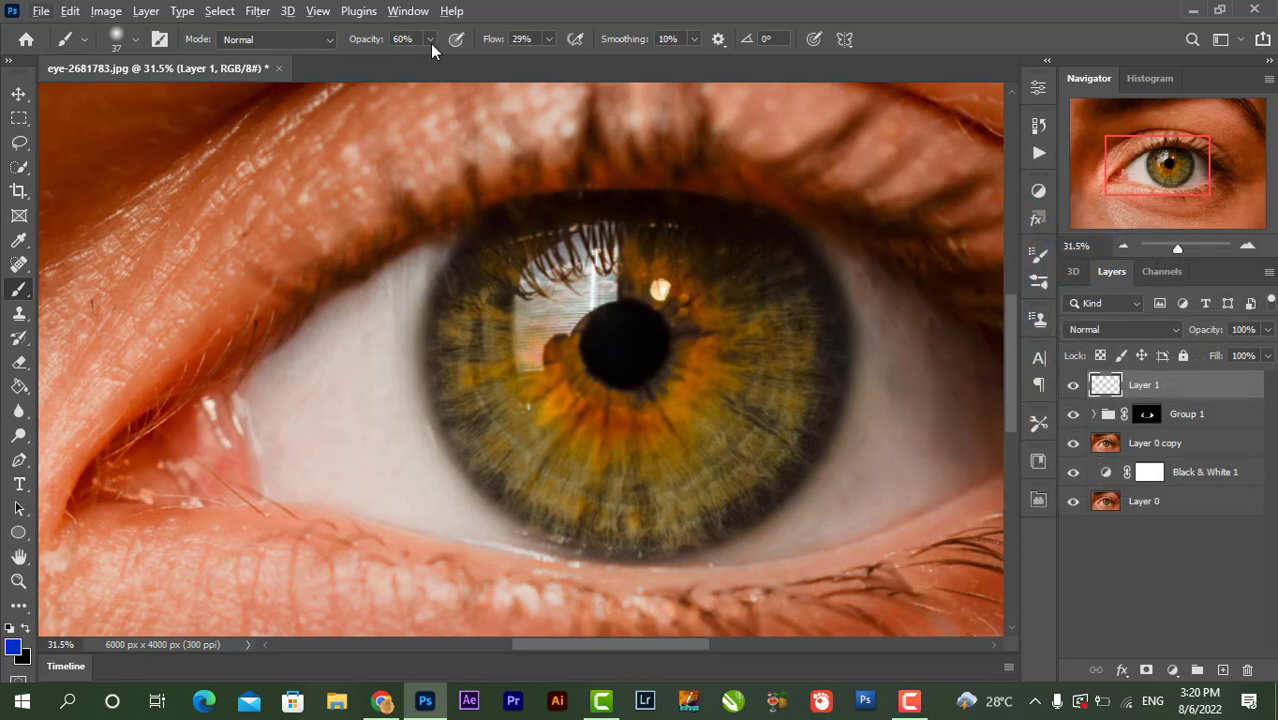
drag(430, 43, 661, 56)
click(694, 39)
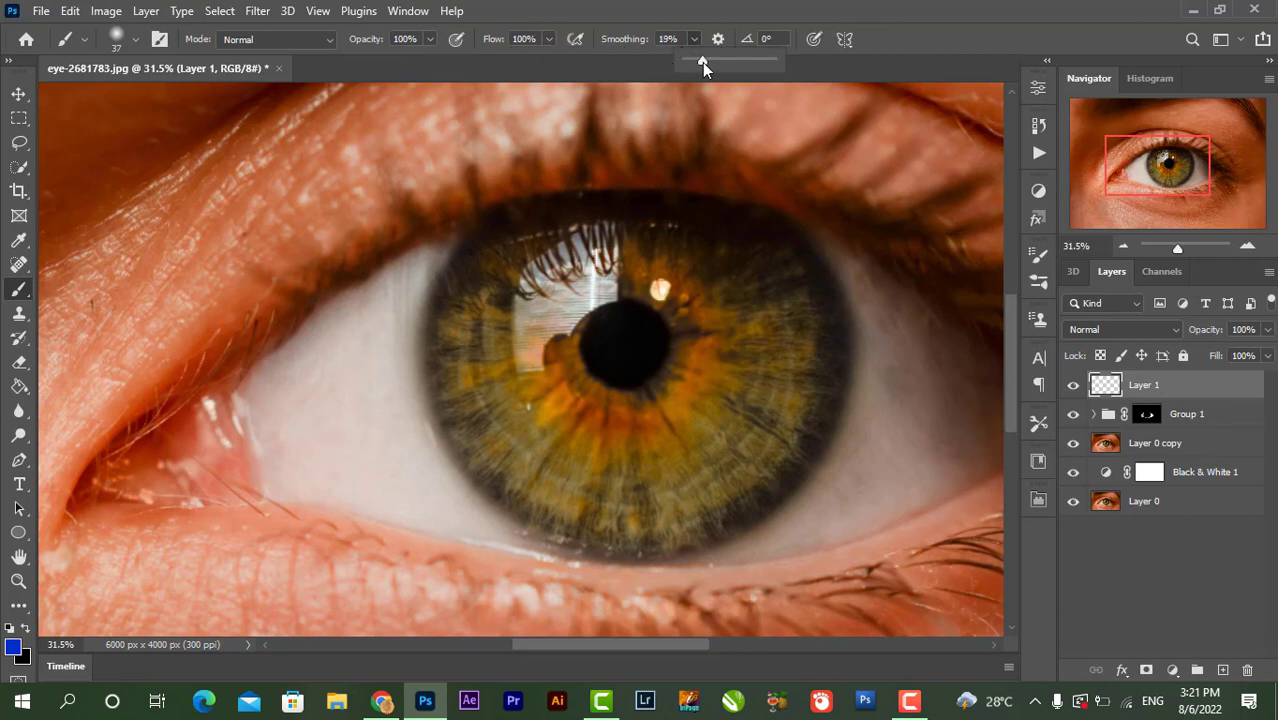
drag(704, 61, 701, 60)
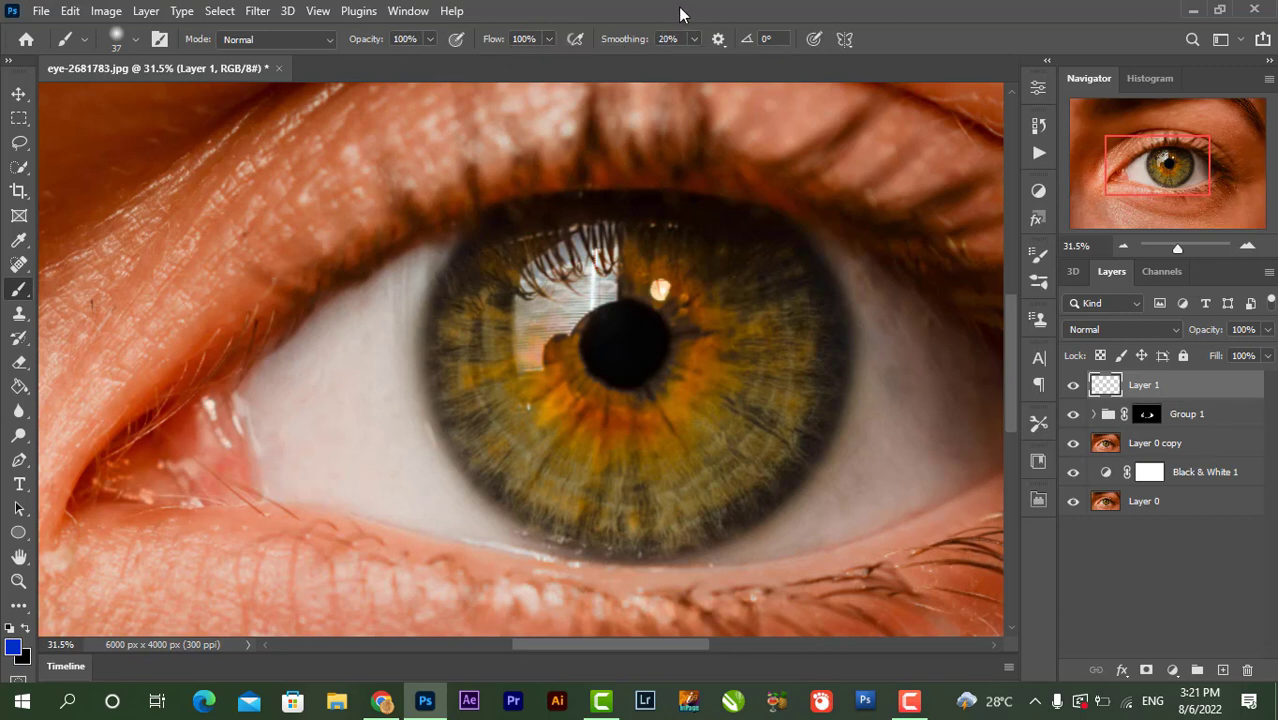
Step: Paint the whole iris blue on Layer 1 with a soft 298 px brush, cover the pupil with black, and restore the blue foreground
alt+right_click(530, 309)
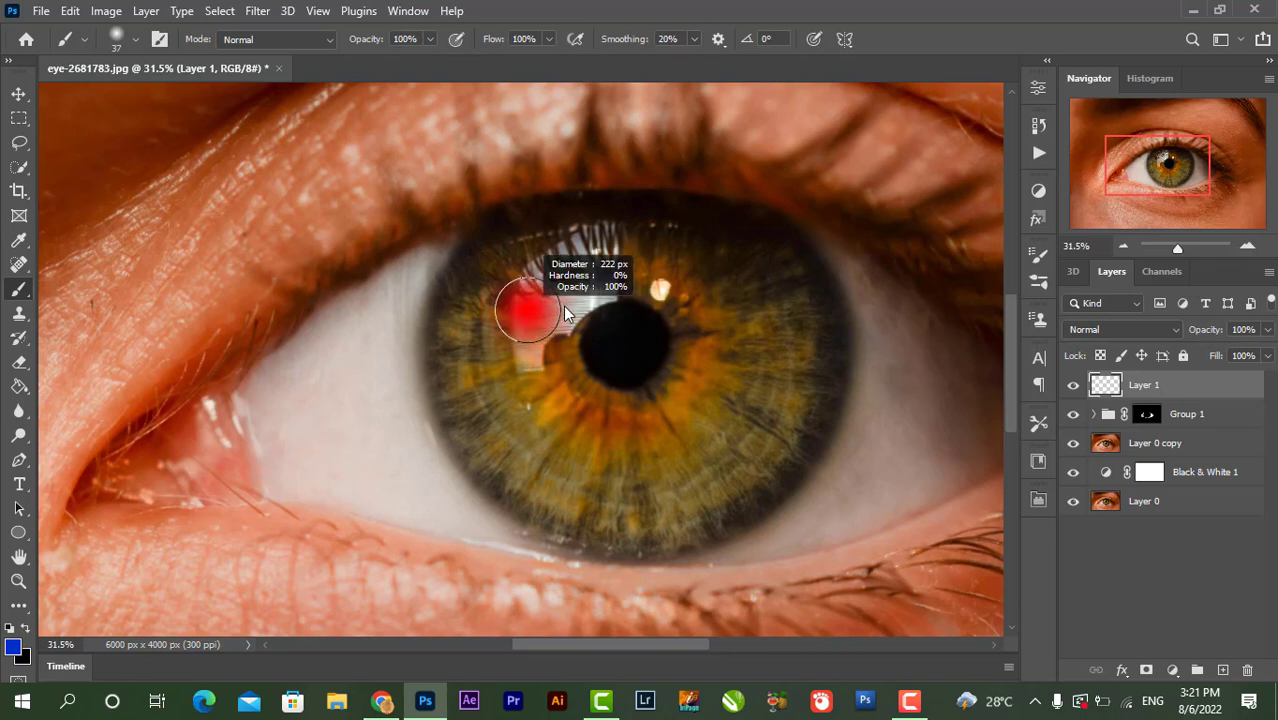
mouse_move(528, 275)
mouse_down()
mouse_move(514, 356)
mouse_move(514, 280)
mouse_move(494, 340)
mouse_move(512, 257)
mouse_move(498, 281)
mouse_move(515, 253)
mouse_move(485, 322)
mouse_move(486, 368)
mouse_move(482, 322)
mouse_move(487, 369)
mouse_move(573, 258)
mouse_move(548, 254)
mouse_move(565, 237)
mouse_move(509, 309)
mouse_move(508, 415)
mouse_move(479, 335)
mouse_move(476, 374)
mouse_move(486, 428)
mouse_move(522, 480)
mouse_move(579, 491)
mouse_move(561, 473)
mouse_move(589, 494)
mouse_move(683, 500)
mouse_move(783, 383)
mouse_move(786, 406)
mouse_move(739, 470)
mouse_move(755, 459)
mouse_move(702, 506)
mouse_move(586, 513)
mouse_move(563, 505)
mouse_move(610, 515)
mouse_move(547, 462)
mouse_move(537, 435)
mouse_move(557, 441)
mouse_move(527, 387)
mouse_move(552, 408)
mouse_move(527, 337)
mouse_move(571, 404)
mouse_move(636, 443)
mouse_move(694, 420)
mouse_move(713, 386)
mouse_move(682, 424)
mouse_move(720, 370)
mouse_move(726, 273)
mouse_move(780, 356)
mouse_move(790, 314)
mouse_move(803, 364)
mouse_move(780, 440)
mouse_move(779, 315)
mouse_move(723, 255)
mouse_move(682, 236)
mouse_move(624, 237)
mouse_move(684, 274)
mouse_move(568, 245)
mouse_move(733, 268)
mouse_move(750, 254)
mouse_move(787, 288)
mouse_move(690, 288)
mouse_move(724, 330)
mouse_move(699, 399)
mouse_move(636, 442)
mouse_move(713, 374)
mouse_move(650, 428)
mouse_move(702, 311)
mouse_move(639, 268)
mouse_move(550, 283)
mouse_move(539, 379)
mouse_move(625, 431)
mouse_move(528, 428)
mouse_up()
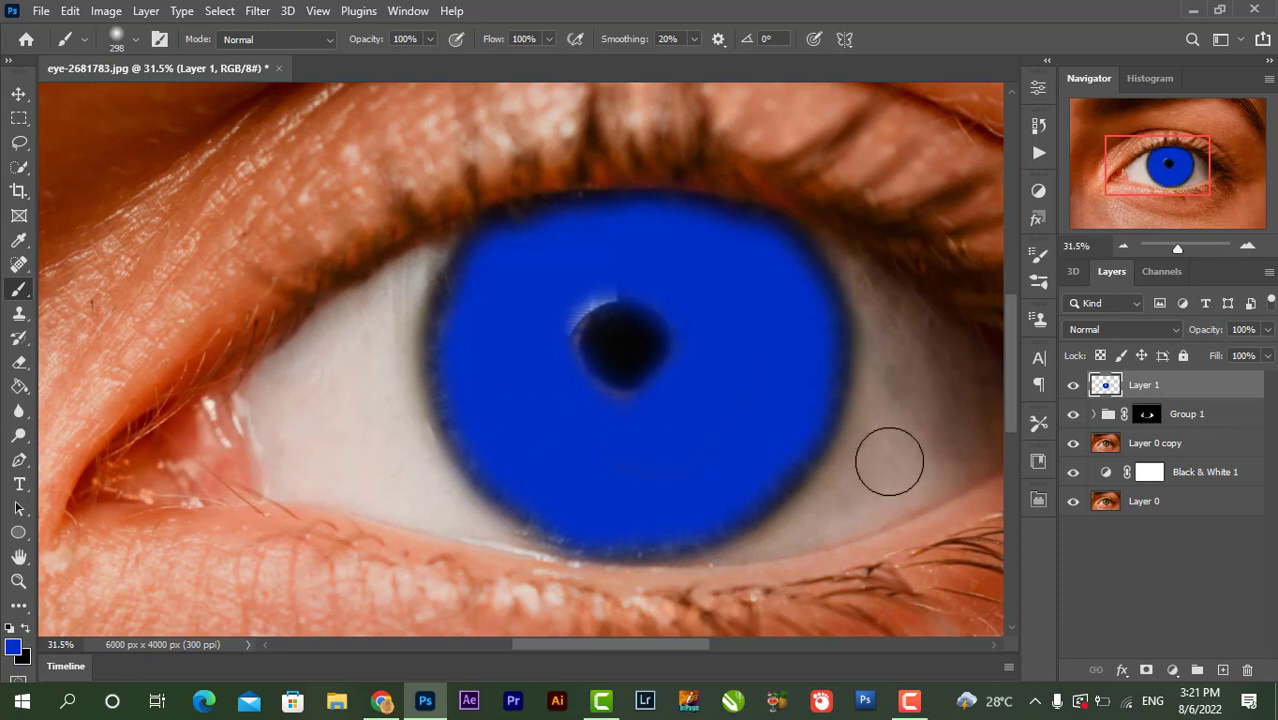
click(25, 629)
mouse_move(605, 347)
mouse_down()
mouse_move(629, 322)
mouse_move(616, 327)
mouse_move(620, 357)
mouse_up()
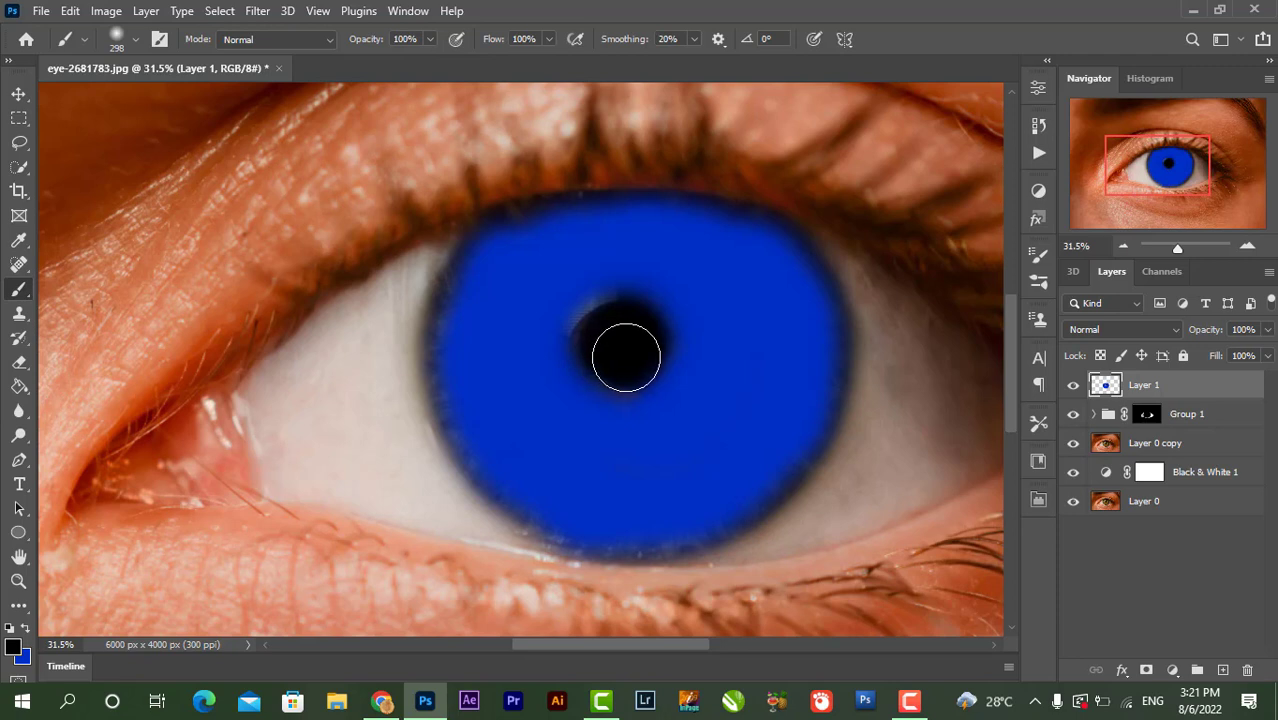
key(x)
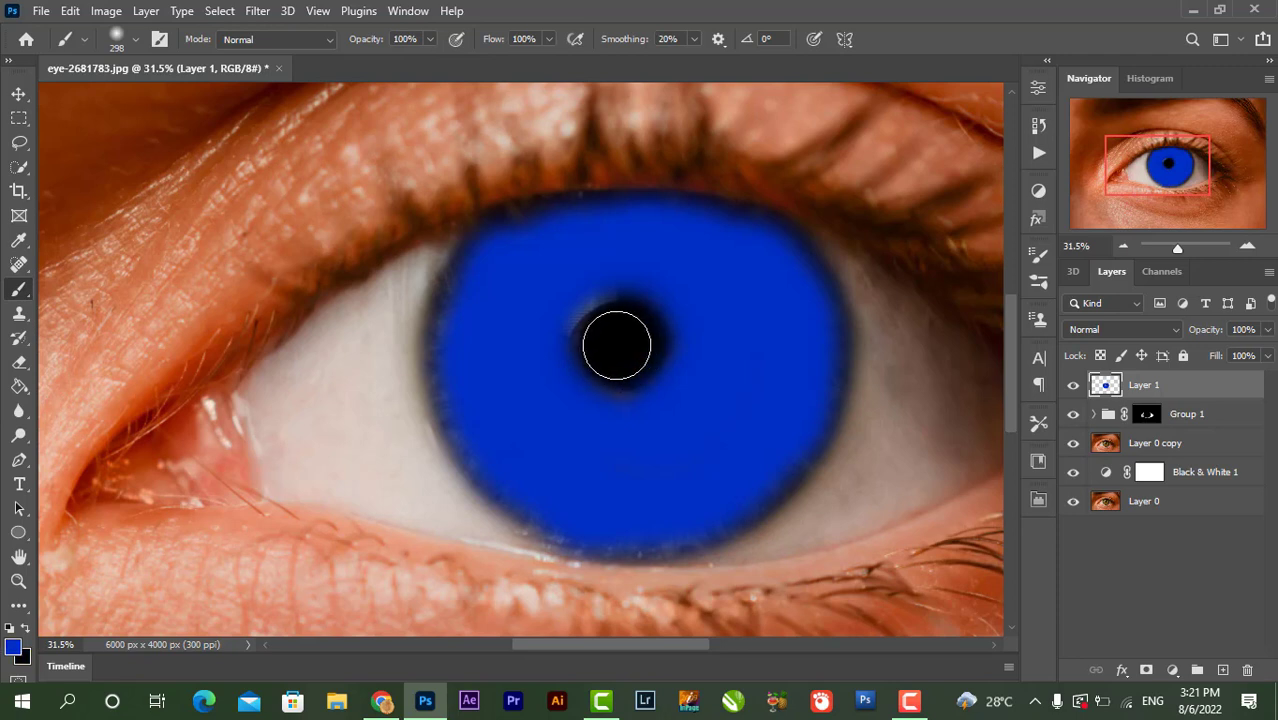
Step: Set Layer 1's blend mode to Color, switch to the Move tool and check the recoloured iris in the whole photo
click(1174, 330)
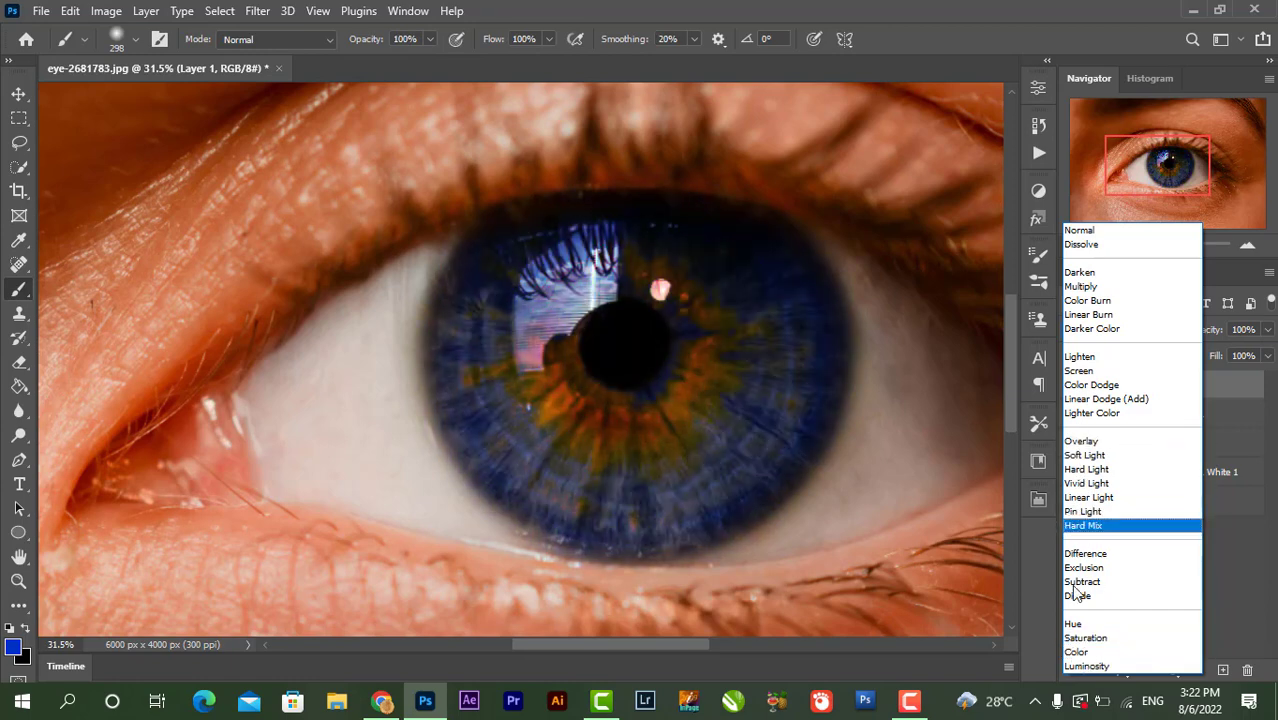
click(1078, 654)
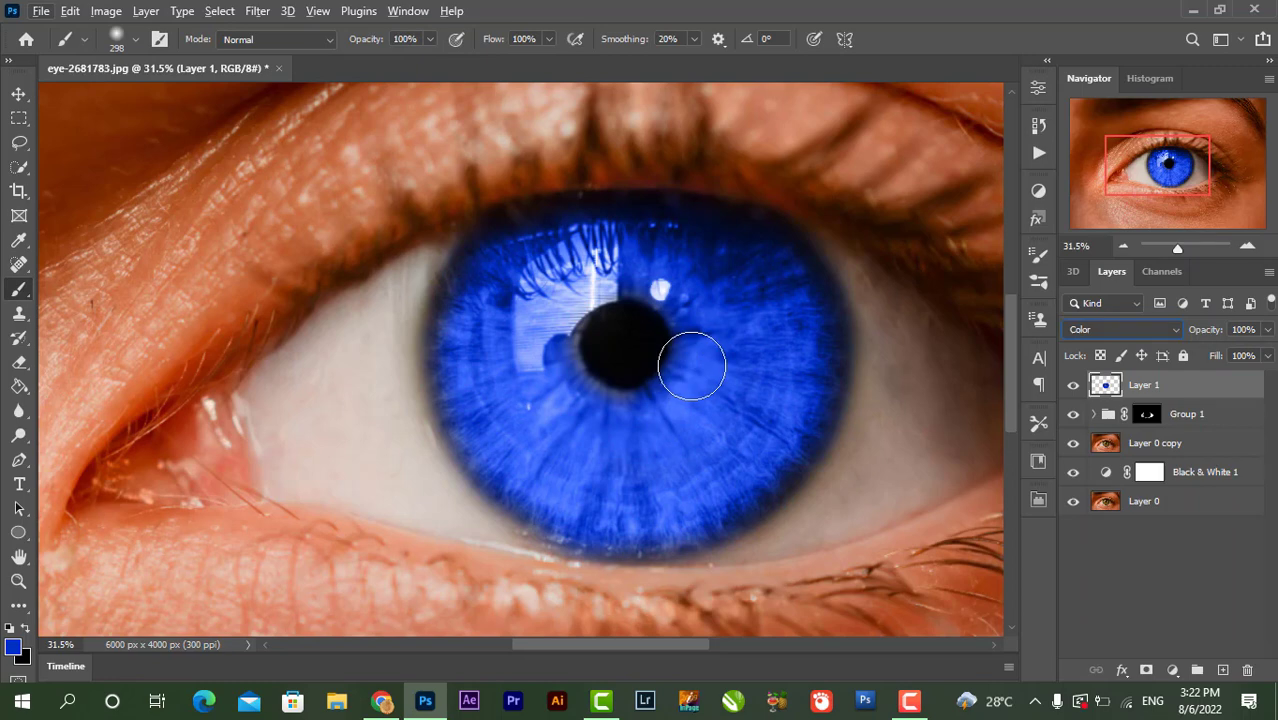
click(16, 95)
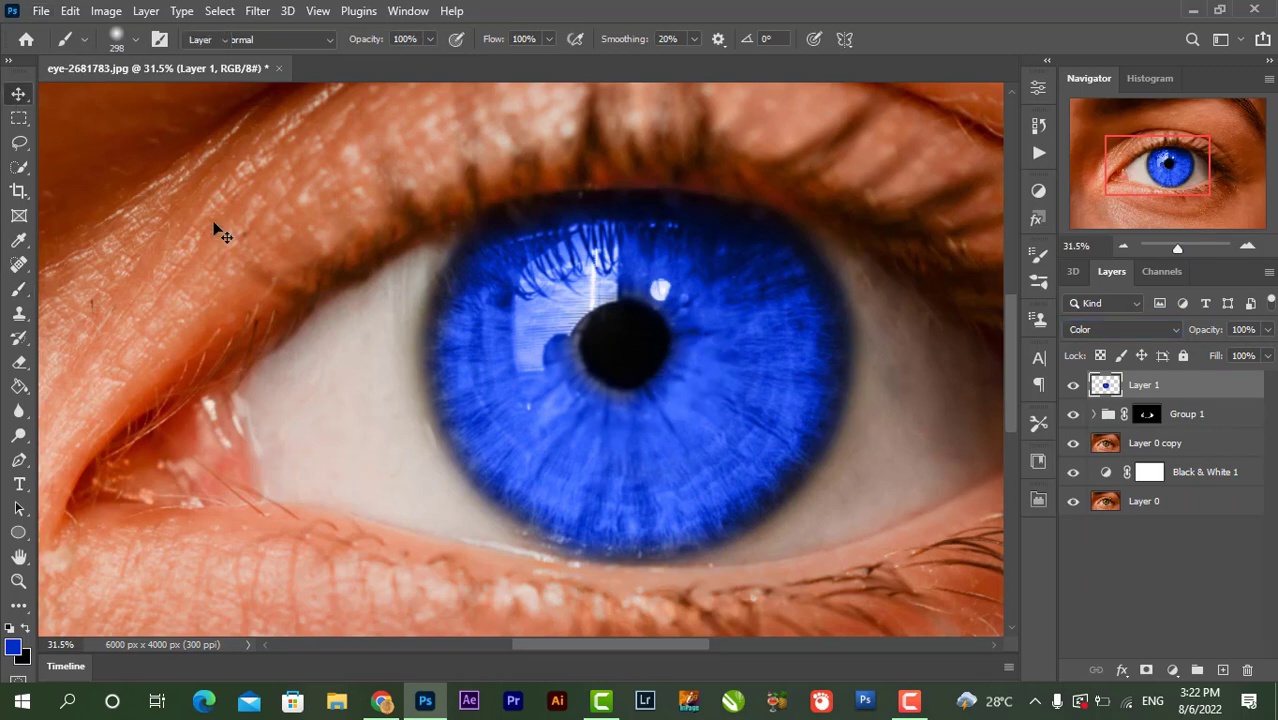
scroll(677, 328, down, 3)
scroll(680, 340, down, 4)
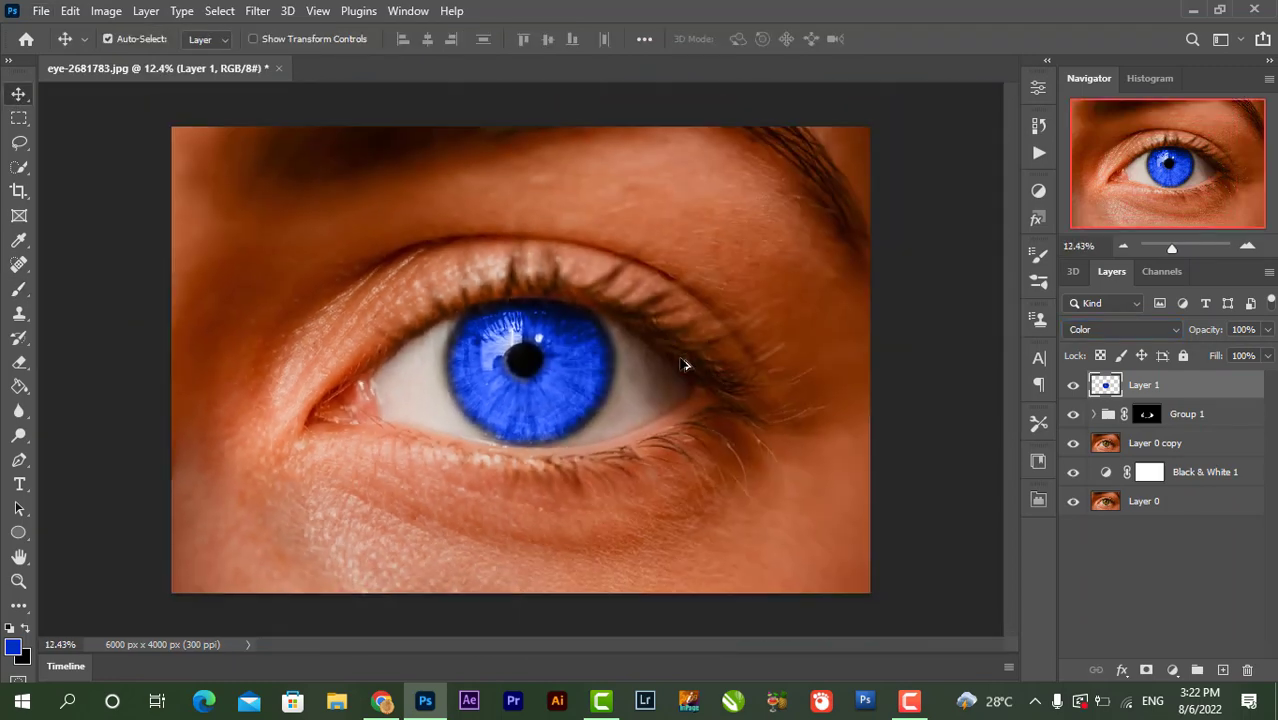
scroll(562, 372, up, 4)
scroll(563, 367, up, 3)
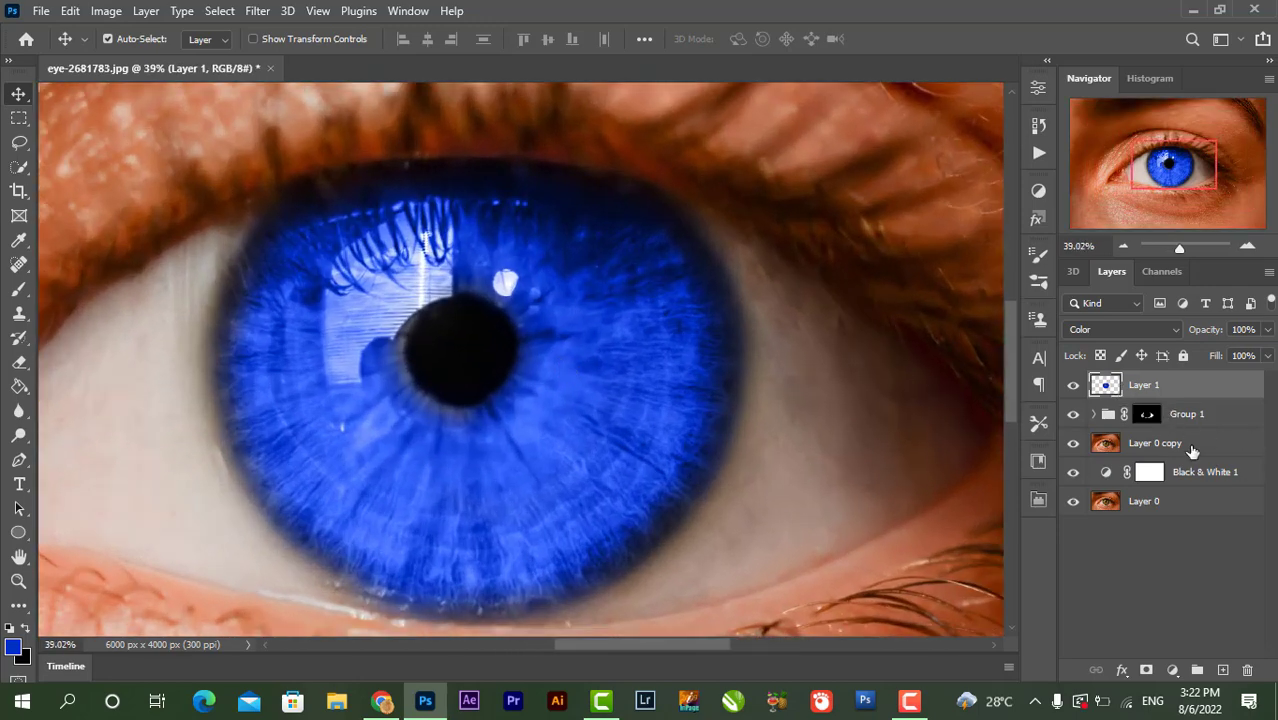
Step: Add a Curves adjustment layer above Layer 1 and raise the midtones of the RGB curve to brighten the image
click(1172, 671)
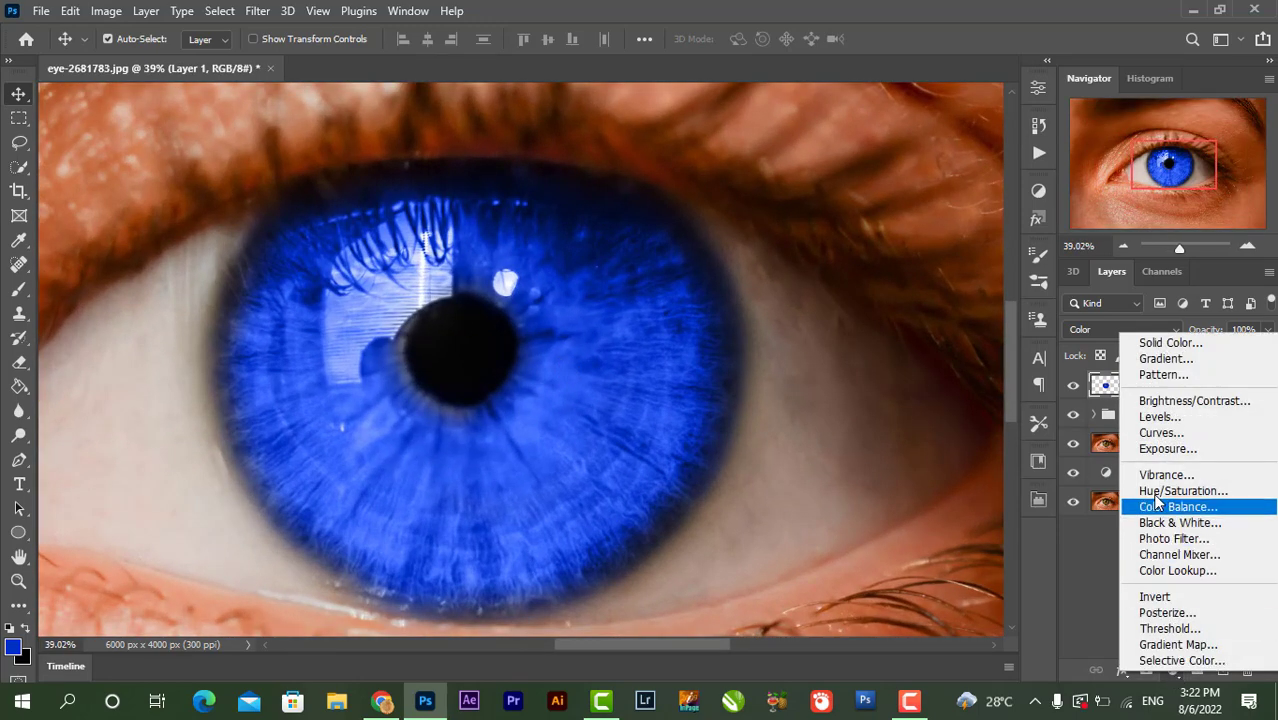
click(1160, 433)
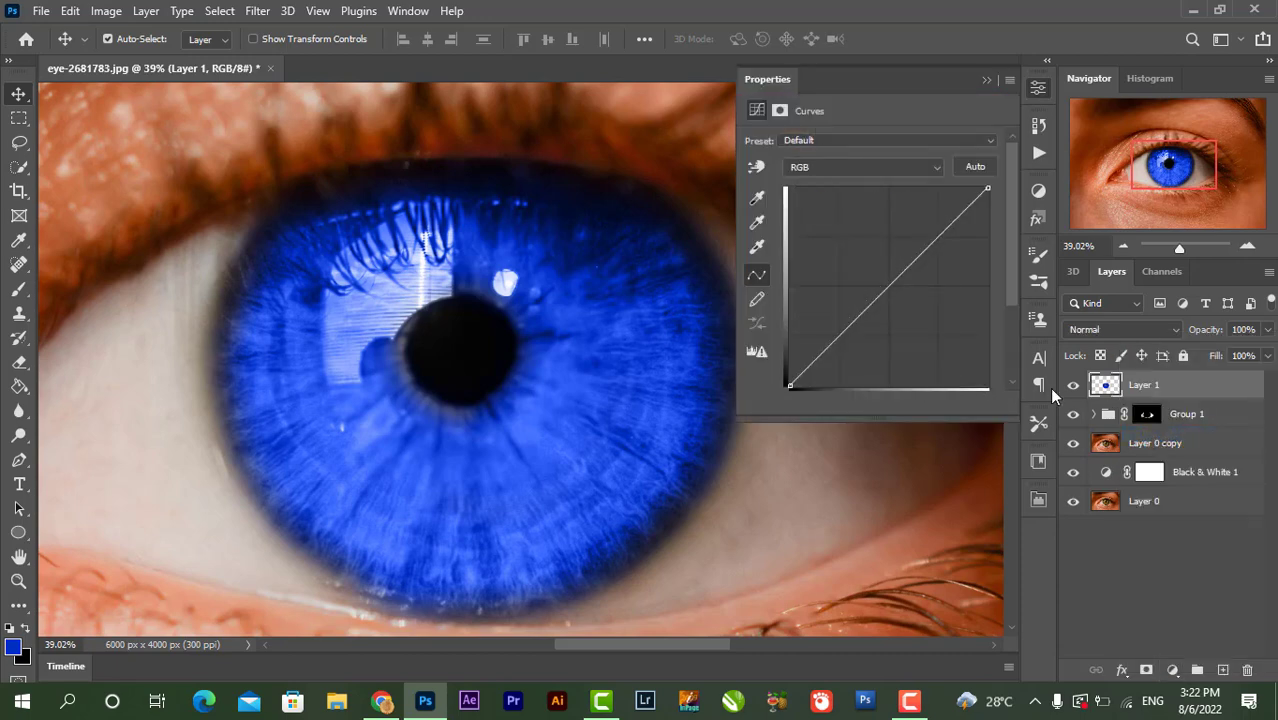
click(890, 283)
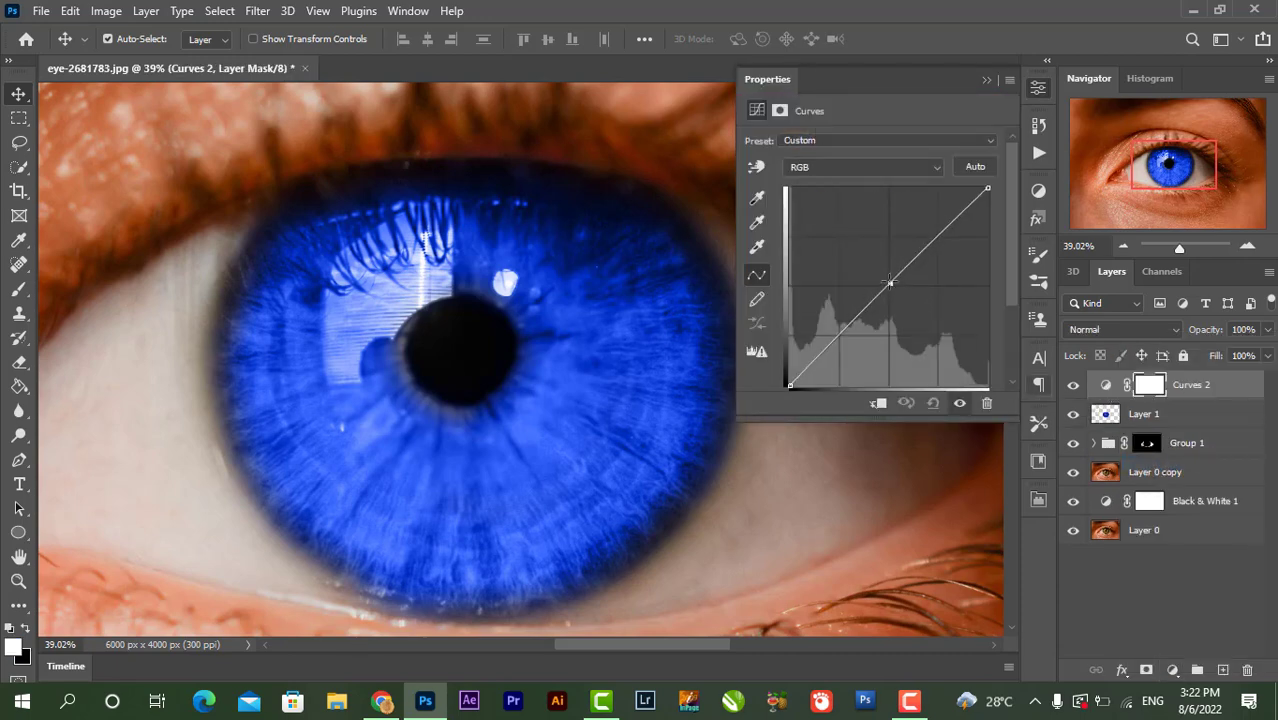
drag(883, 277, 868, 262)
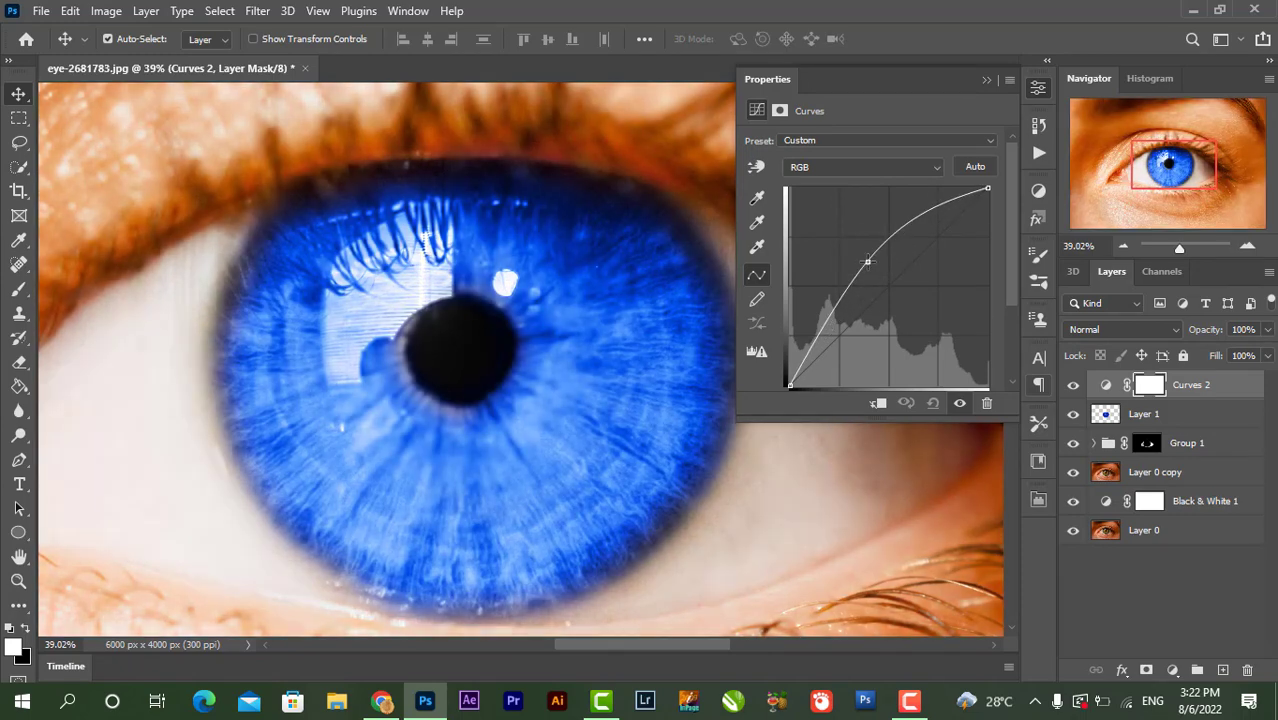
click(987, 79)
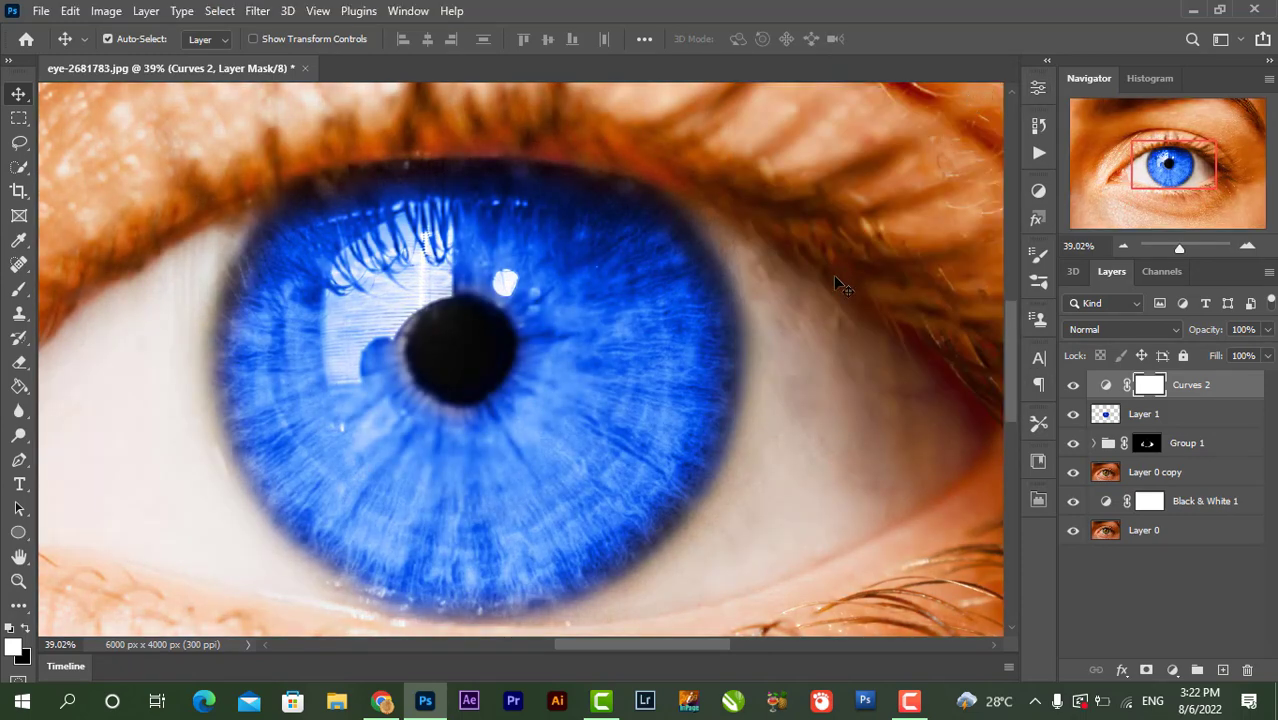
Step: Invert the new Curves layer's mask to black and paint white over the iris with the 298 px brush at 100% opacity
scroll(662, 350, down, 5)
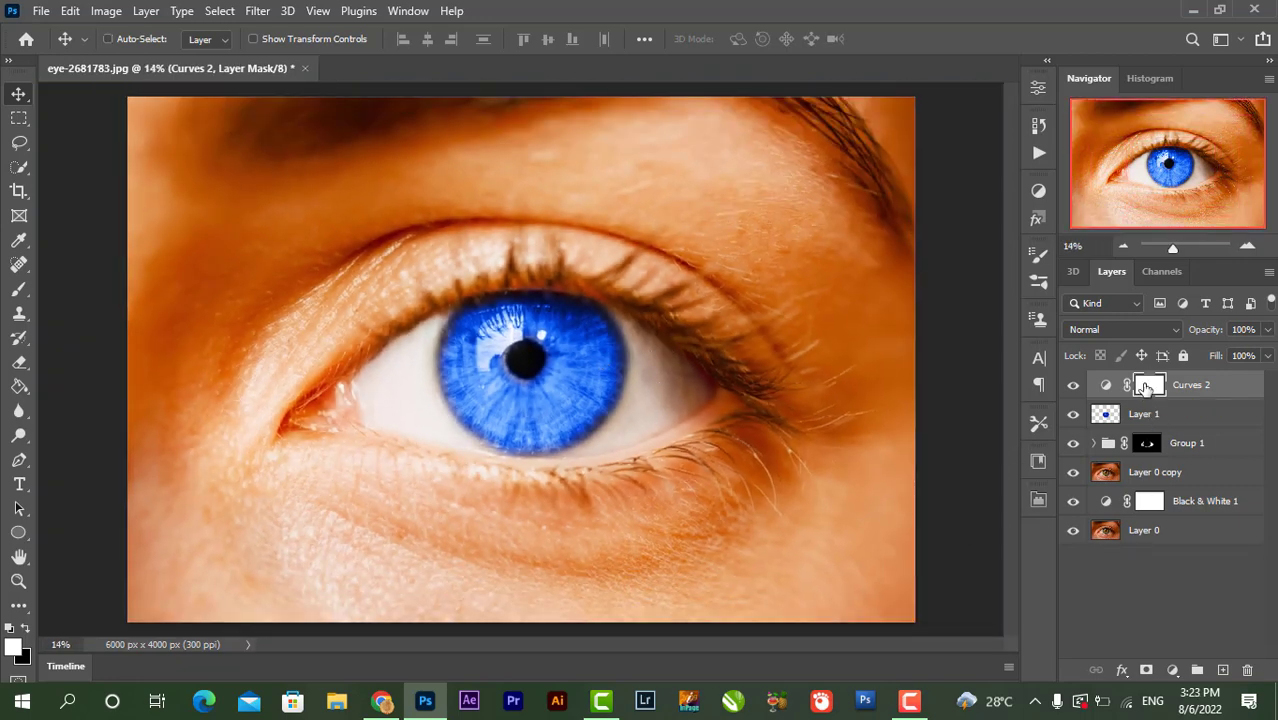
key(ctrl+i)
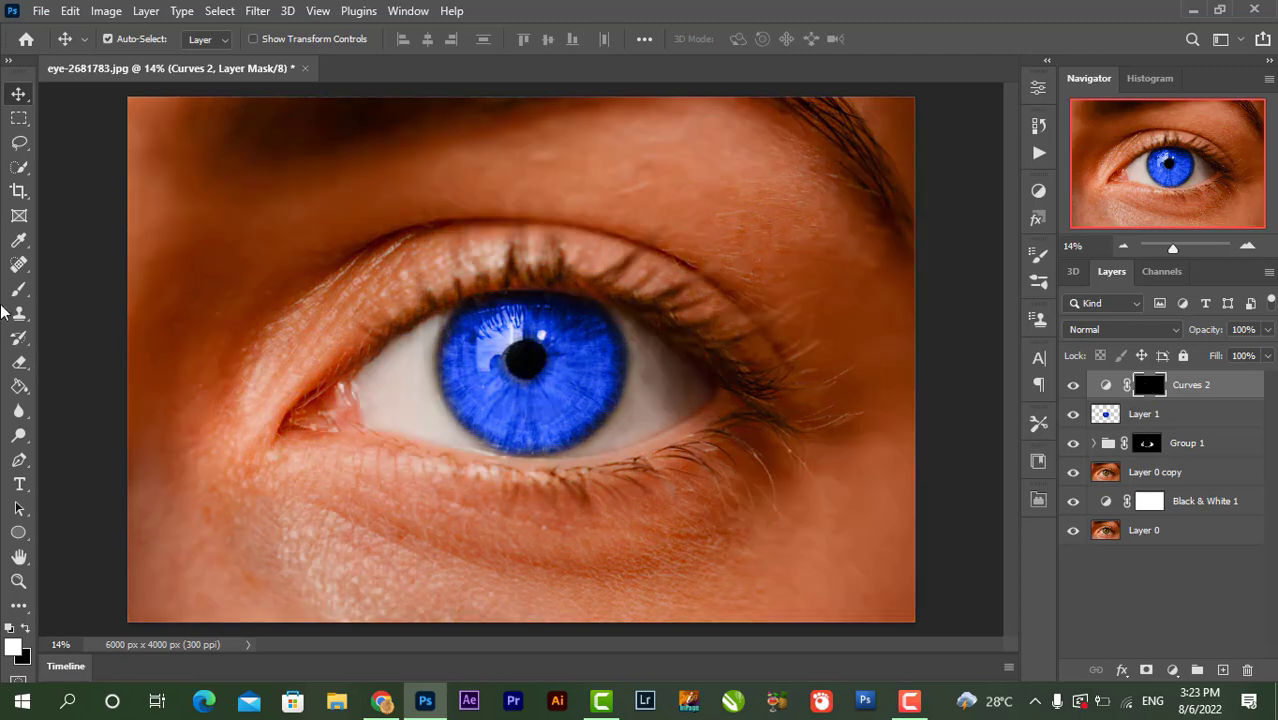
click(21, 290)
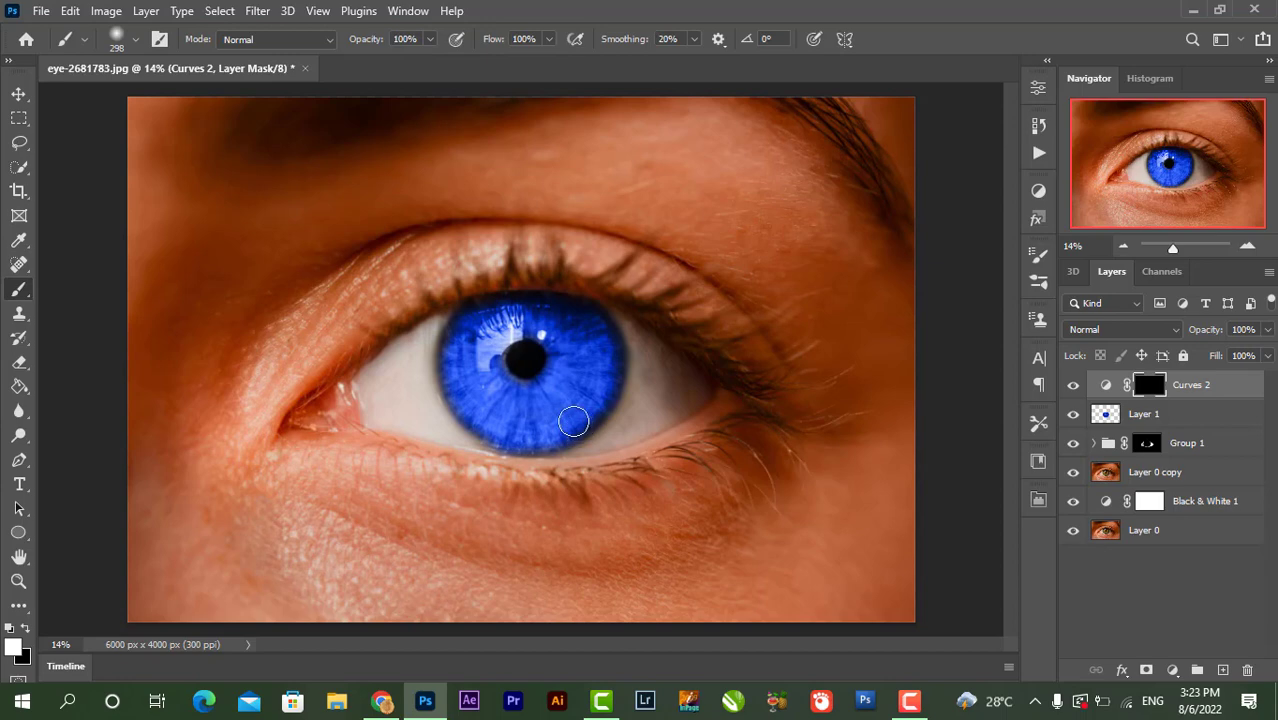
scroll(573, 415, up, 5)
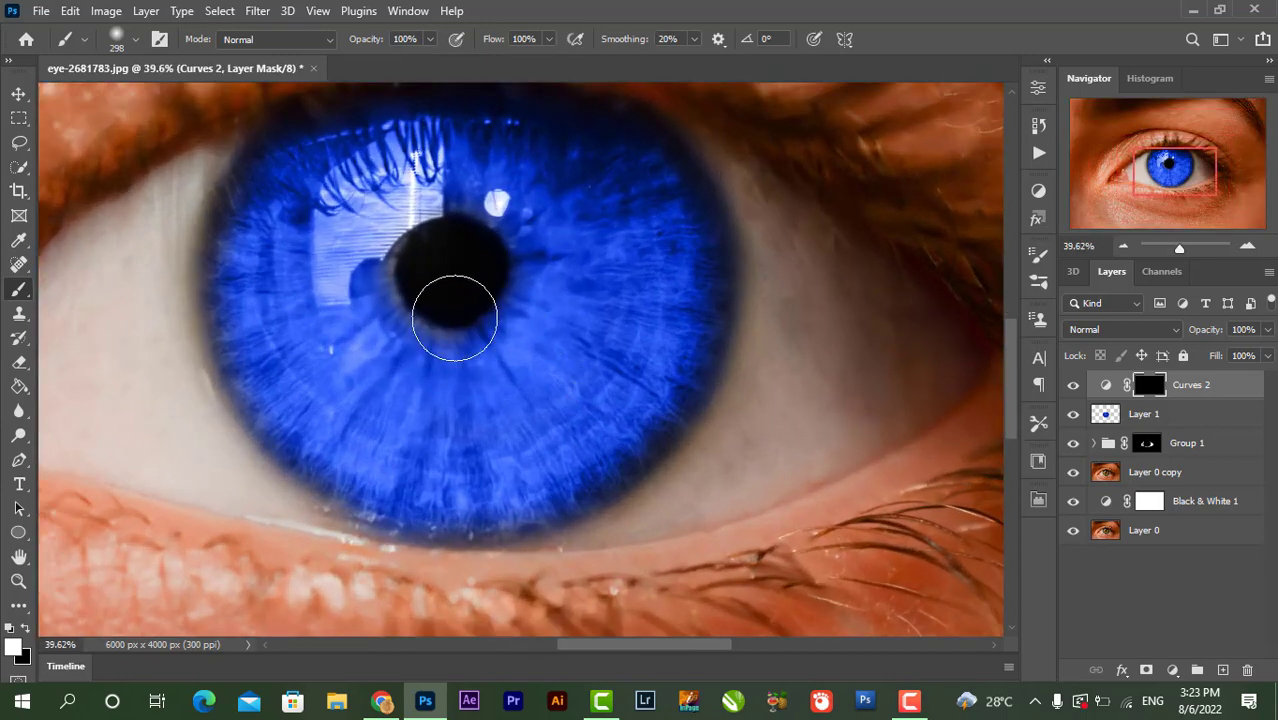
scroll(515, 320, up, 1)
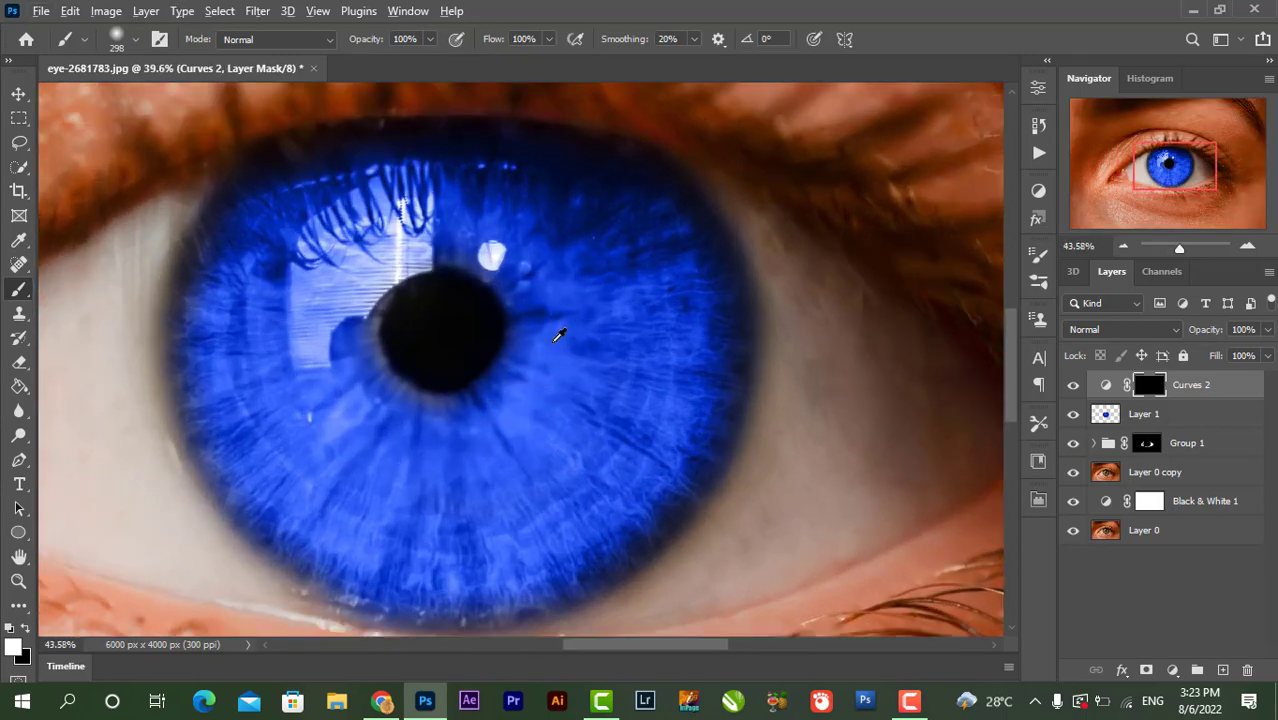
scroll(559, 336, up, 2)
mouse_move(559, 257)
mouse_down()
mouse_move(581, 362)
mouse_move(643, 256)
mouse_move(660, 282)
mouse_move(635, 413)
mouse_move(655, 351)
mouse_move(564, 502)
mouse_move(462, 542)
mouse_move(595, 472)
mouse_move(535, 509)
mouse_move(351, 534)
mouse_move(267, 429)
mouse_move(248, 295)
mouse_move(263, 220)
mouse_move(175, 285)
mouse_move(209, 451)
mouse_move(397, 544)
mouse_move(578, 532)
mouse_move(694, 421)
mouse_move(721, 342)
mouse_move(582, 468)
mouse_move(602, 395)
mouse_up()
scroll(602, 394, down, 4)
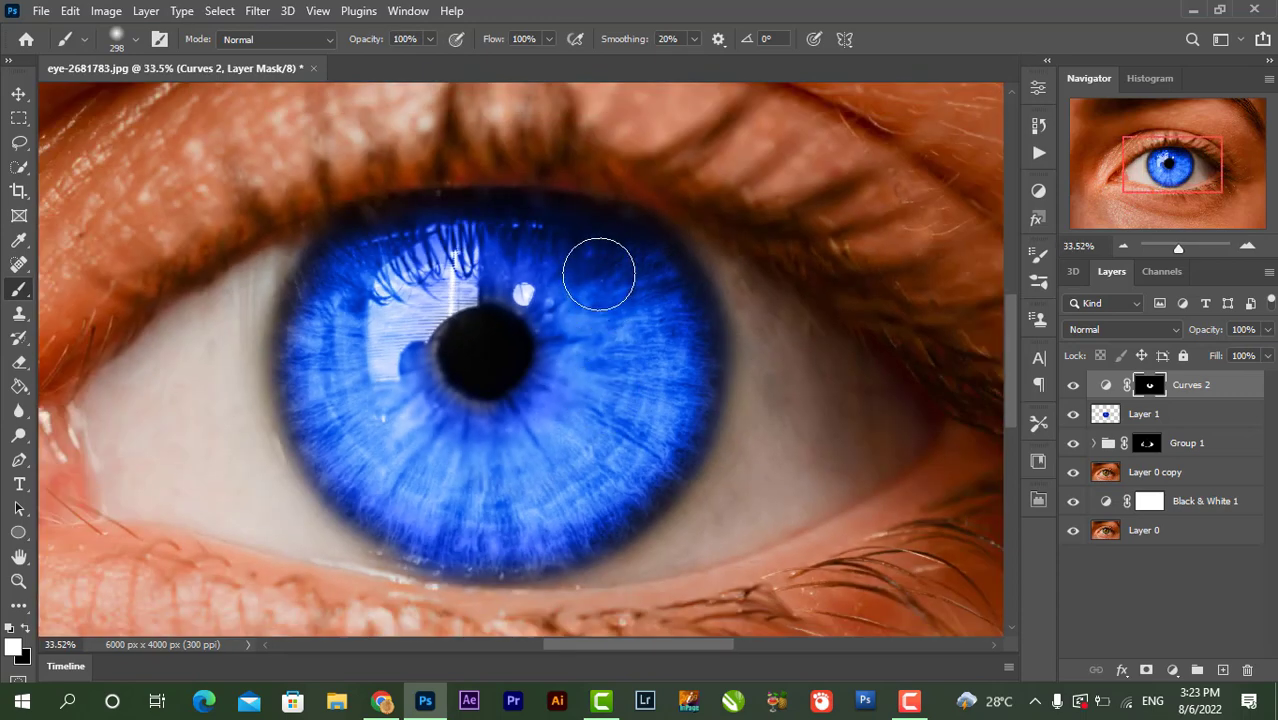
mouse_move(598, 273)
mouse_down()
mouse_move(363, 256)
mouse_move(370, 291)
mouse_move(426, 268)
mouse_move(430, 251)
mouse_move(379, 292)
mouse_move(379, 368)
mouse_move(364, 398)
mouse_move(387, 468)
mouse_move(441, 504)
mouse_move(517, 517)
mouse_move(629, 459)
mouse_move(656, 377)
mouse_up()
Step: Examine the brightened iris in the whole photo and up close, toggling Curves 2 off and on to compare its effect
scroll(662, 376, down, 3)
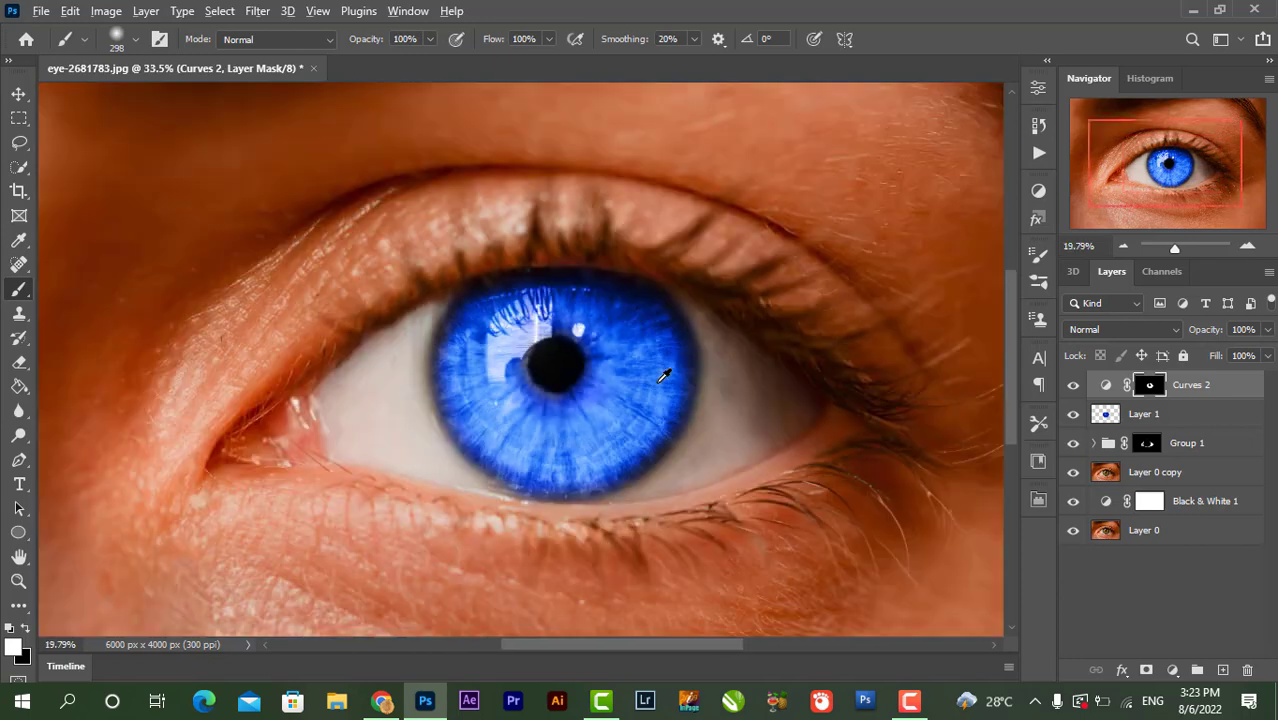
scroll(662, 376, down, 2)
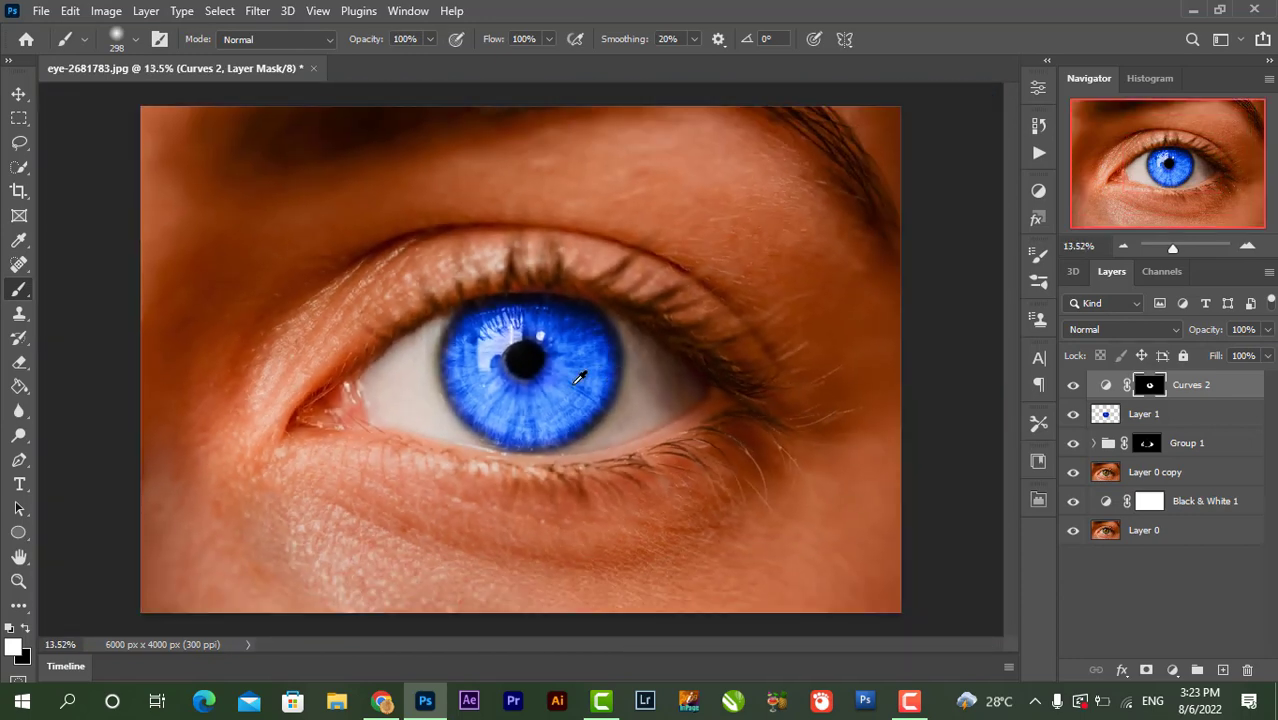
scroll(569, 380, down, 1)
scroll(575, 370, up, 4)
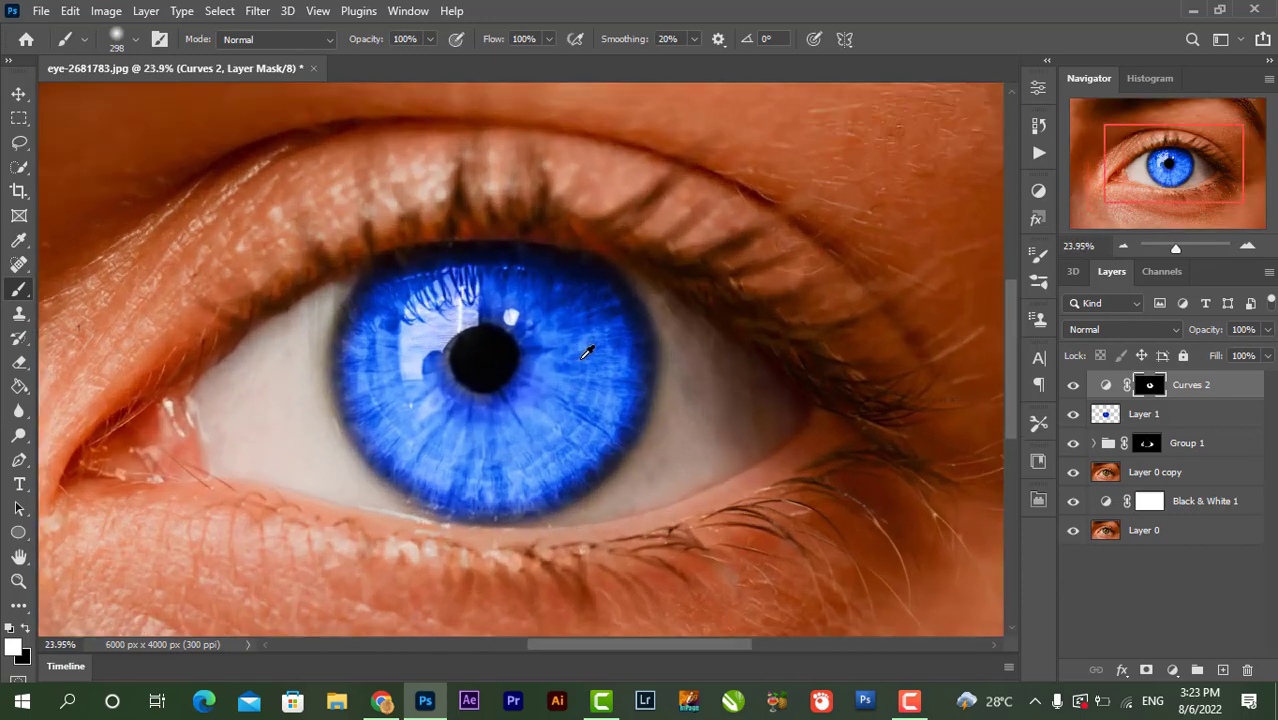
click(1073, 387)
click(1073, 388)
click(1073, 388)
click(1073, 388)
Step: Compare the retouch with the original by hiding Layer 1, Curves 2, Group 1 and Layer 0 copy in turn and showing them all again
click(1073, 416)
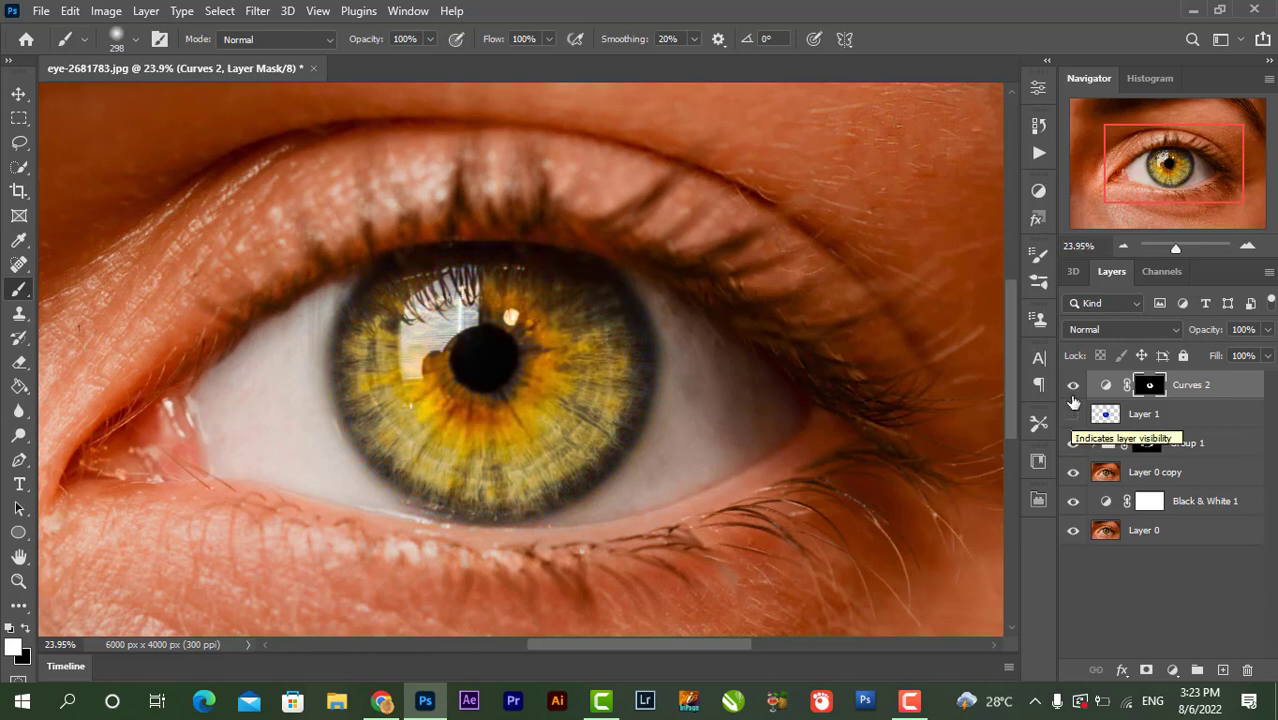
click(1073, 445)
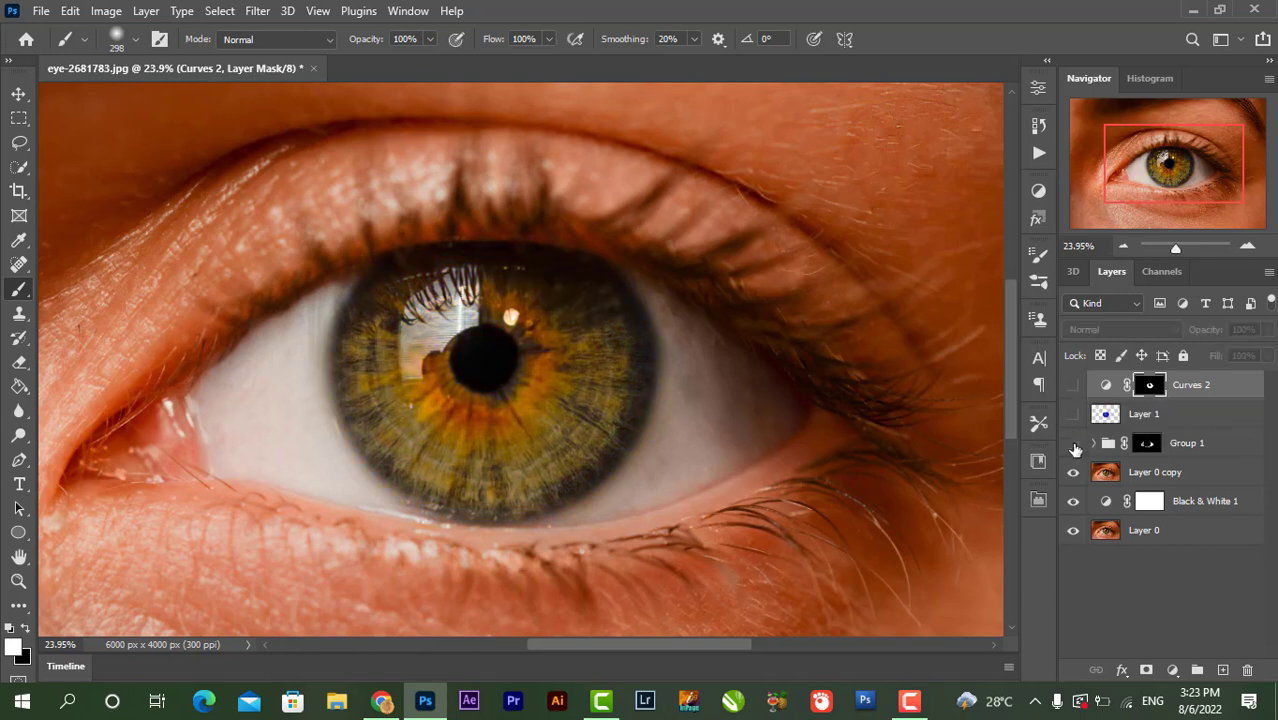
click(1074, 446)
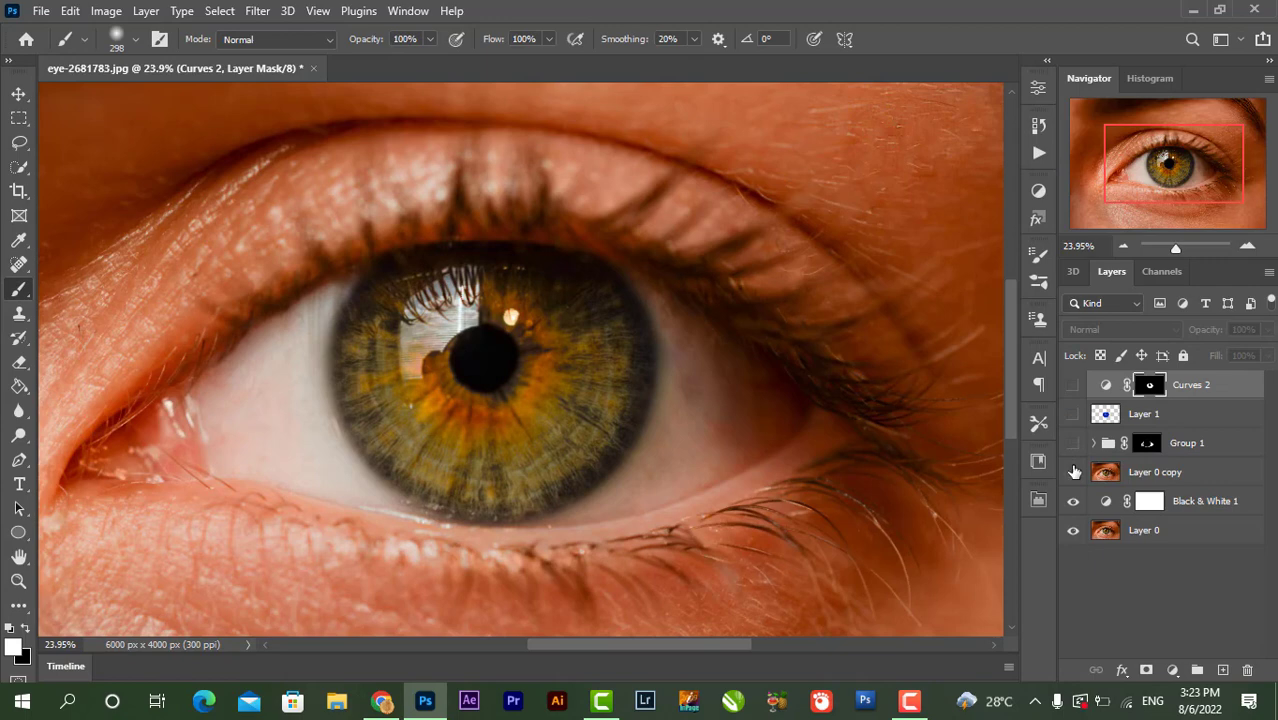
click(1074, 471)
click(1074, 471)
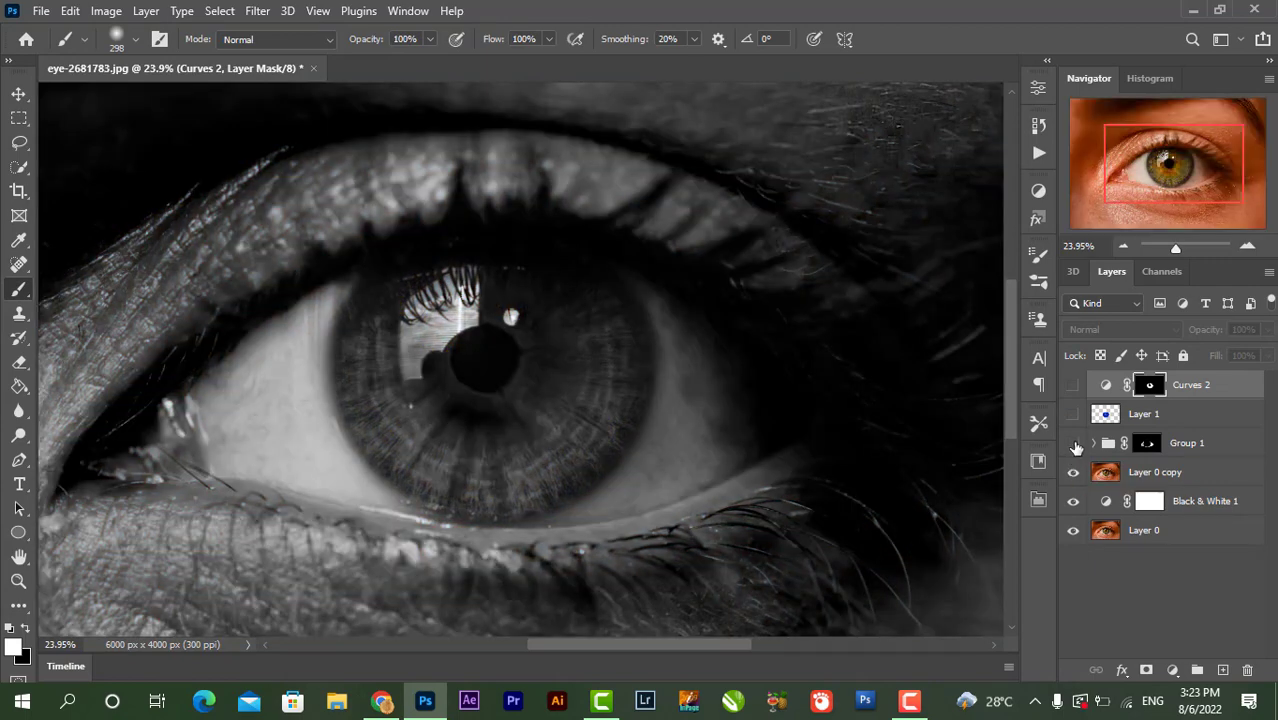
click(1073, 443)
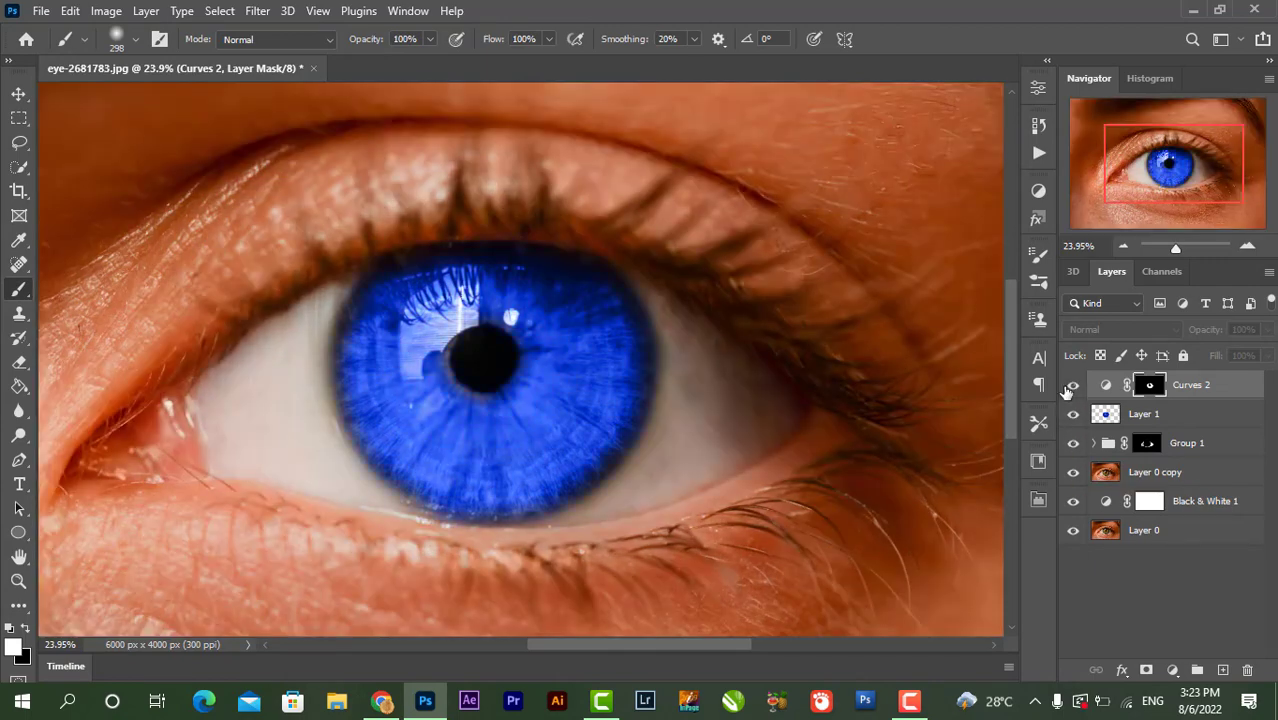
scroll(484, 378, down, 3)
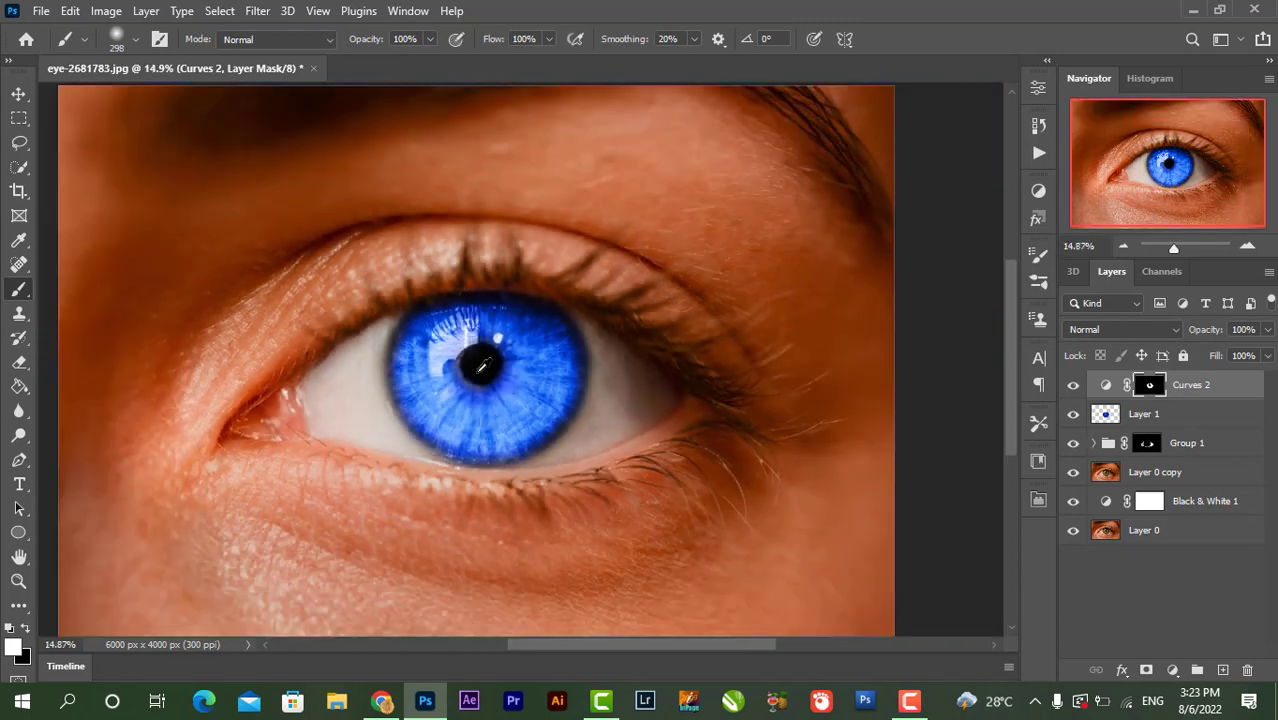
scroll(520, 366, up, 4)
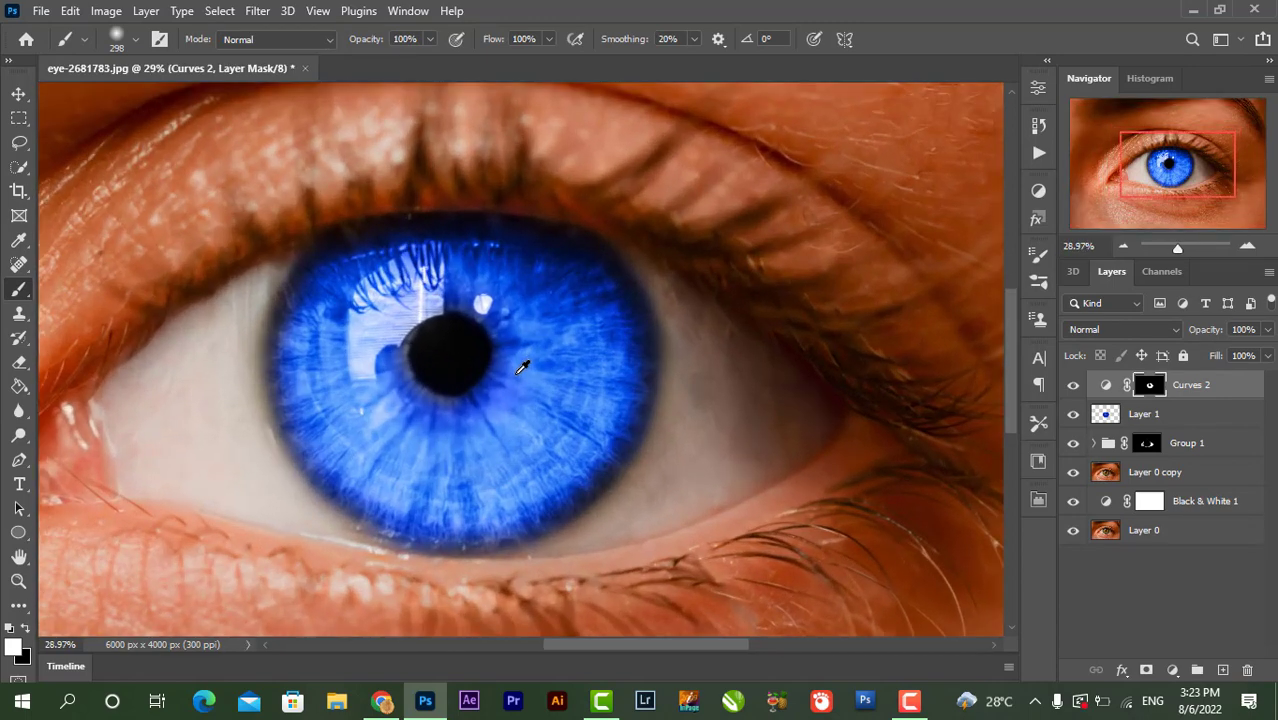
scroll(521, 367, down, 2)
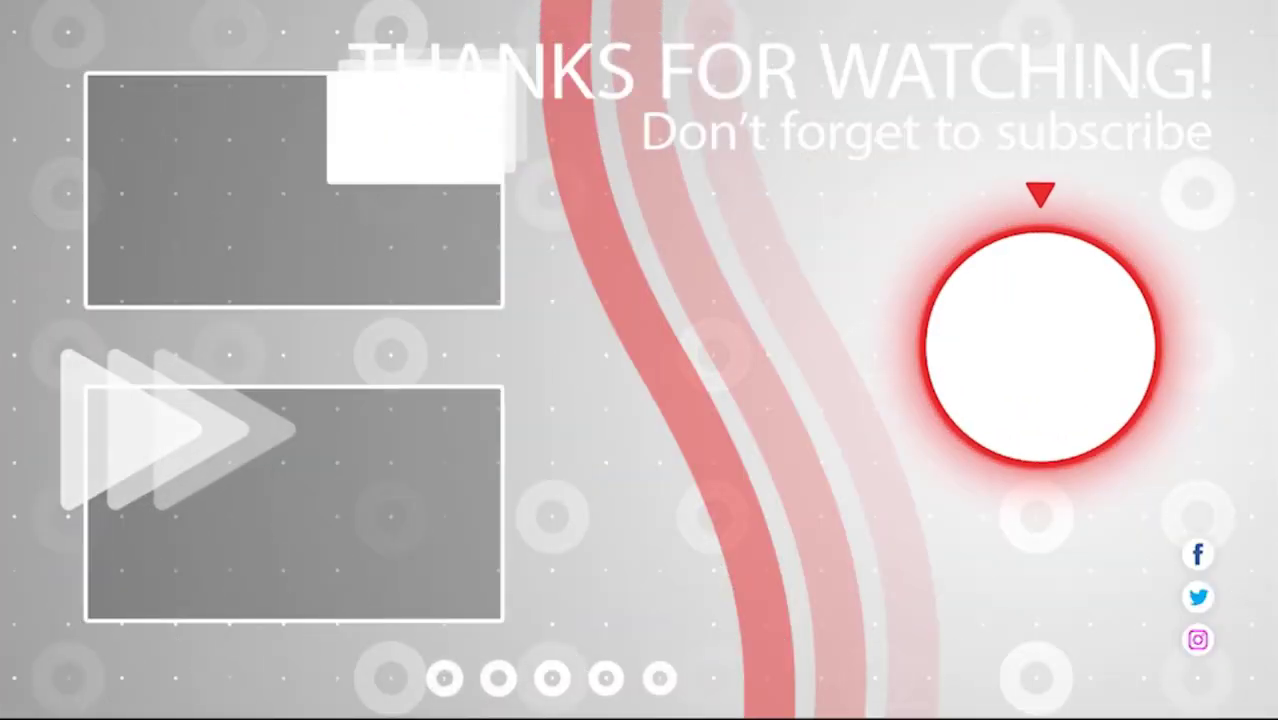